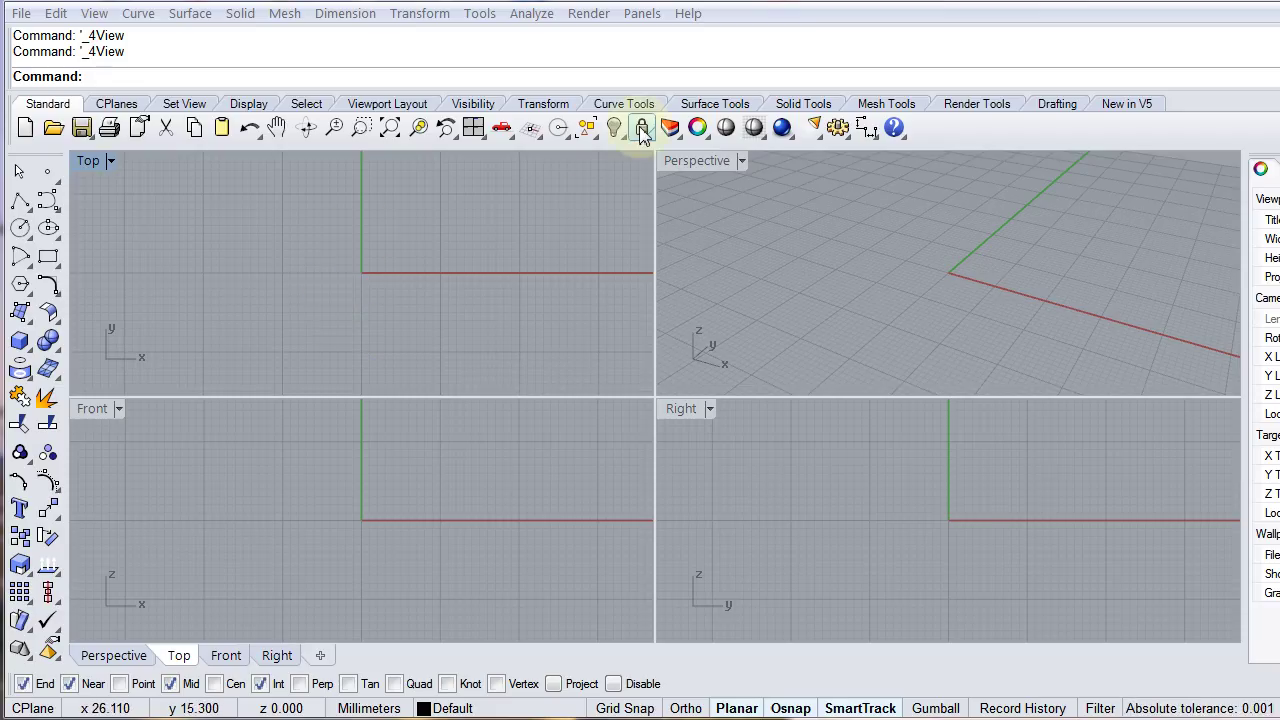
# Maximize the Perspective viewport with the whole construction grid in view.
pyautogui.click(805, 104)
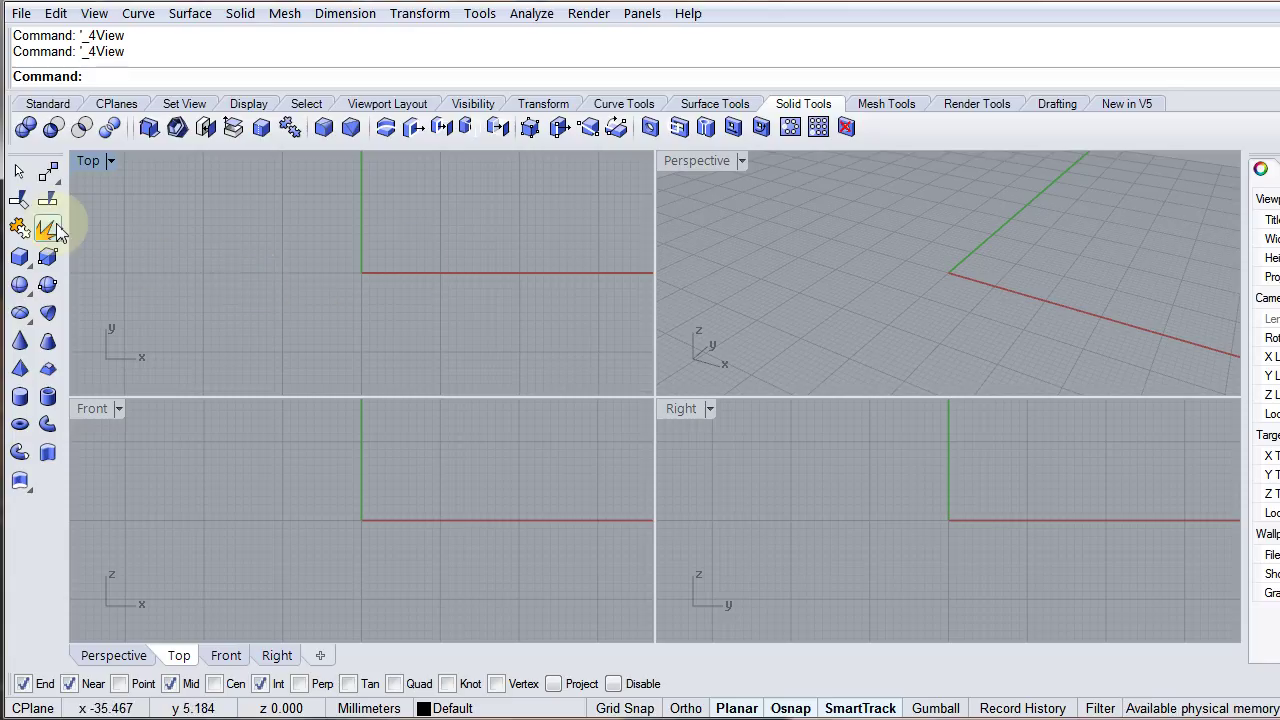
pyautogui.scroll(-5, 771, 271)
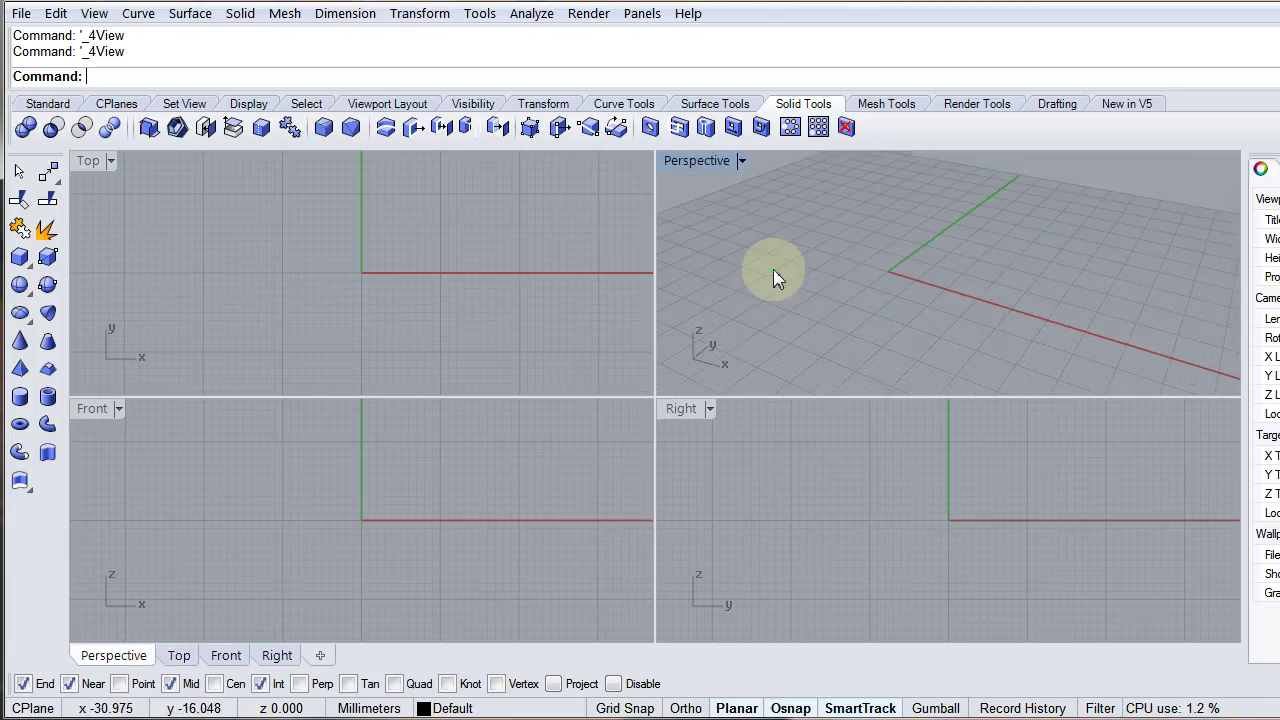
pyautogui.click(507, 314)
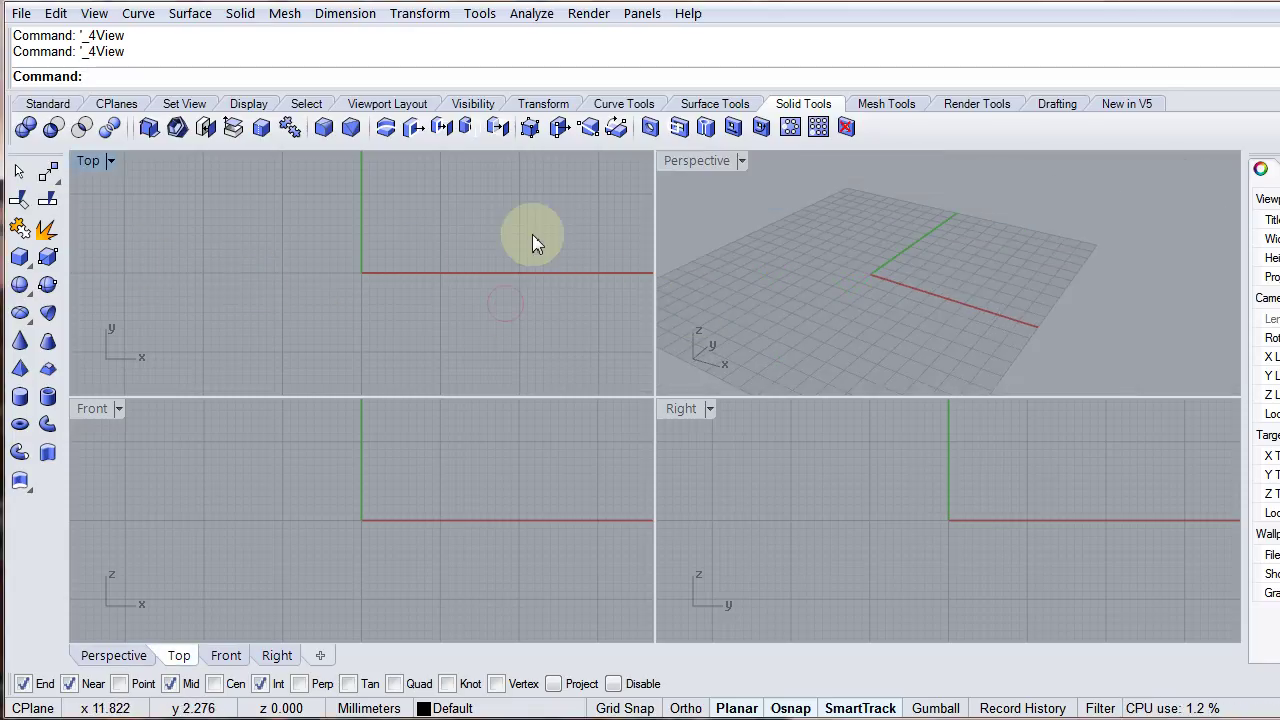
pyautogui.click(725, 175)
pyautogui.doubleClick(720, 168)
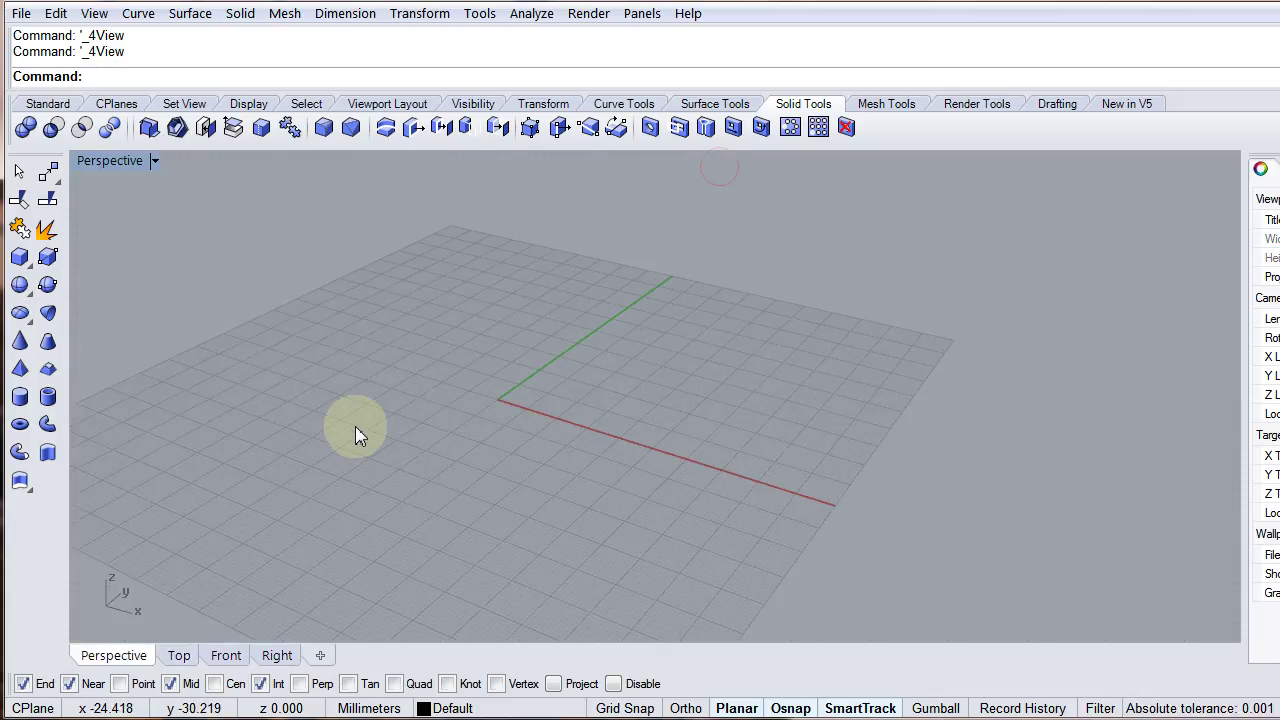
pyautogui.moveTo(360, 440); pyautogui.dragTo(410, 370, button='right')
# Draw a closed five-sided polyline freehand around the origin on the construction plane.
pyautogui.click(46, 104)
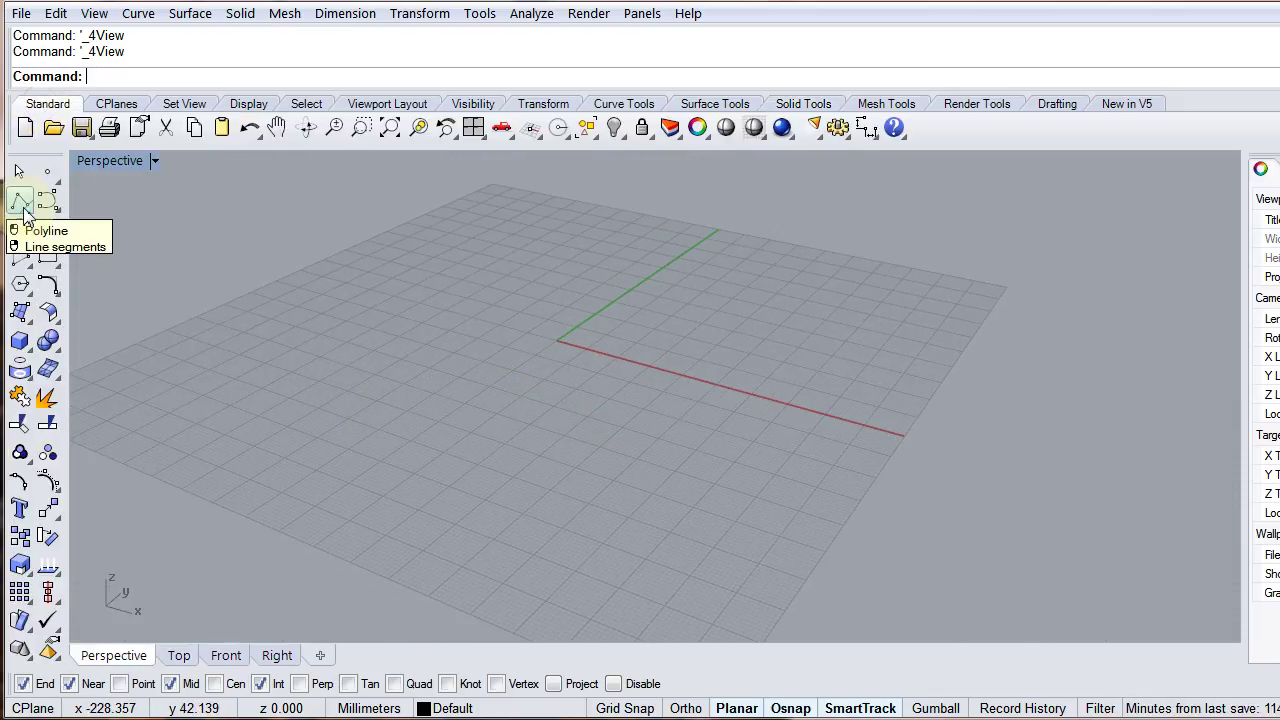
pyautogui.click(22, 206)
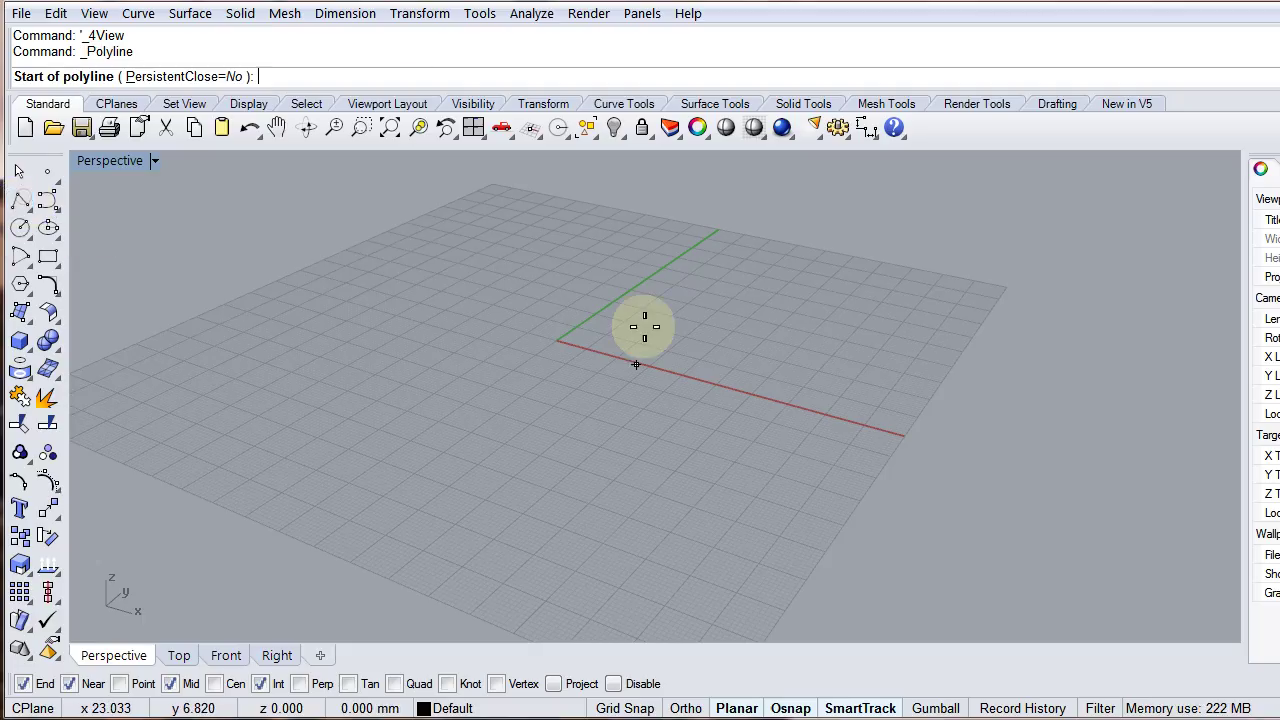
pyautogui.click(584, 257)
pyautogui.click(449, 322)
pyautogui.click(487, 488)
pyautogui.click(681, 501)
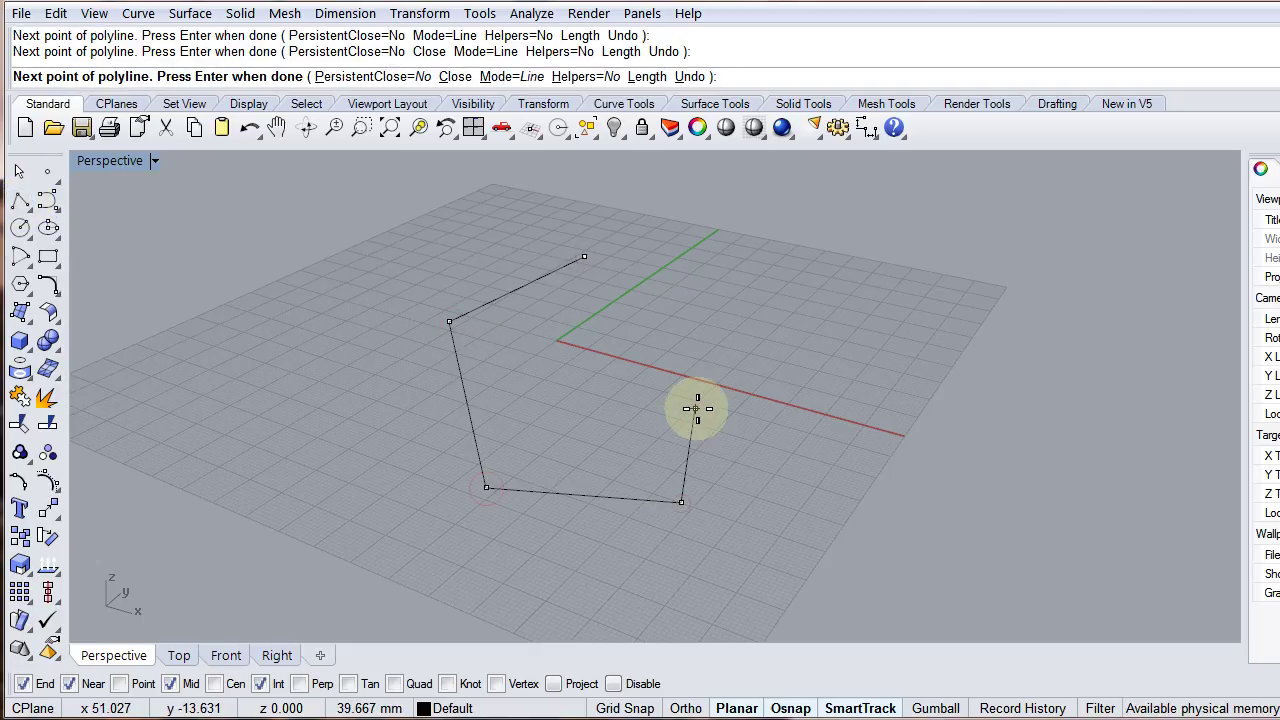
pyautogui.click(703, 338)
pyautogui.click(586, 257)
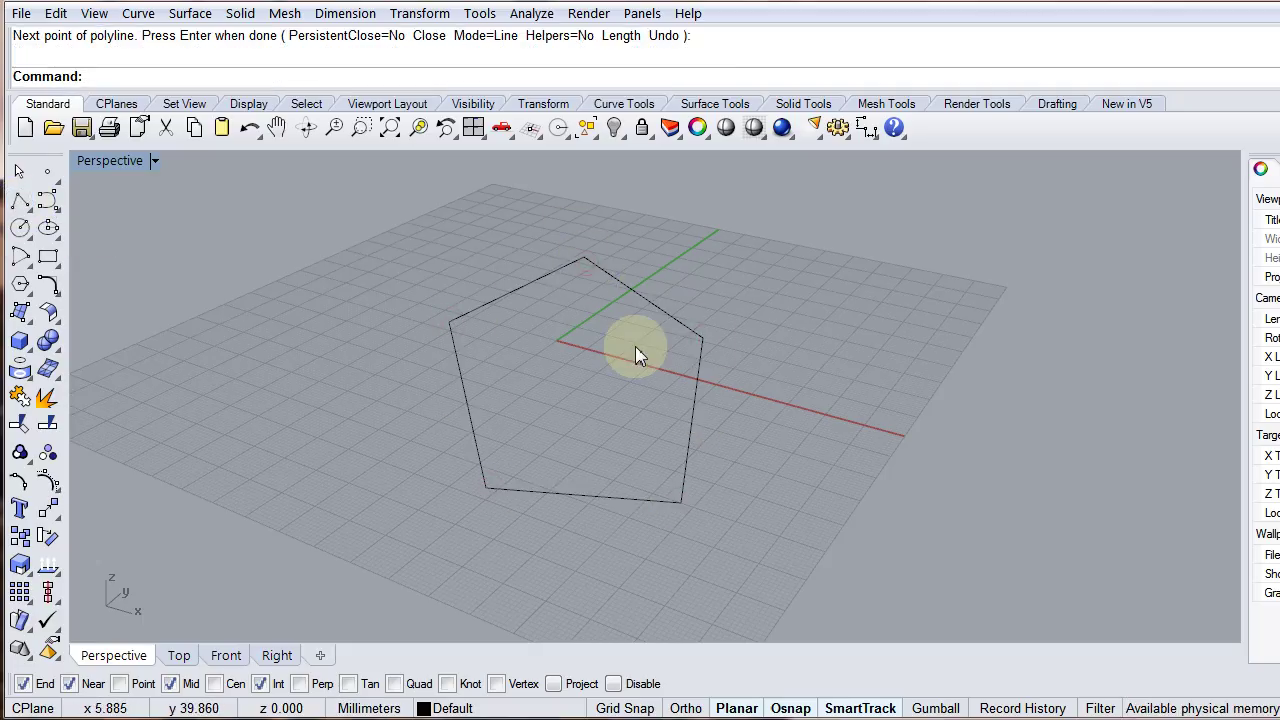
# Extrude the five-sided curve upward into a solid about 33 mm high, keeping the input curve.
pyautogui.moveTo(666, 409)
pyautogui.mouseDown(button='right')
pyautogui.moveTo(522, 432)
pyautogui.moveTo(689, 400)
pyautogui.mouseUp(button='right')
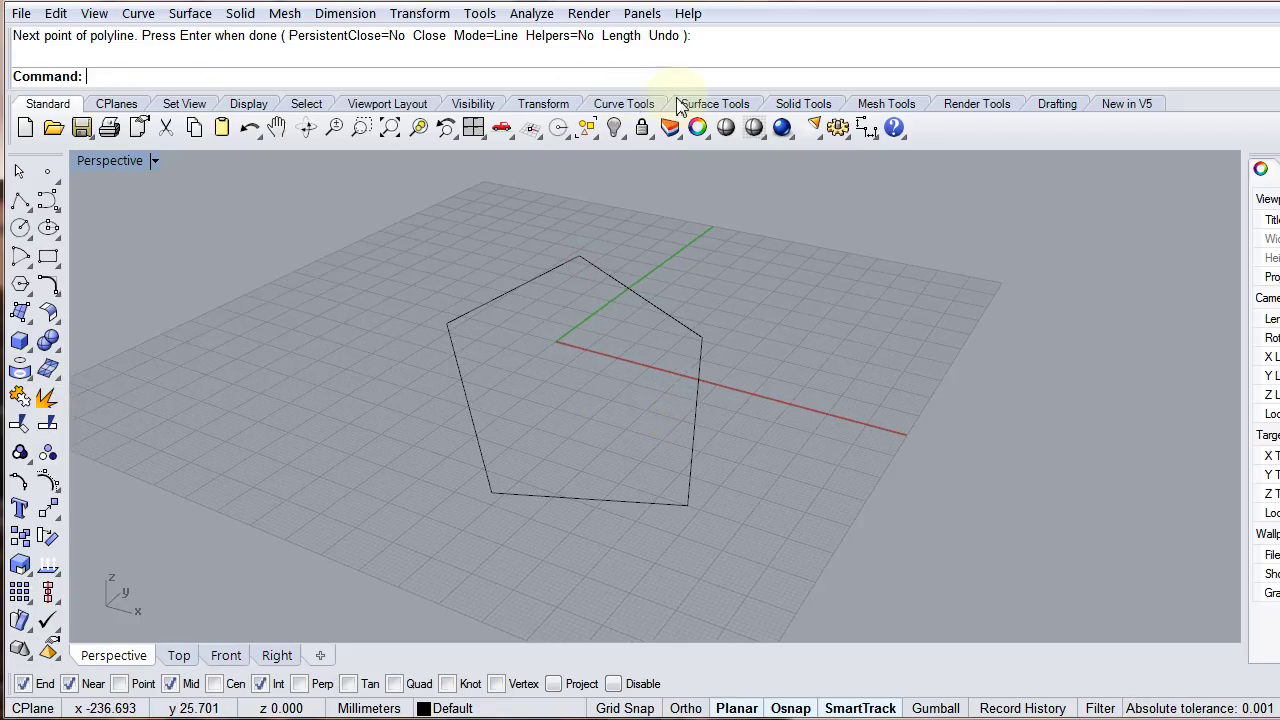
pyautogui.click(801, 105)
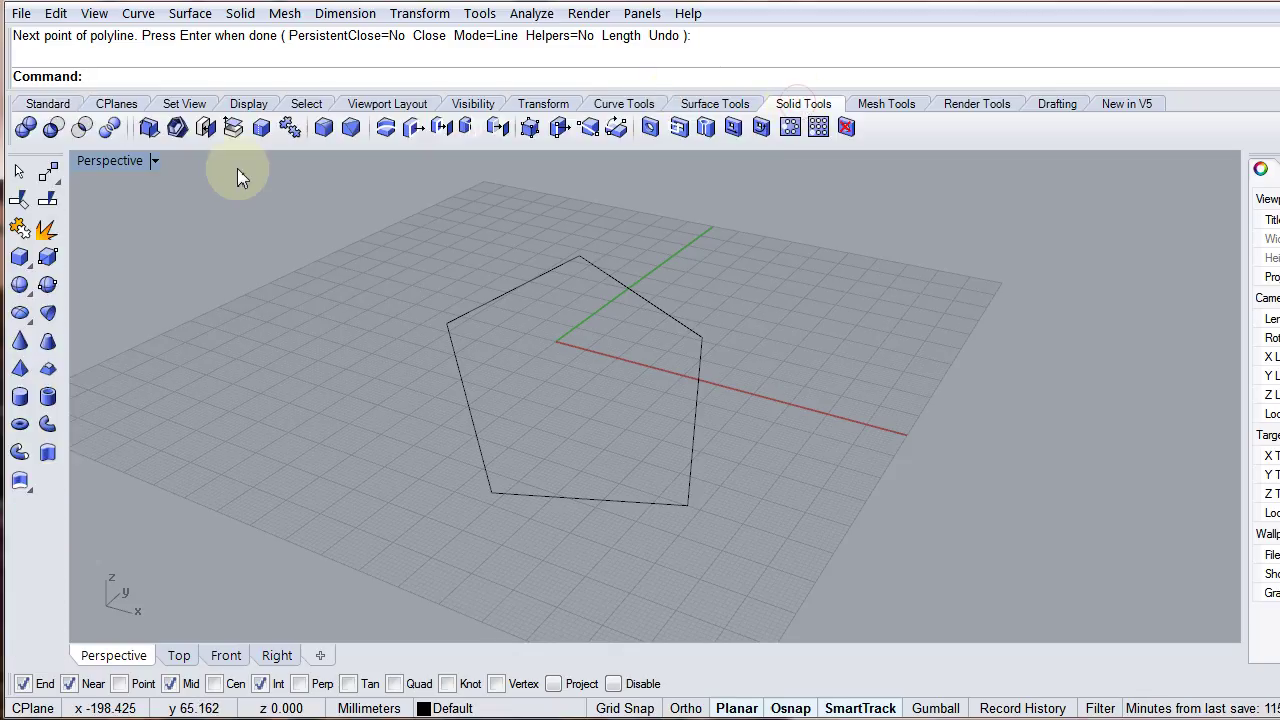
pyautogui.click(48, 454)
pyautogui.click(479, 442)
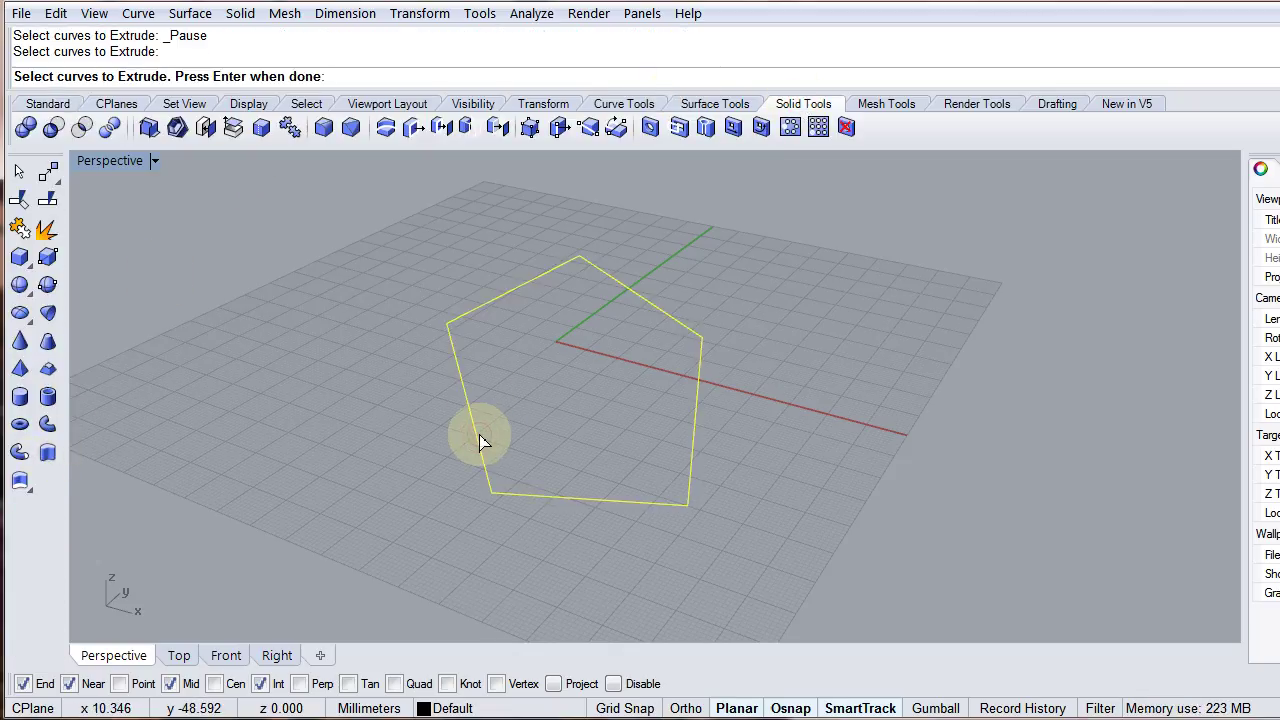
pyautogui.press('Return')
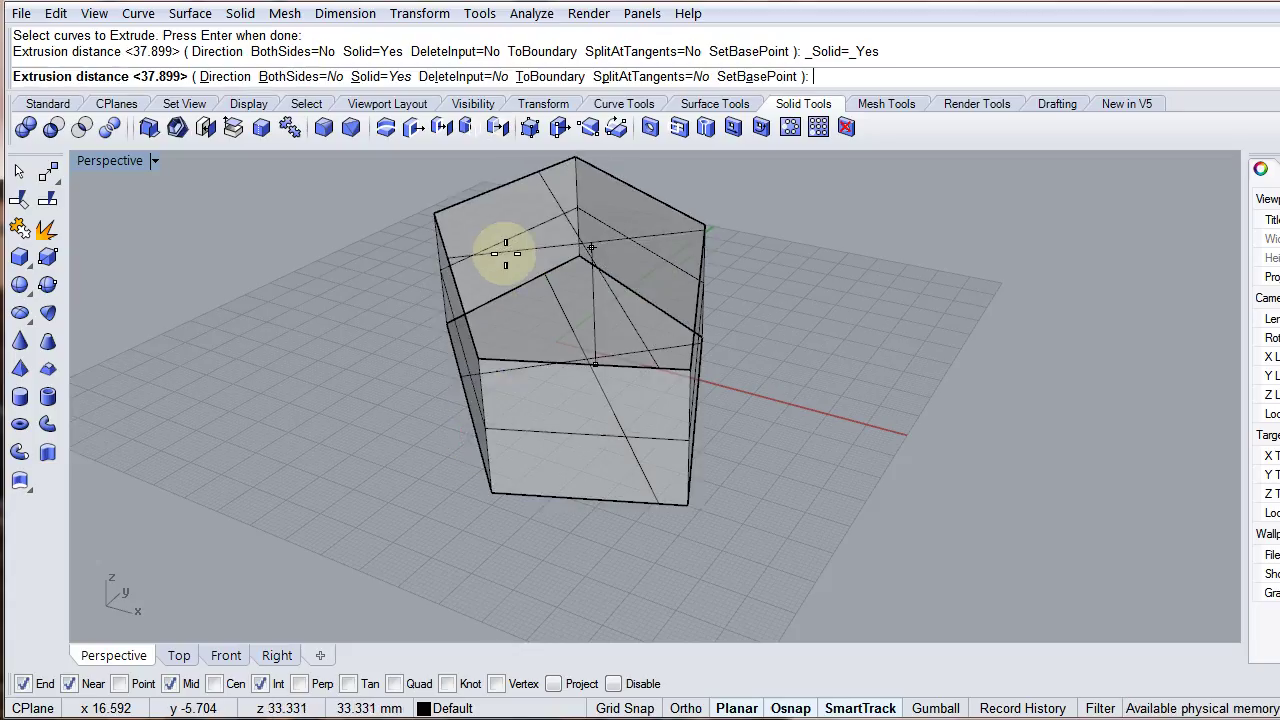
pyautogui.click(506, 257)
# Move the extruded five-sided solid off the grid and delete the base curve left behind.
pyautogui.moveTo(714, 457); pyautogui.dragTo(517, 354, button='right')
pyautogui.scroll(-5, 528, 349)
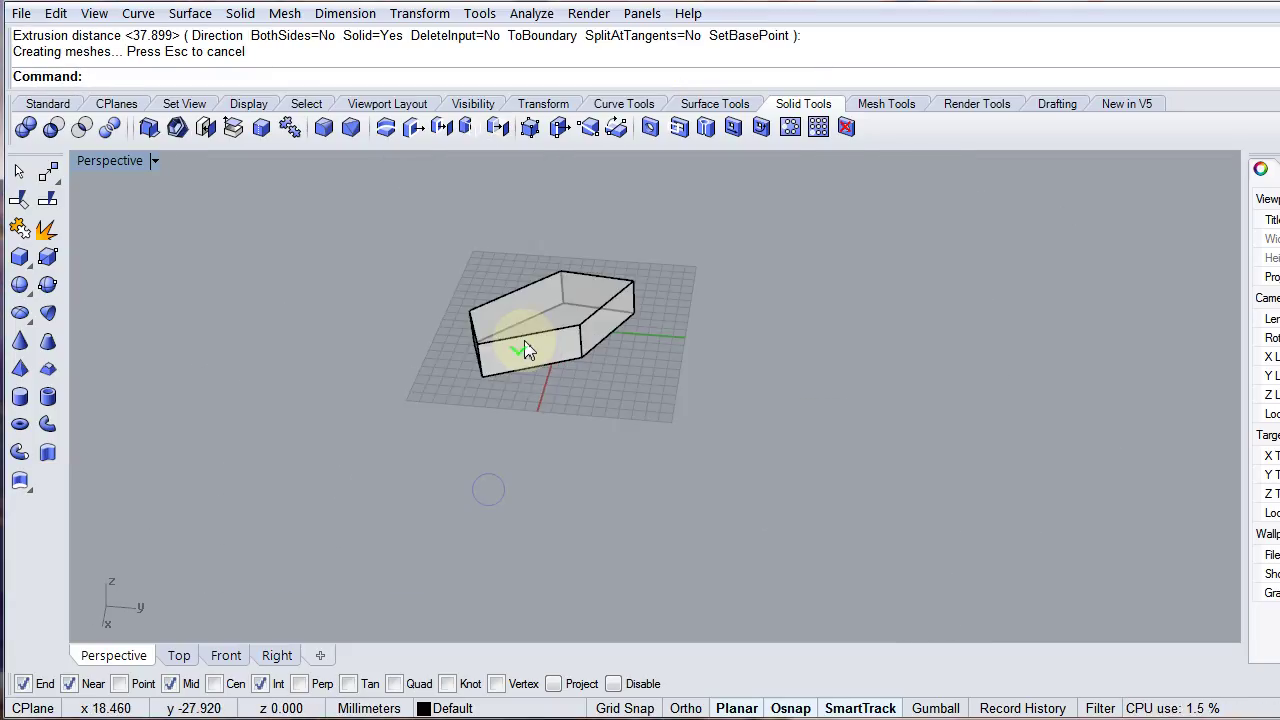
pyautogui.moveTo(528, 346); pyautogui.dragTo(380, 306)
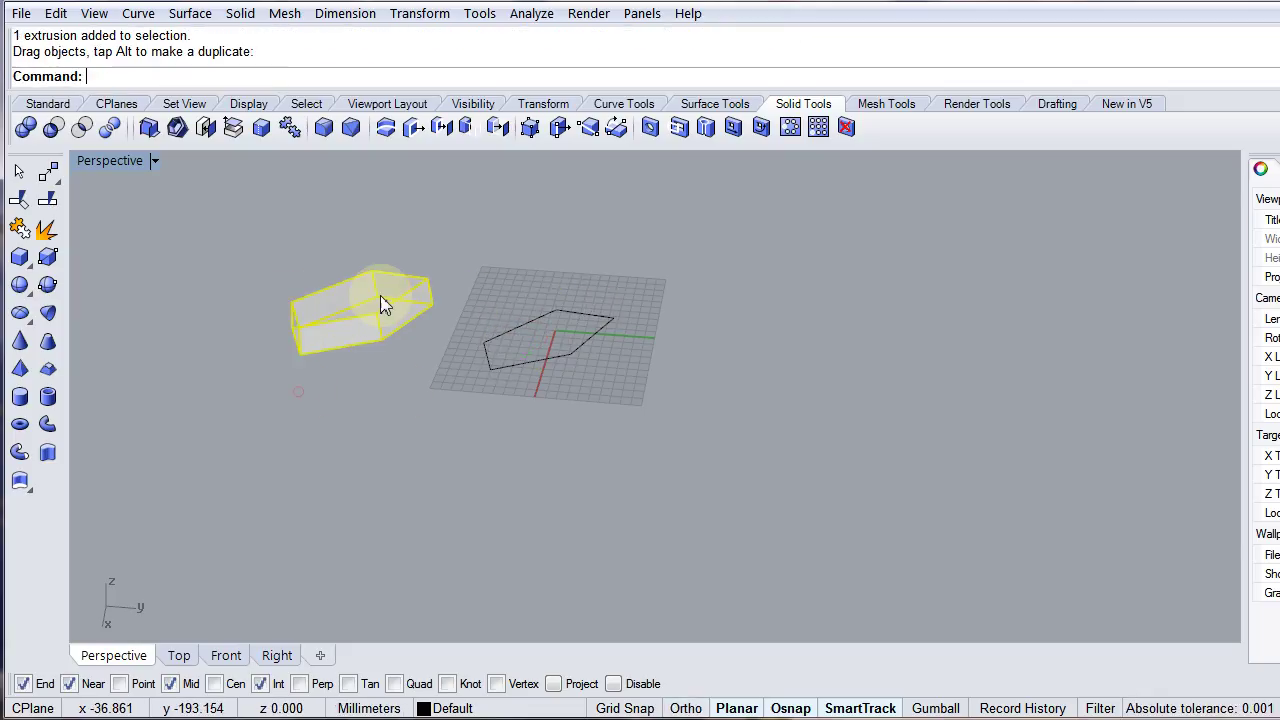
pyautogui.click(488, 350)
pyautogui.press('Delete')
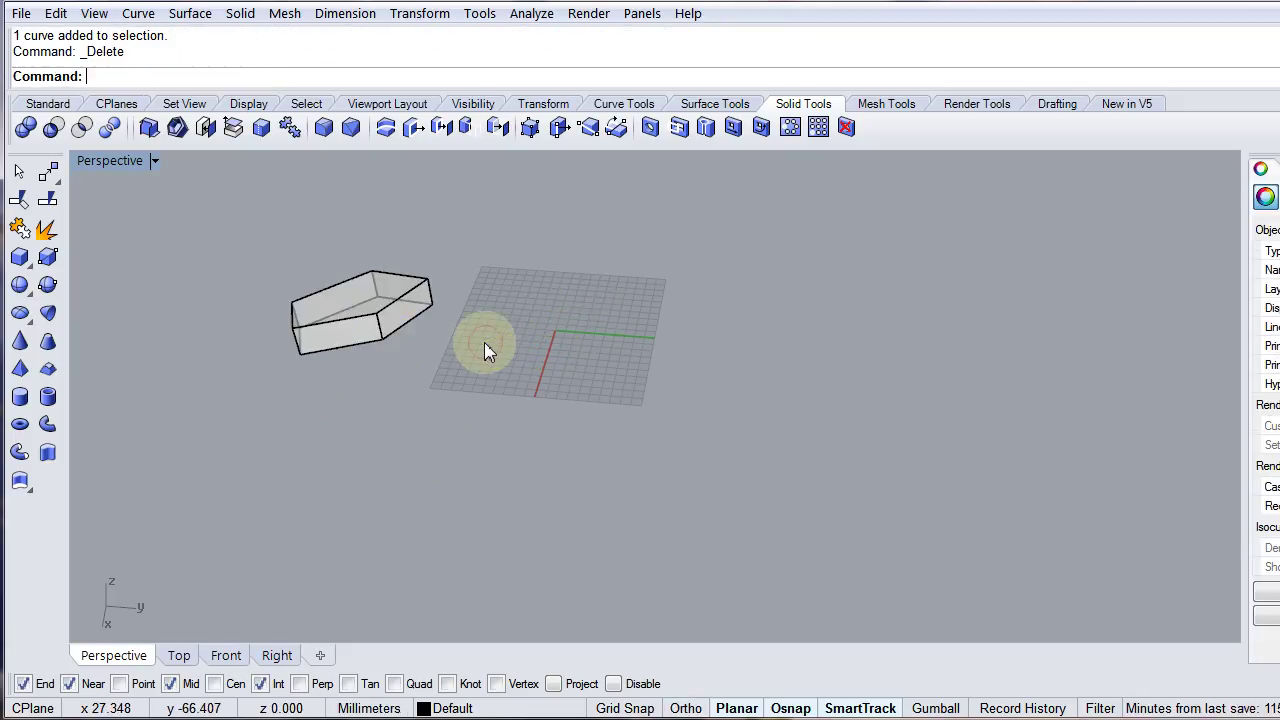
# Create a corner-to-corner box over the grid origin, about 54 mm high.
pyautogui.click(20, 258)
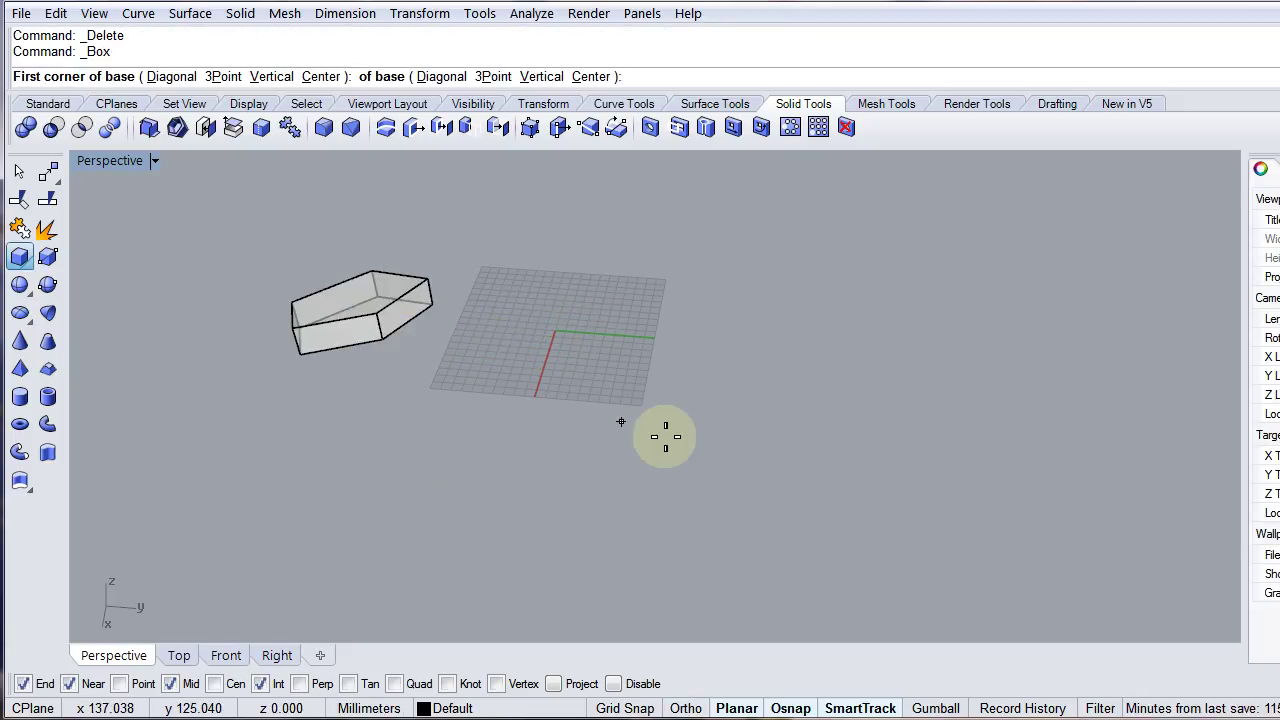
pyautogui.click(515, 302)
pyautogui.click(596, 373)
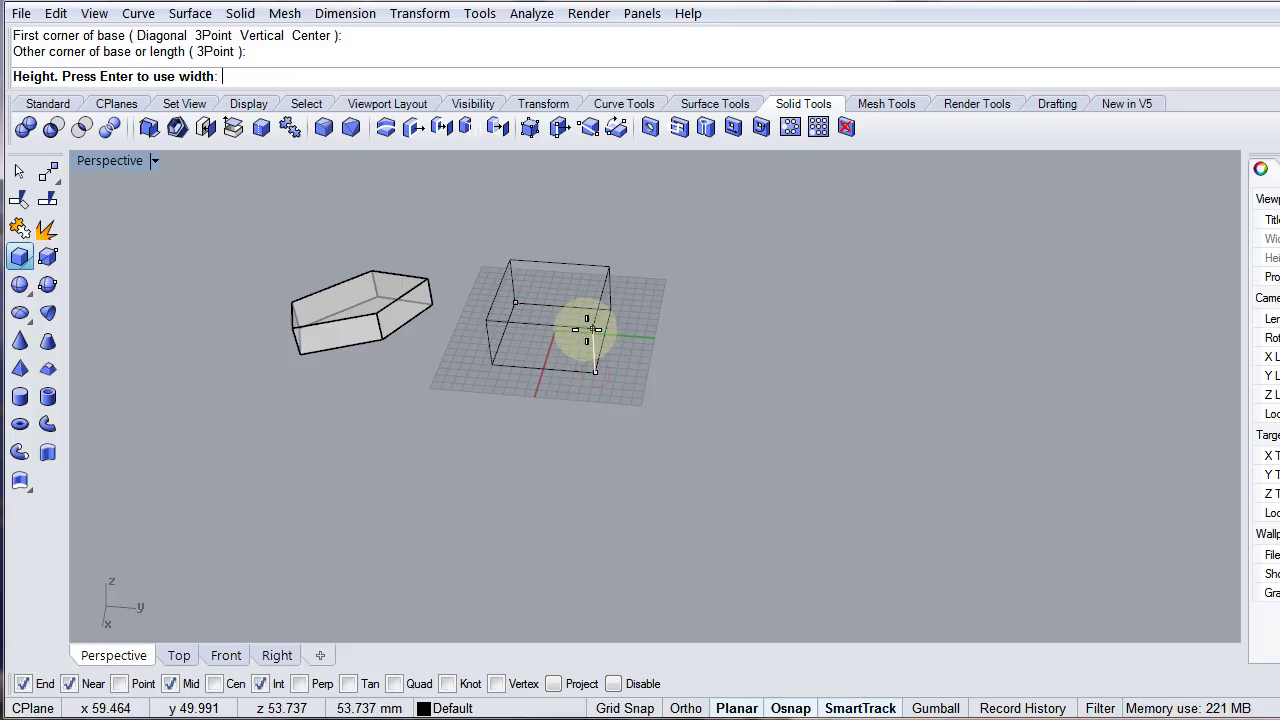
pyautogui.click(588, 325)
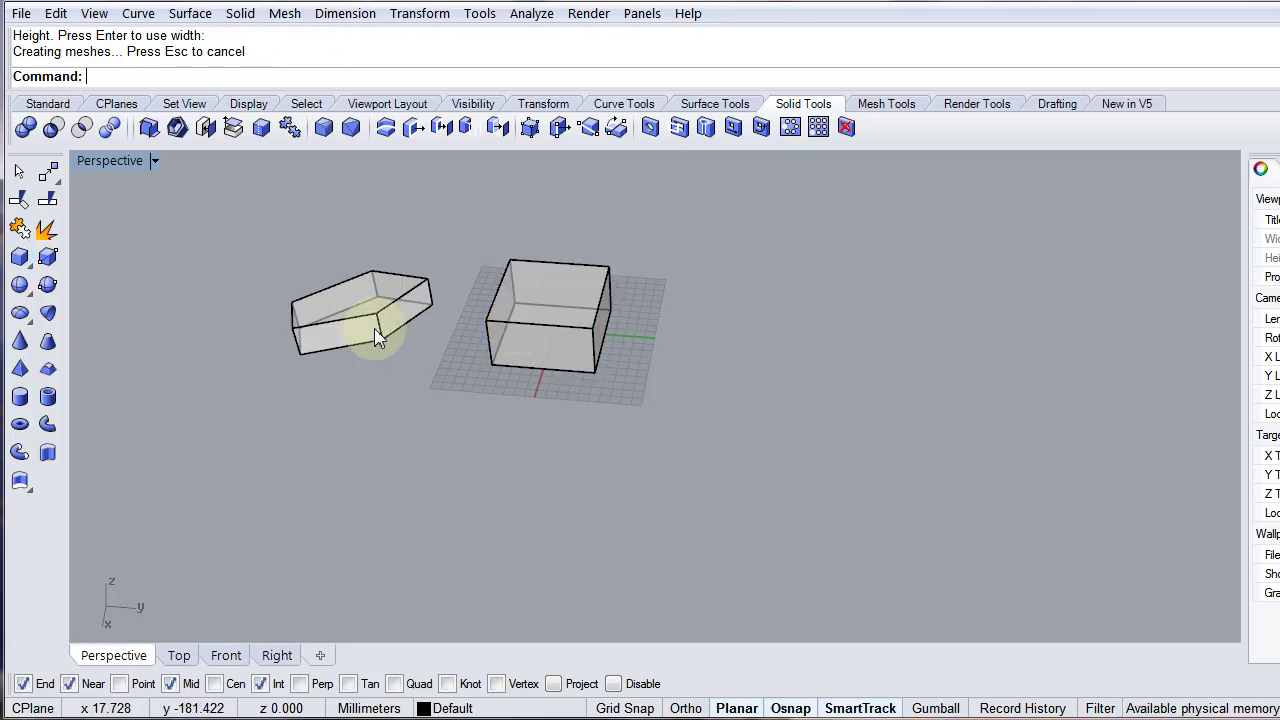
# Move one vertical edge of the box outward about 56 mm with MoveEdge, using the AverageFaceNormals direction constraint.
pyautogui.moveTo(403, 349); pyautogui.dragTo(571, 363, button='right')
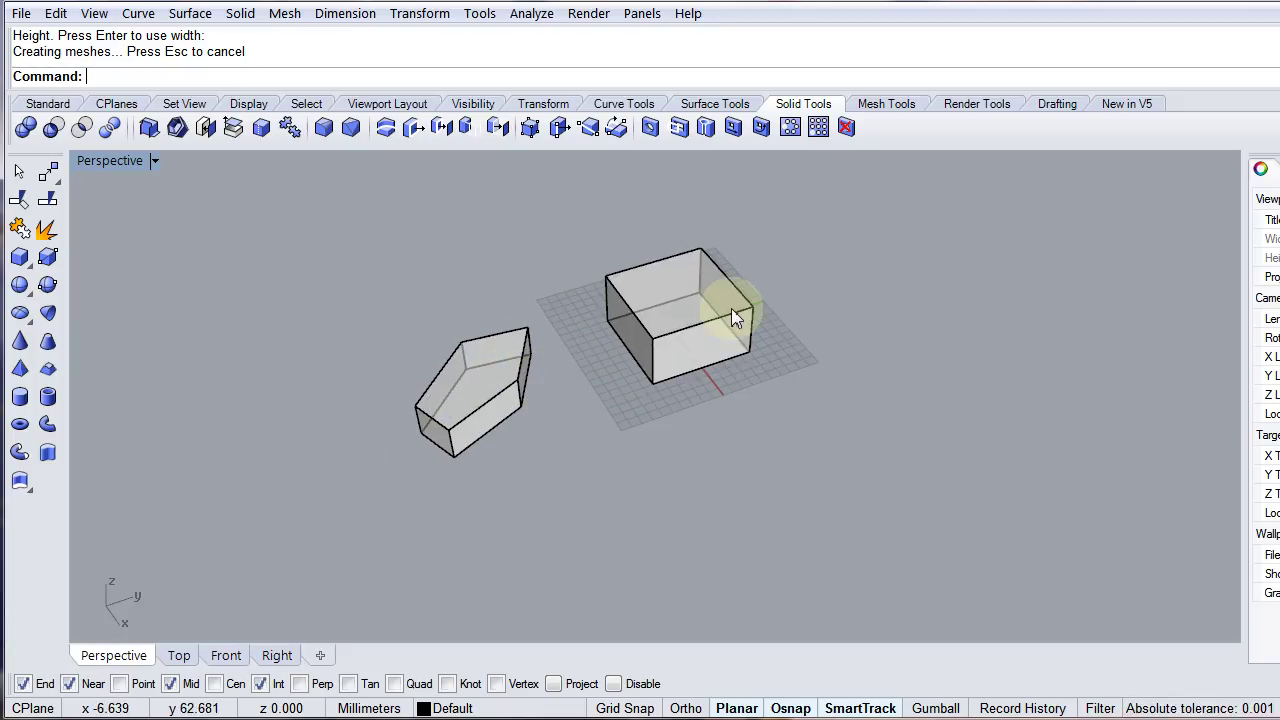
pyautogui.moveTo(745, 365); pyautogui.dragTo(623, 449, button='right')
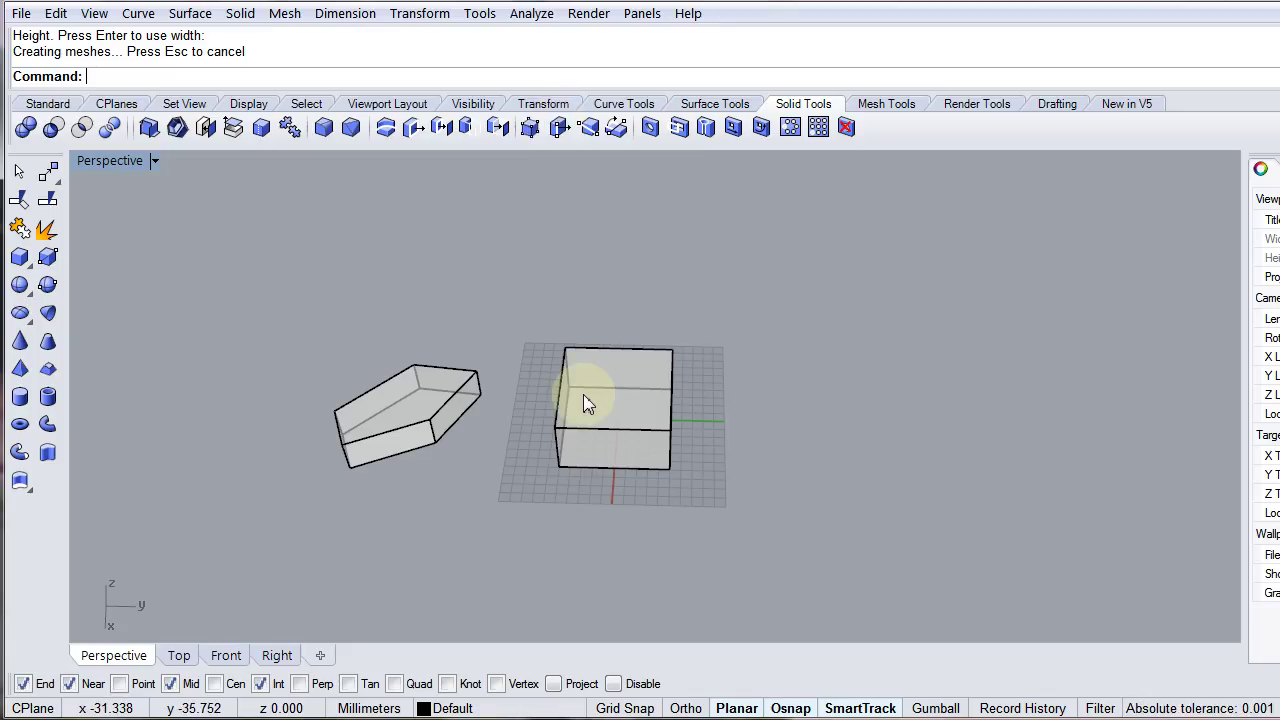
pyautogui.click(565, 133)
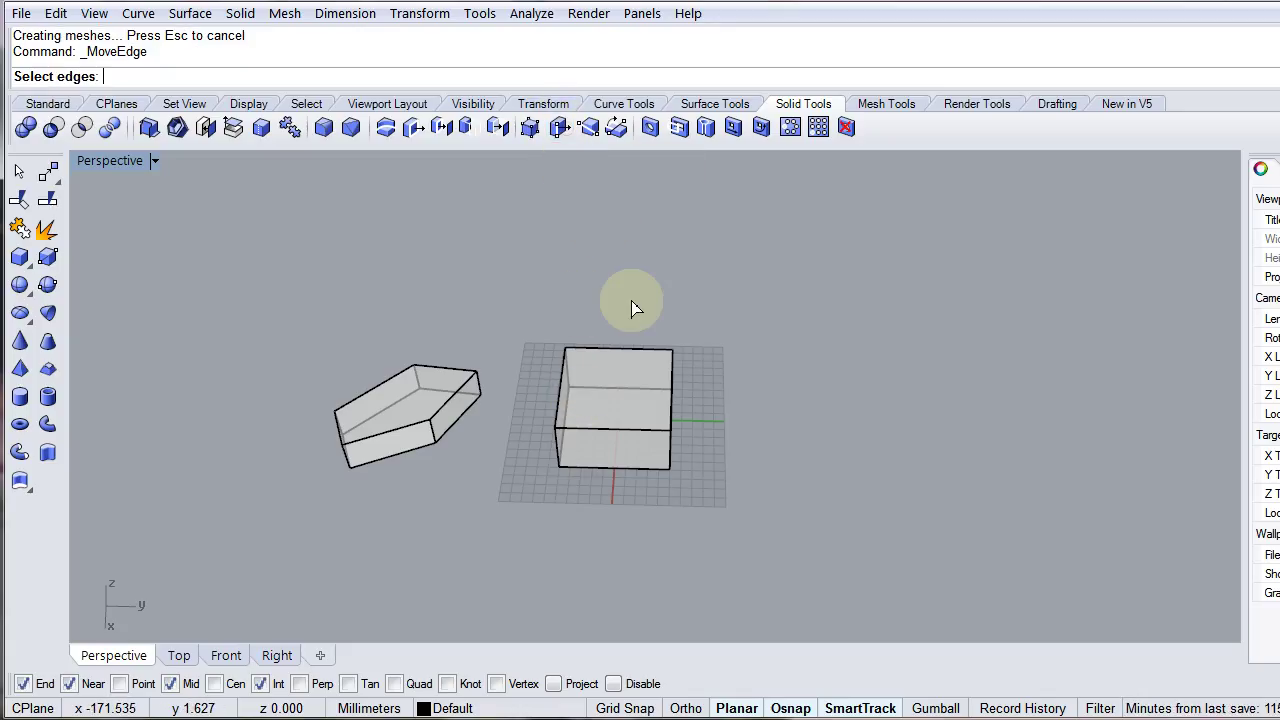
pyautogui.click(670, 458)
pyautogui.click(726, 512)
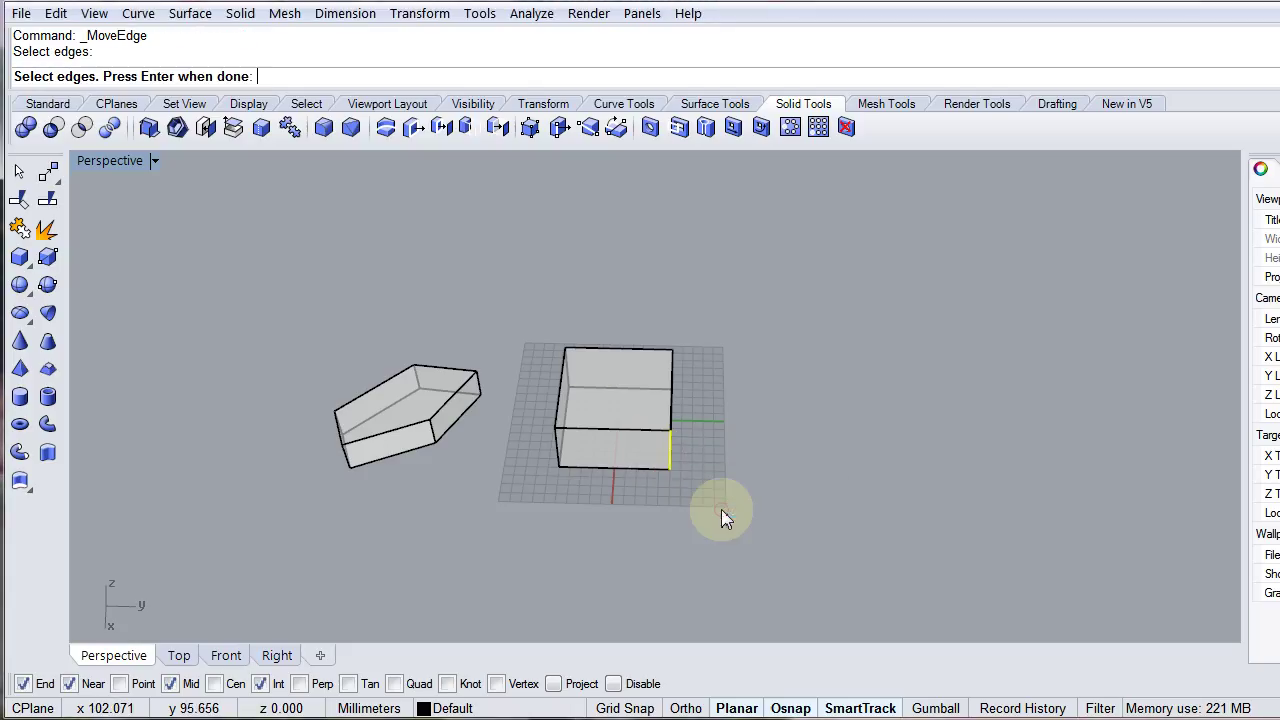
pyautogui.rightClick(483, 285)
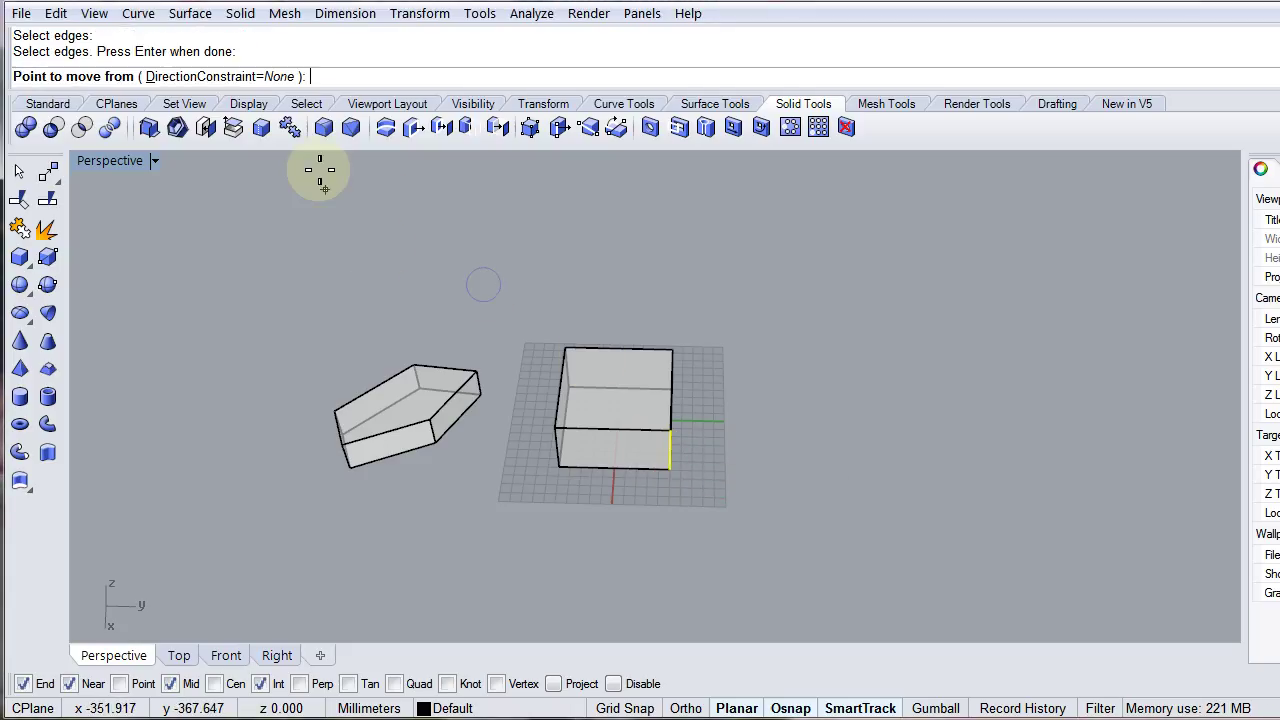
pyautogui.click(258, 77)
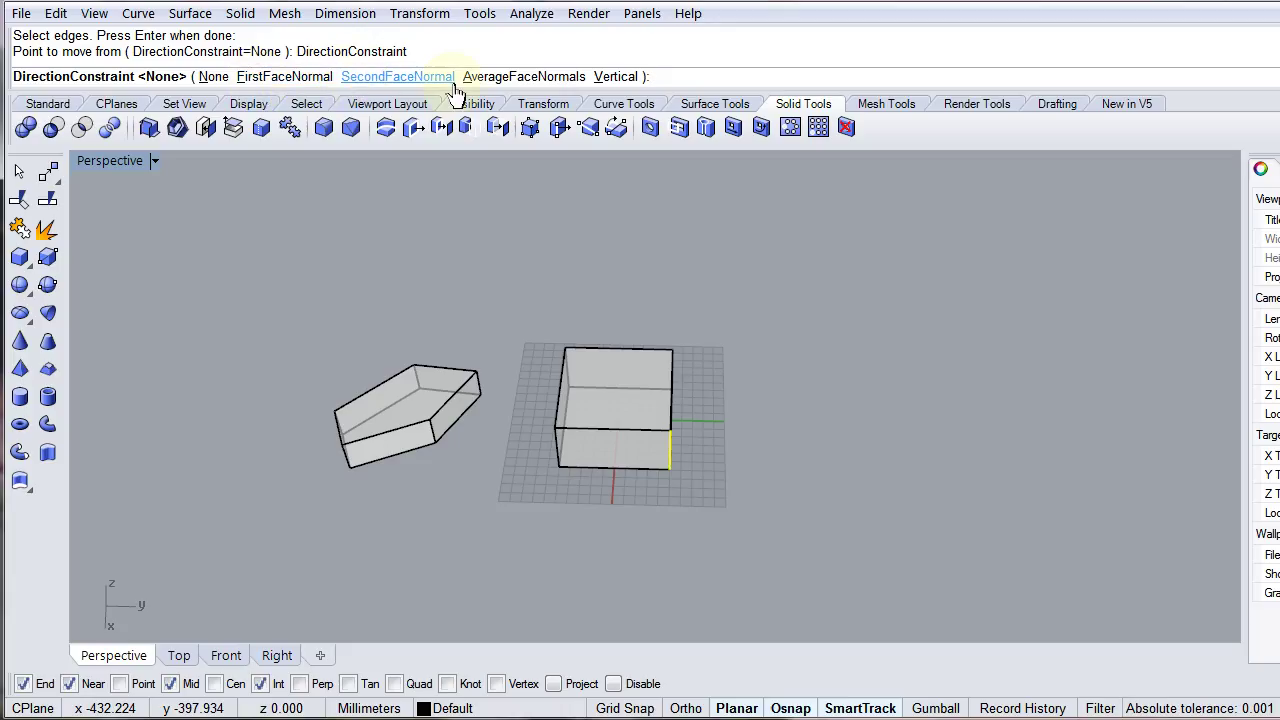
pyautogui.click(560, 80)
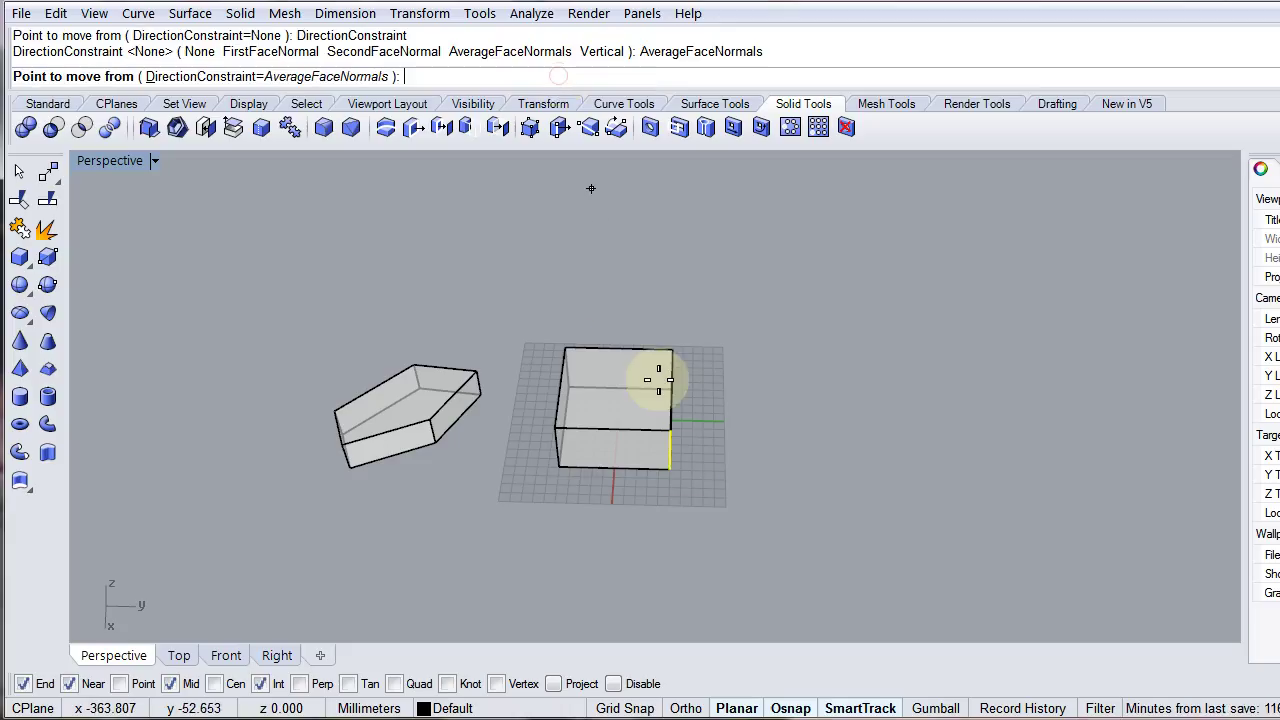
pyautogui.click(669, 468)
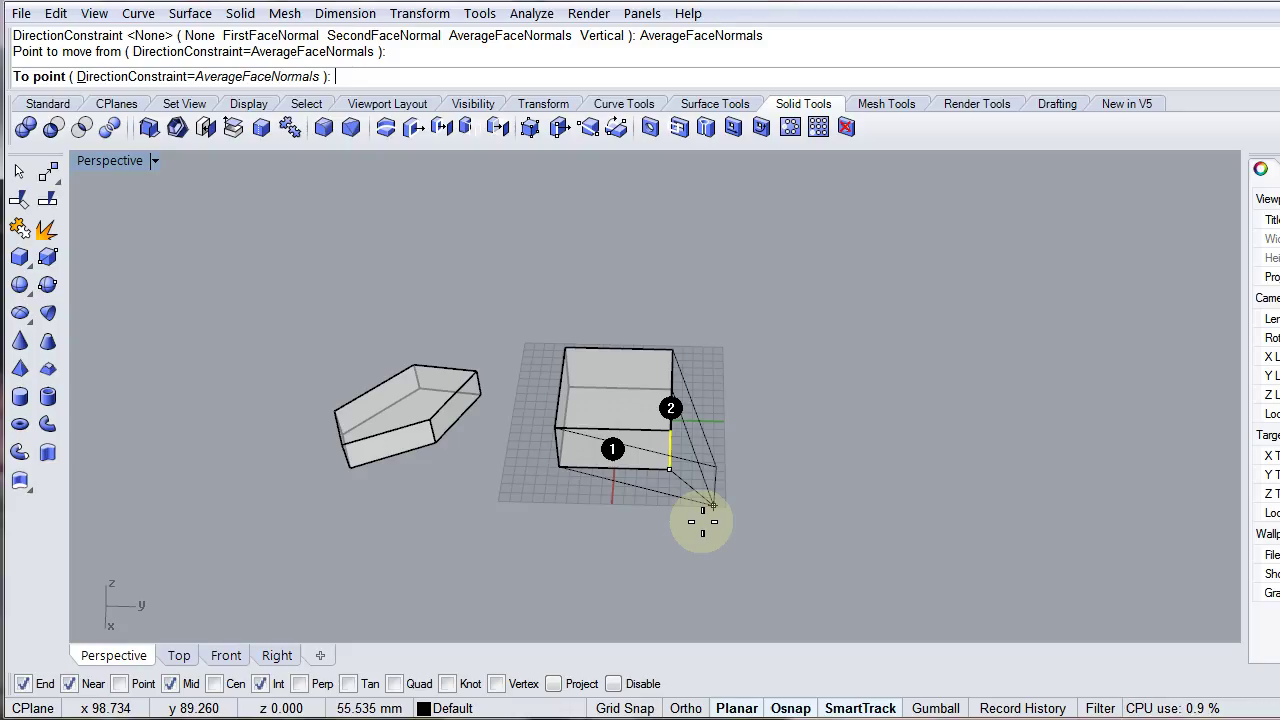
pyautogui.click(703, 521)
# Split the slanted side face next to the moved edge with SplitFace, from its upper edge's midpoint to its lower edge's midpoint.
pyautogui.moveTo(730, 484)
pyautogui.mouseDown(button='right')
pyautogui.moveTo(648, 503)
pyautogui.moveTo(509, 497)
pyautogui.moveTo(634, 563)
pyautogui.moveTo(674, 523)
pyautogui.moveTo(737, 494)
pyautogui.mouseUp(button='right')
pyautogui.moveTo(608, 488); pyautogui.dragTo(666, 560, button='right')
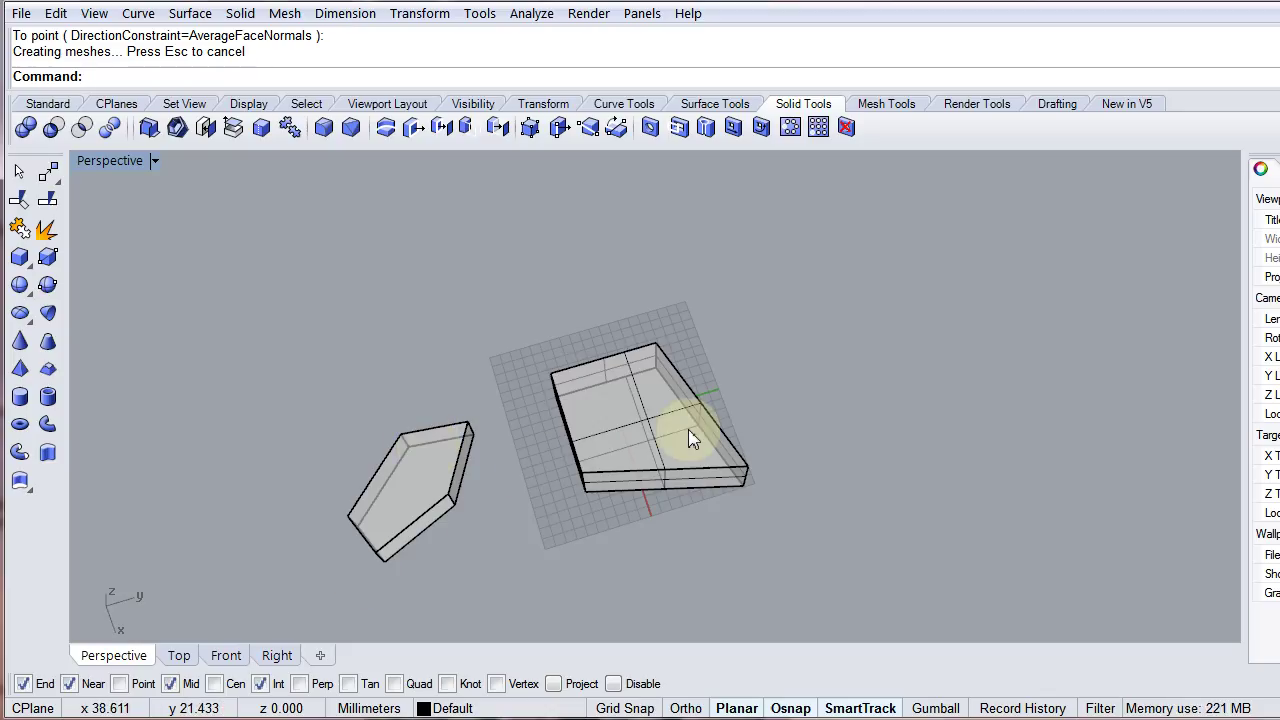
pyautogui.moveTo(710, 438); pyautogui.dragTo(409, 371, button='right')
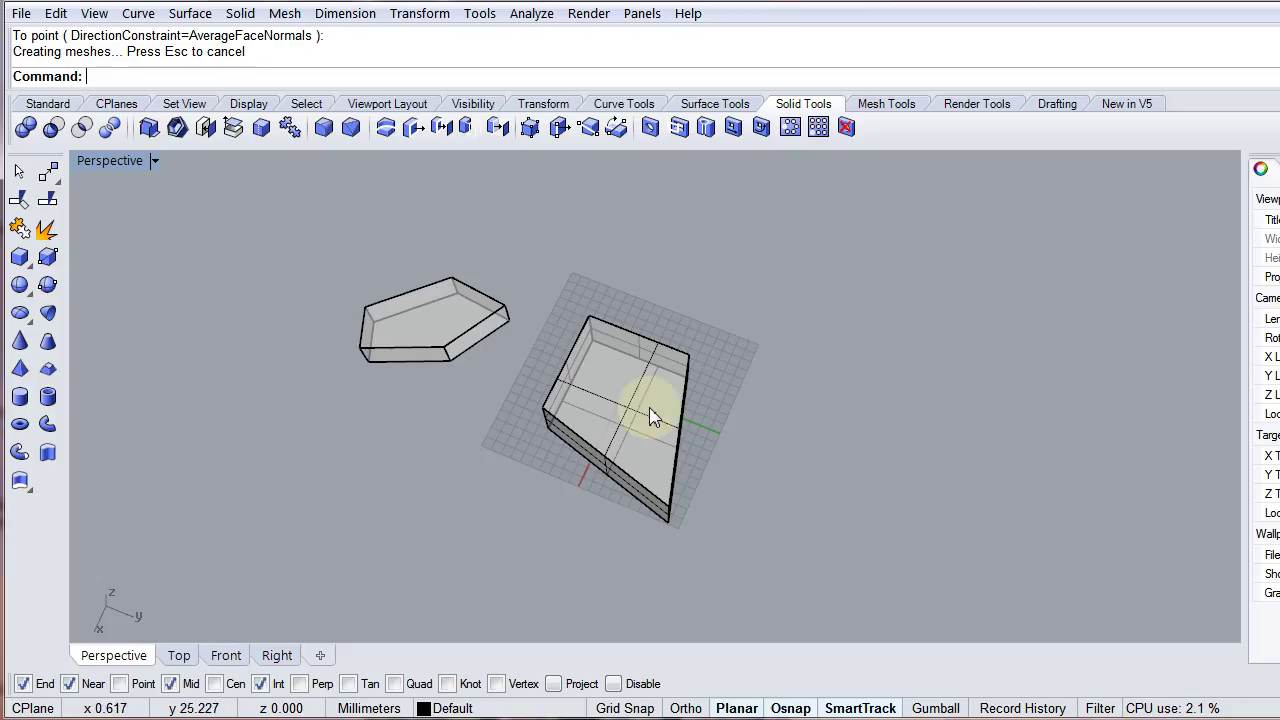
pyautogui.moveTo(638, 460); pyautogui.dragTo(442, 345, button='right')
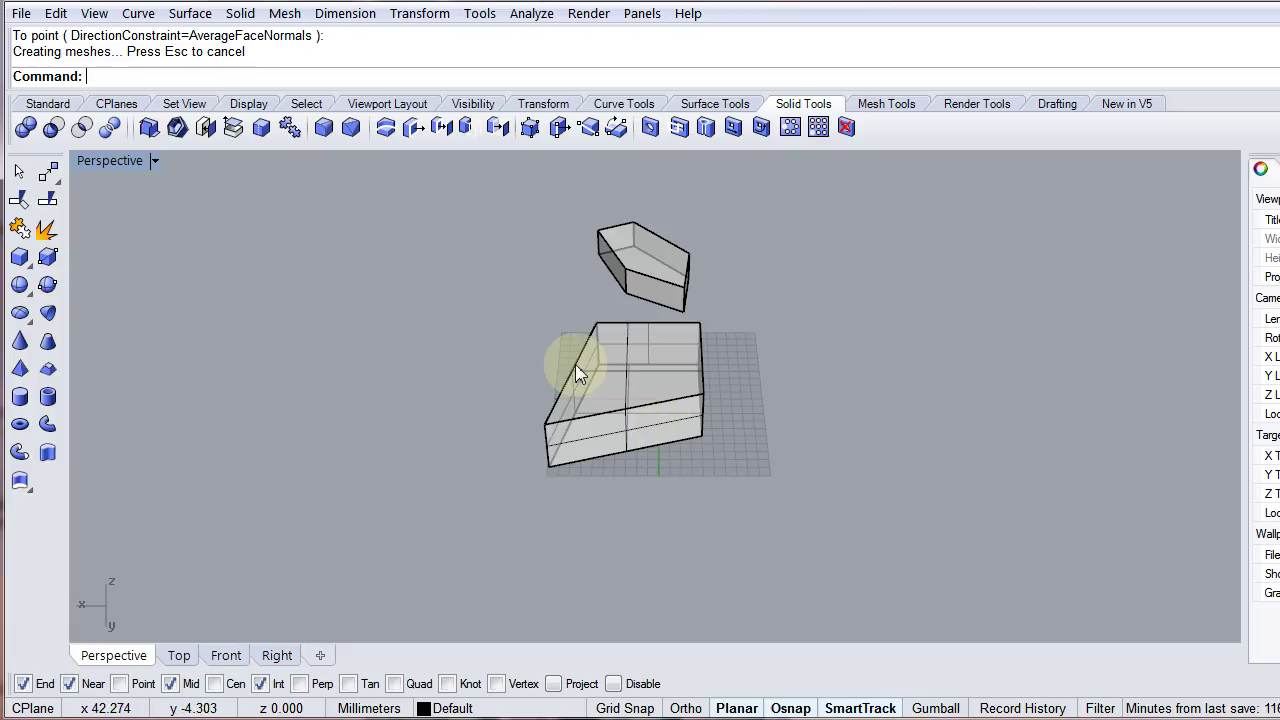
pyautogui.click(412, 234)
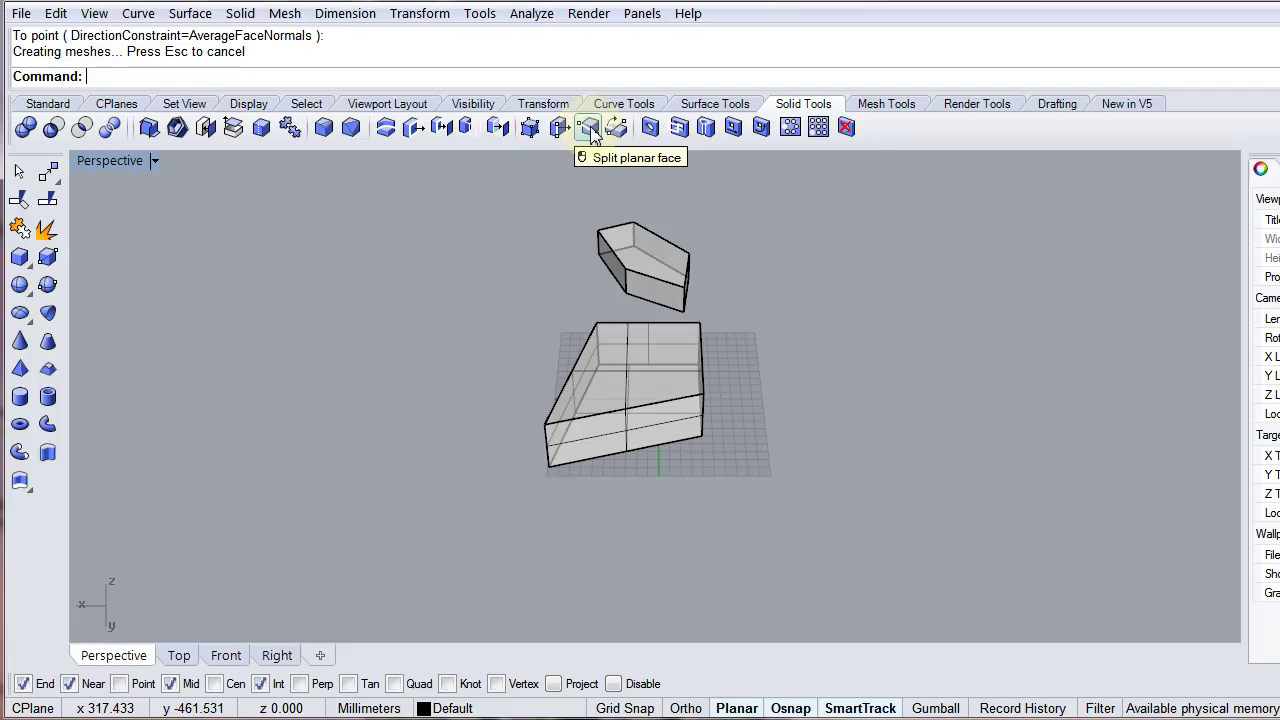
pyautogui.click(590, 132)
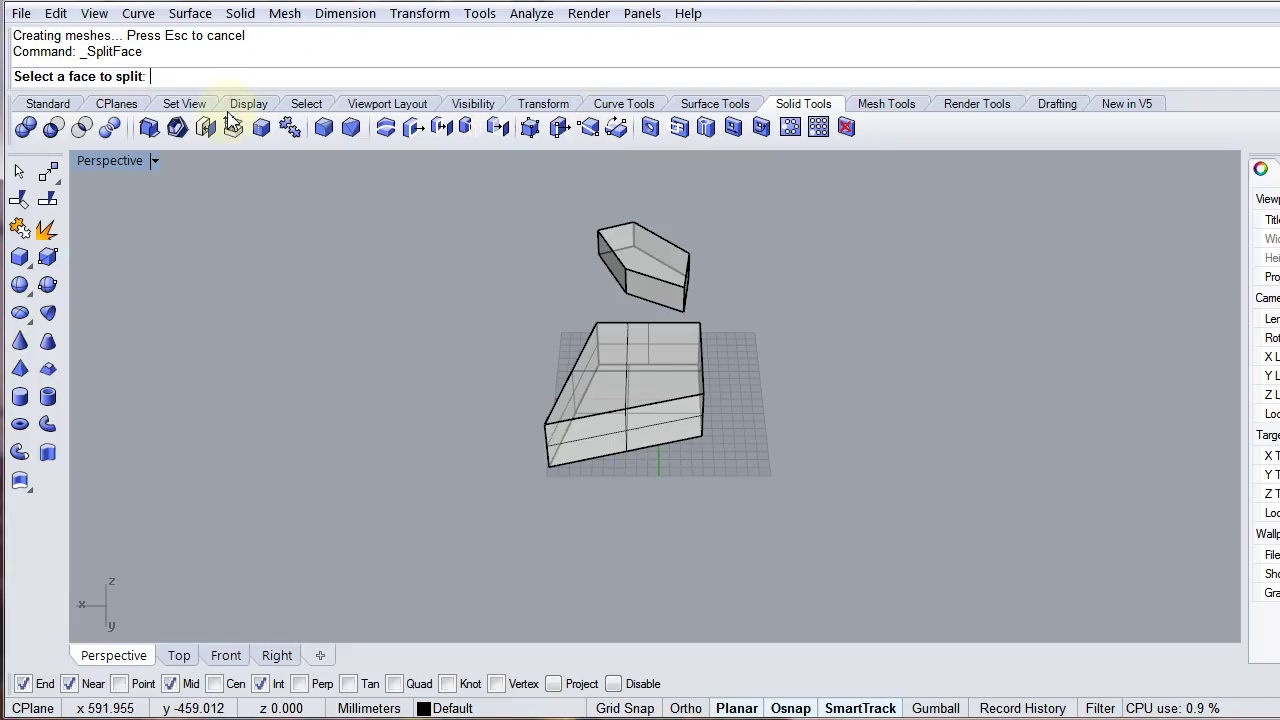
pyautogui.click(658, 432)
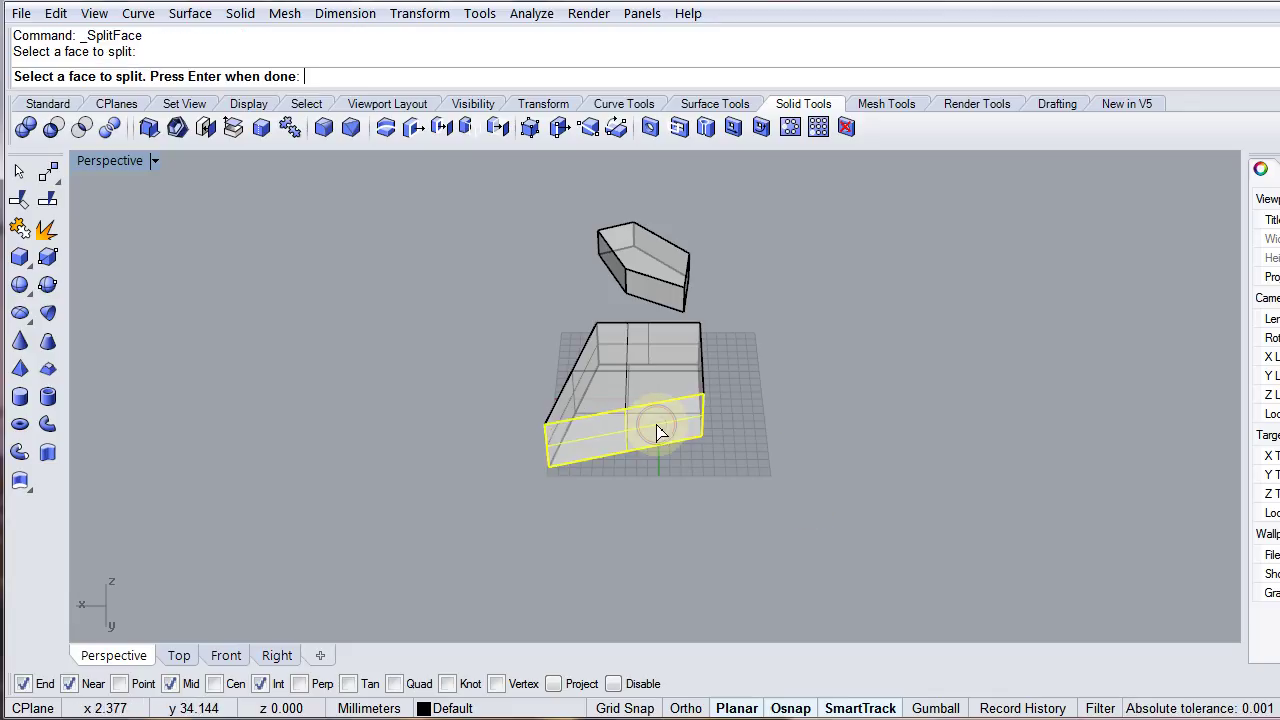
pyautogui.rightClick(658, 432)
pyautogui.click(627, 397)
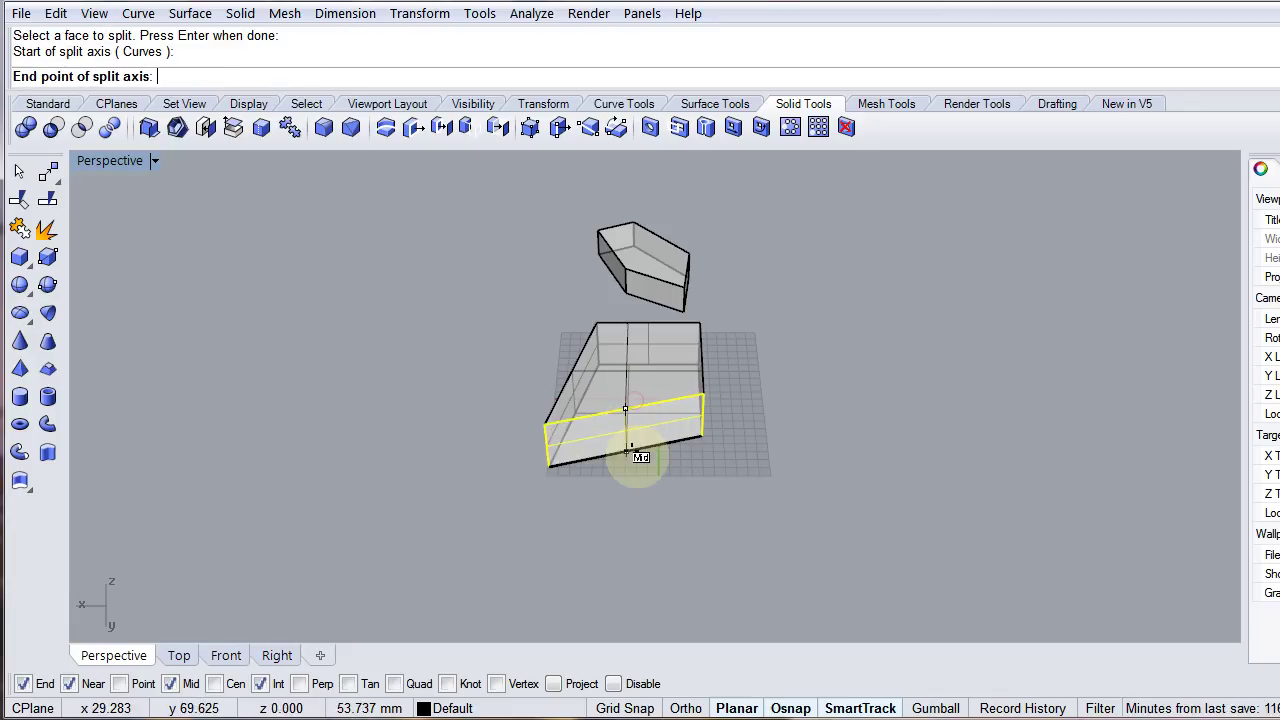
pyautogui.click(627, 452)
pyautogui.rightClick(627, 452)
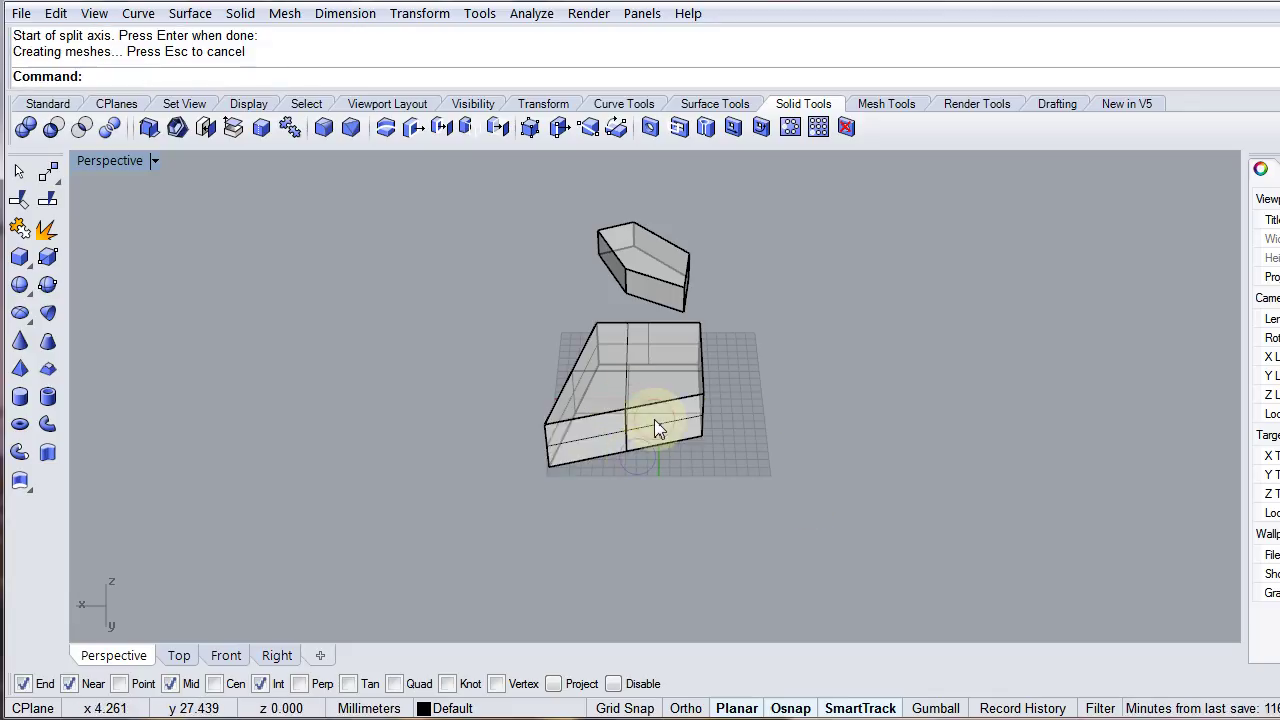
pyautogui.click(641, 448)
pyautogui.moveTo(594, 514); pyautogui.dragTo(689, 500, button='right')
pyautogui.press('Escape')
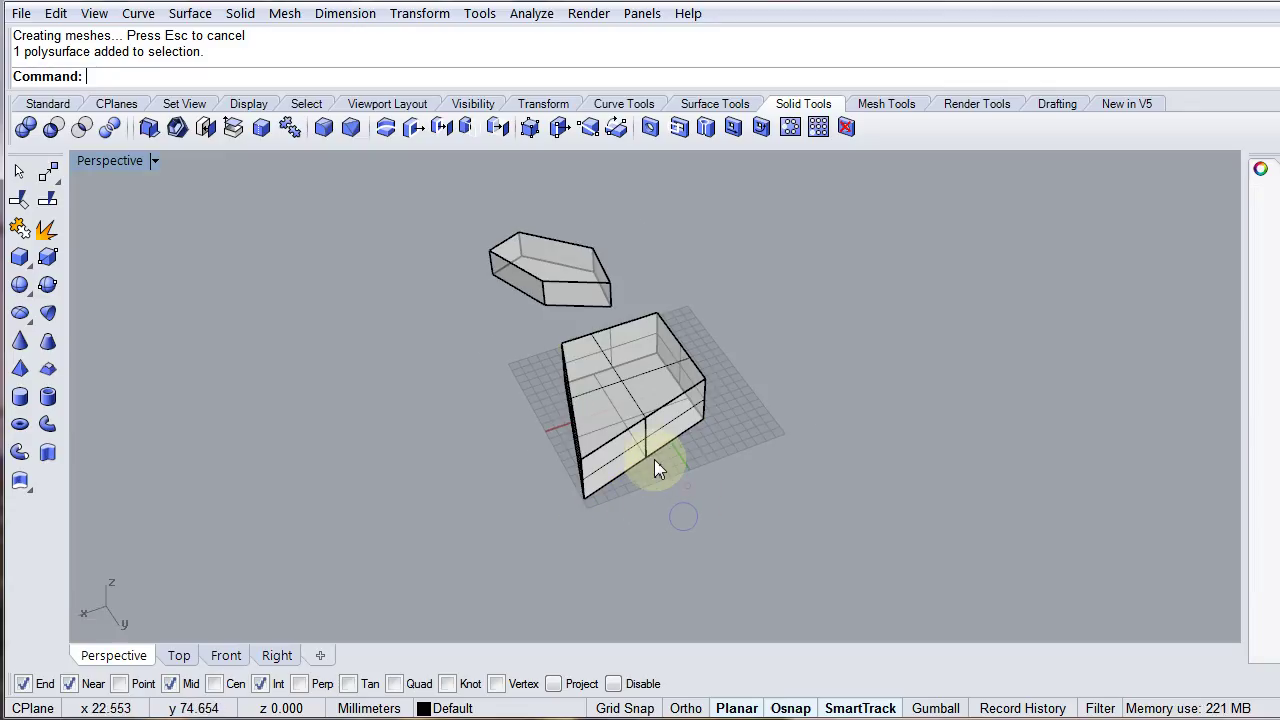
# Move the split edge in the middle of the slanted side outward about 35 mm with MoveEdge, using the AverageFaceNormals direction constraint.
pyautogui.scroll(4, 615, 393)
pyautogui.scroll(2, 615, 393)
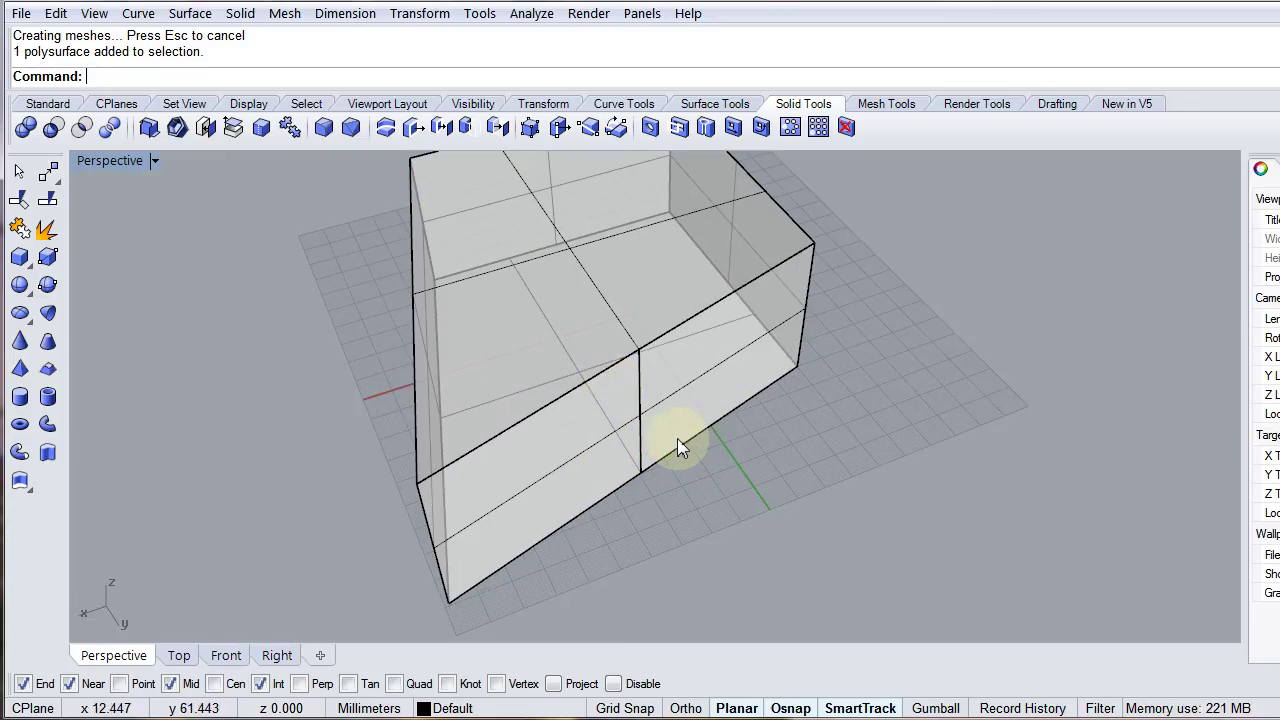
pyautogui.scroll(-4, 570, 495)
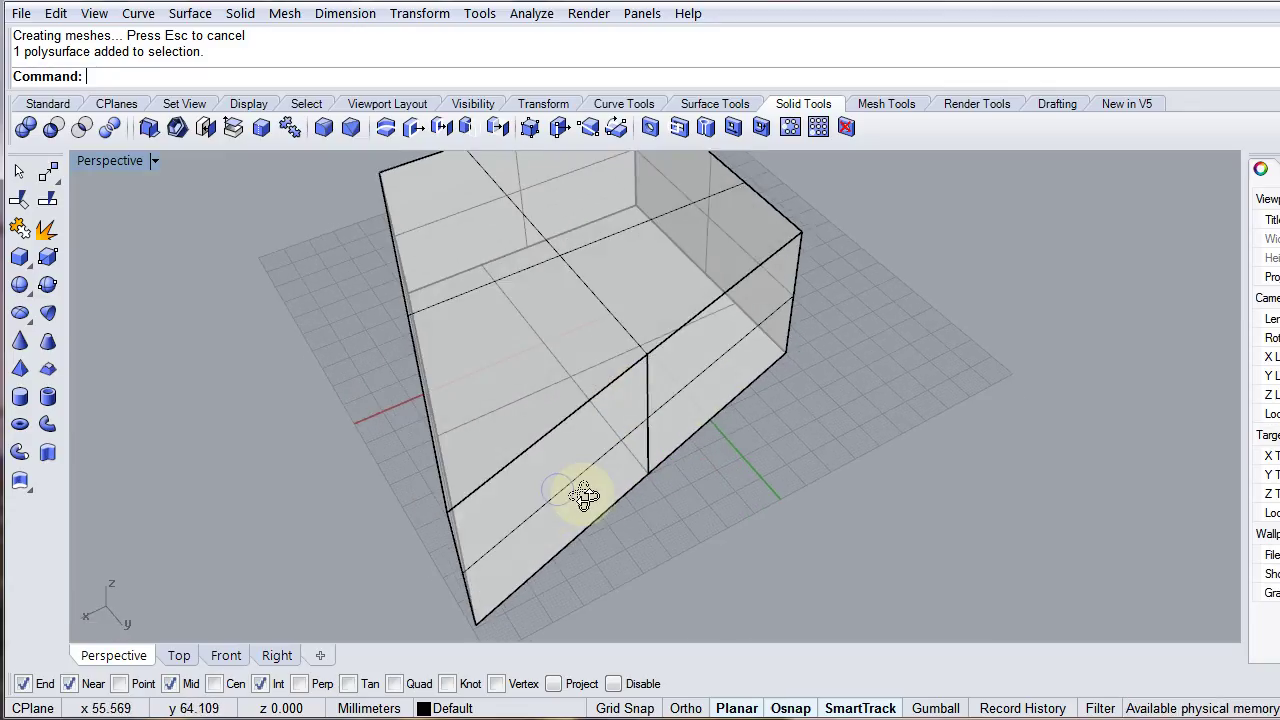
pyautogui.moveTo(624, 485); pyautogui.dragTo(609, 443, button='right')
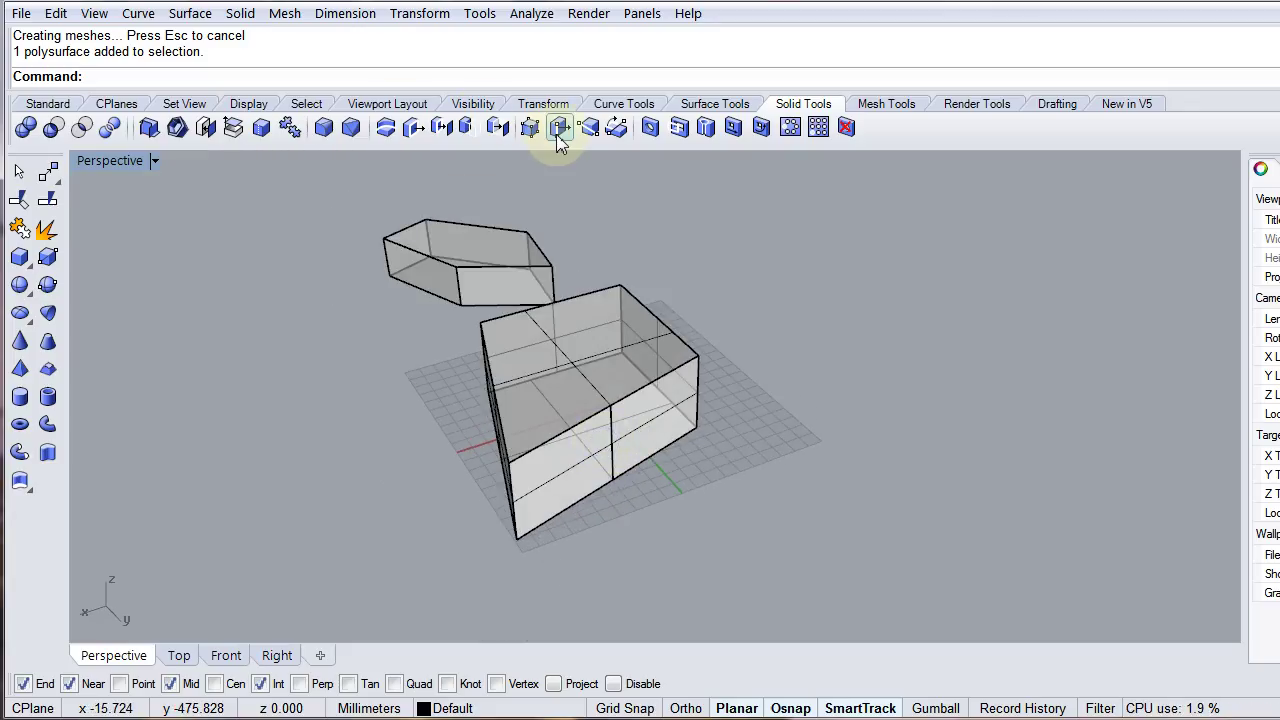
pyautogui.click(560, 143)
pyautogui.click(606, 432)
pyautogui.press('Return')
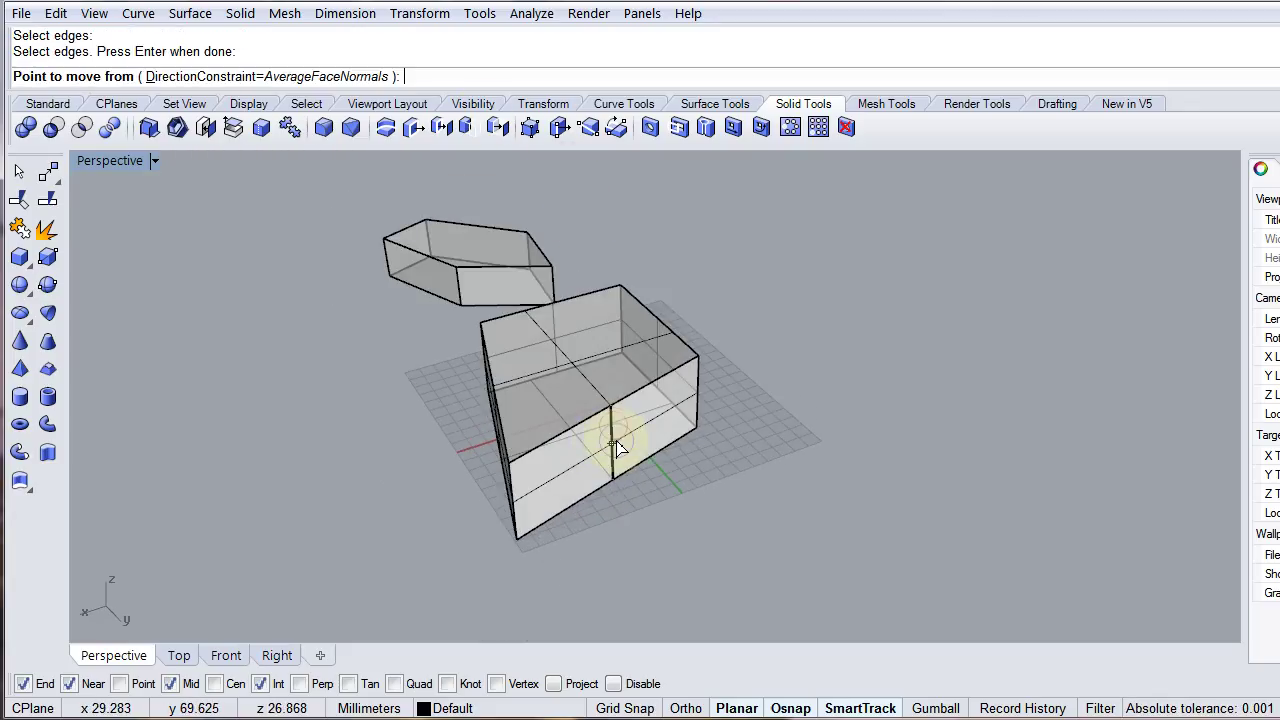
pyautogui.click(621, 487)
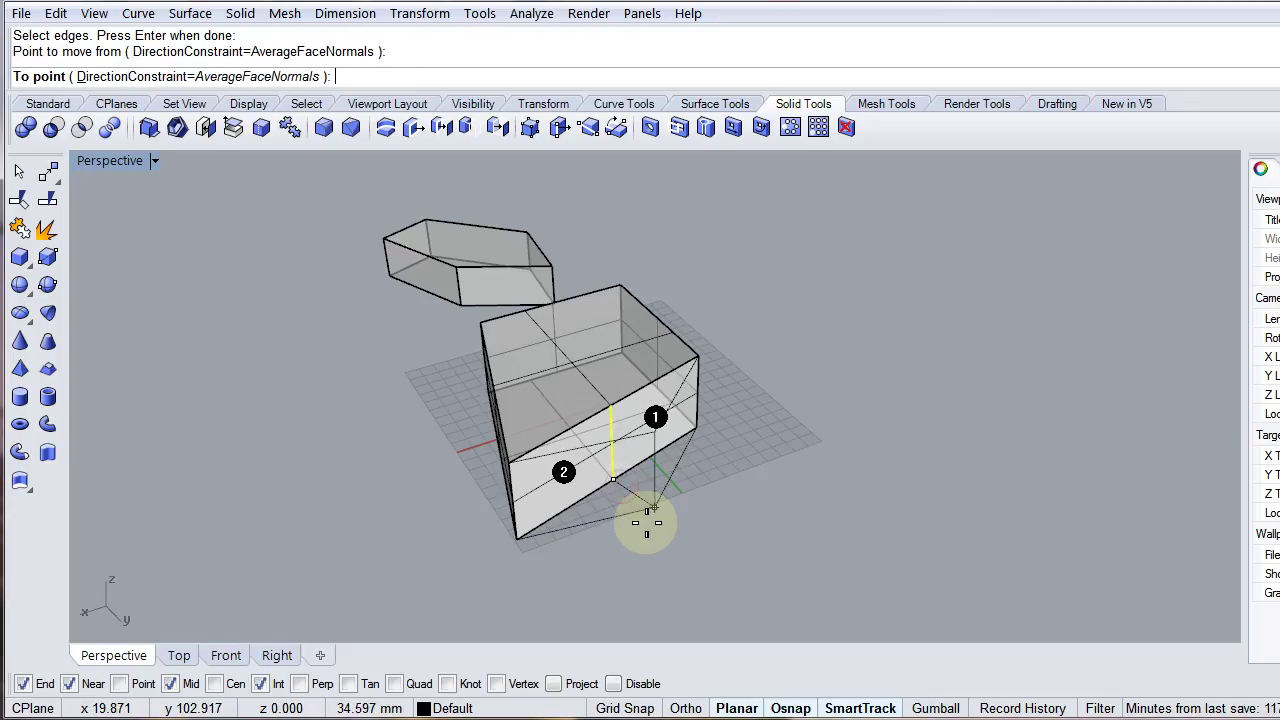
pyautogui.click(652, 512)
pyautogui.moveTo(657, 508); pyautogui.dragTo(423, 391, button='right')
pyautogui.moveTo(586, 434); pyautogui.dragTo(688, 472, button='right')
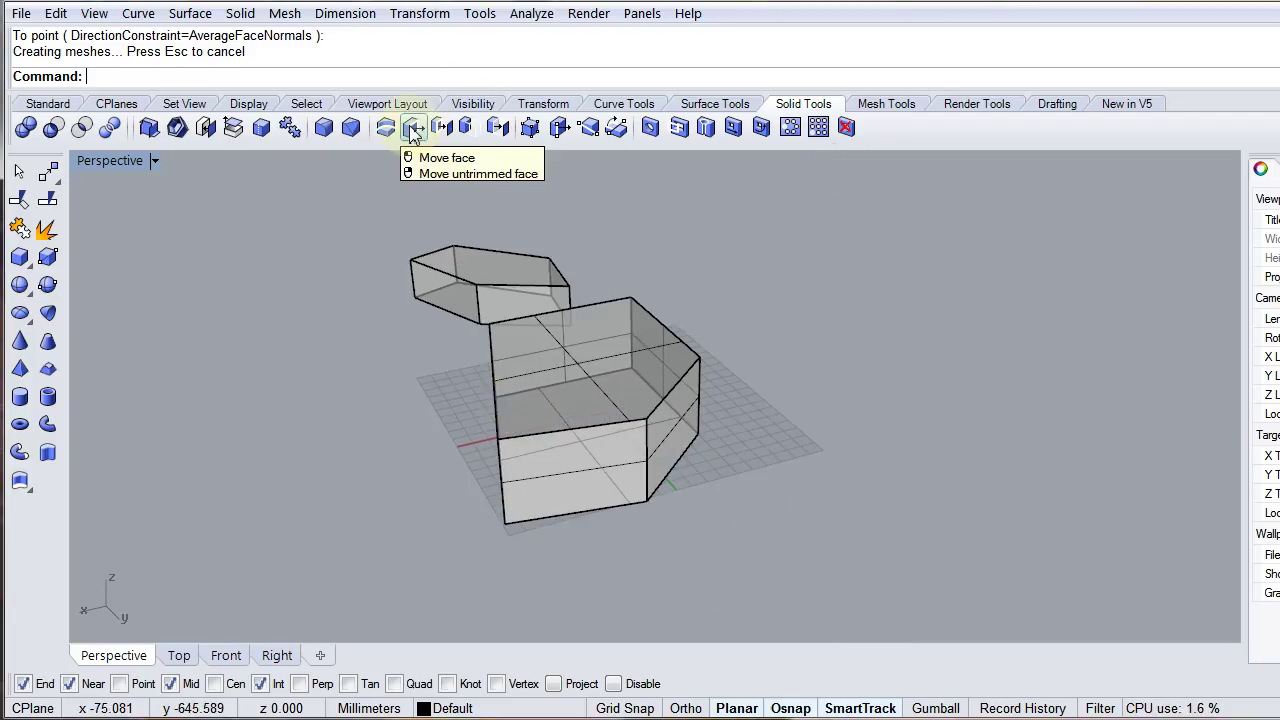
# Move the planar side face in front of the moved edge outward from its lower corner with MoveFace, using the Normal direction constraint.
pyautogui.click(413, 130)
pyautogui.click(571, 466)
pyautogui.press('Return')
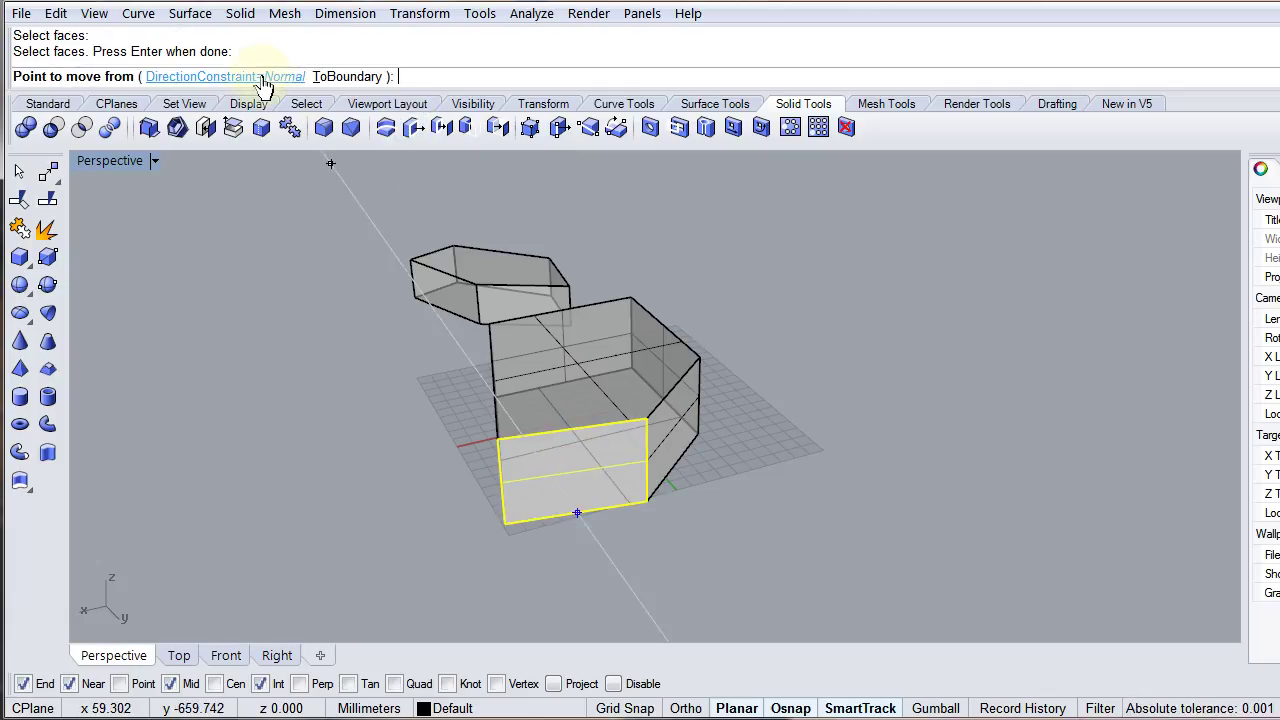
pyautogui.click(503, 522)
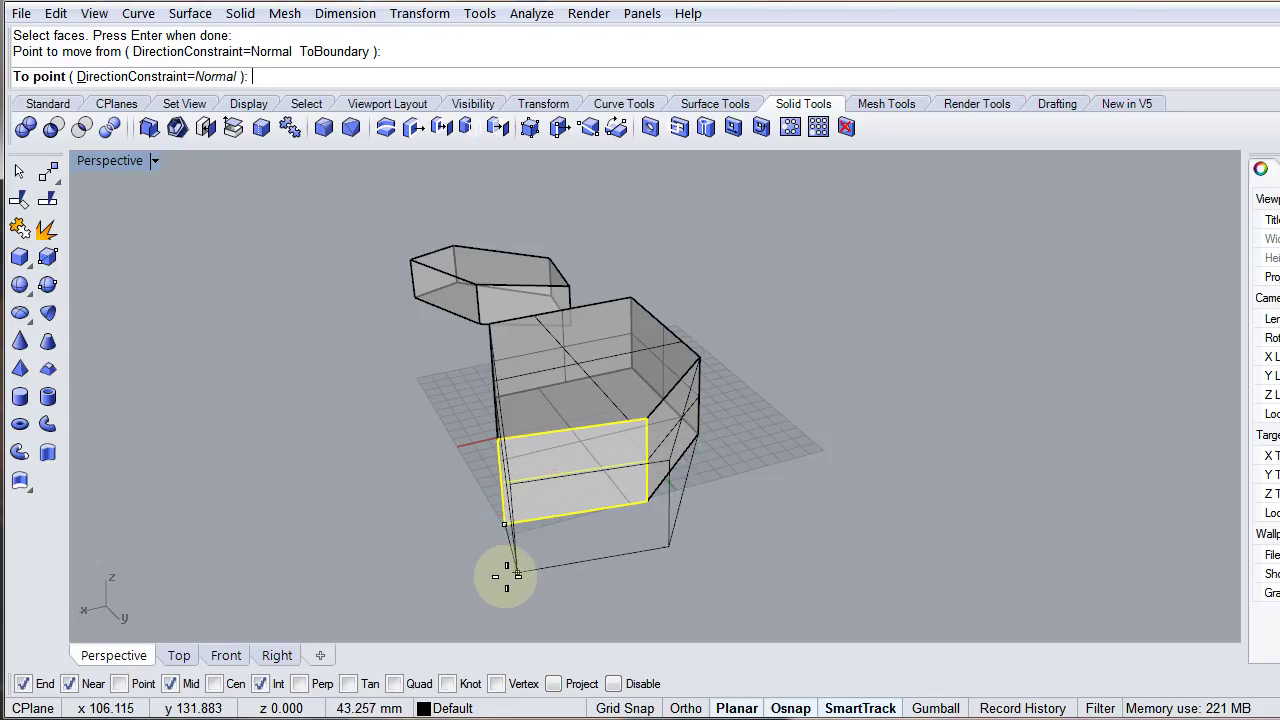
pyautogui.click(505, 588)
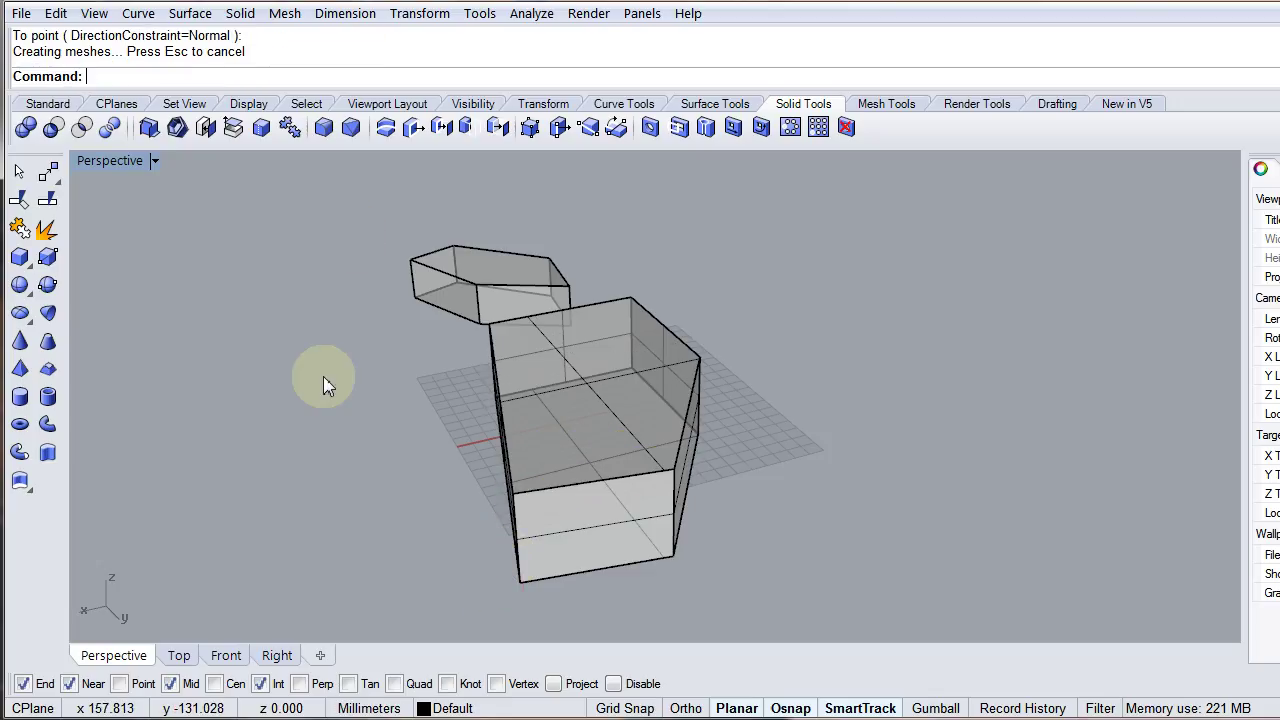
pyautogui.press('Return')
pyautogui.moveTo(529, 480); pyautogui.dragTo(636, 458, button='right')
pyautogui.click(604, 491)
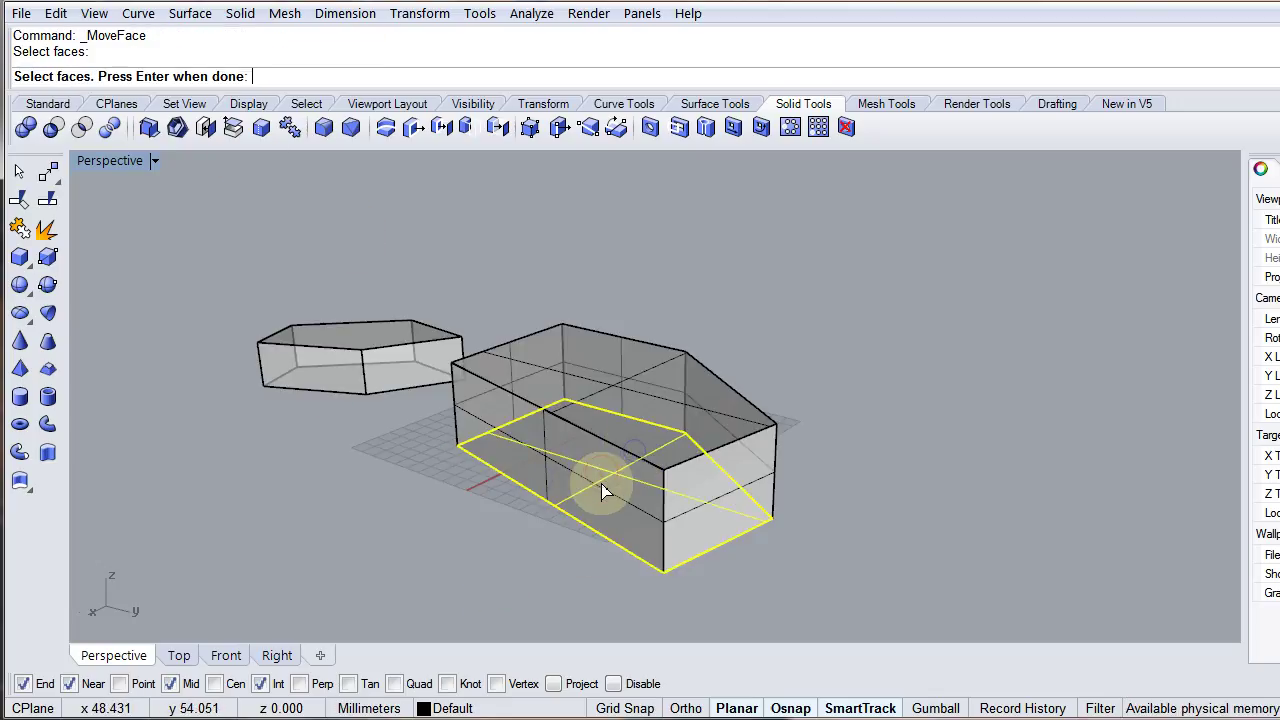
pyautogui.press('Escape')
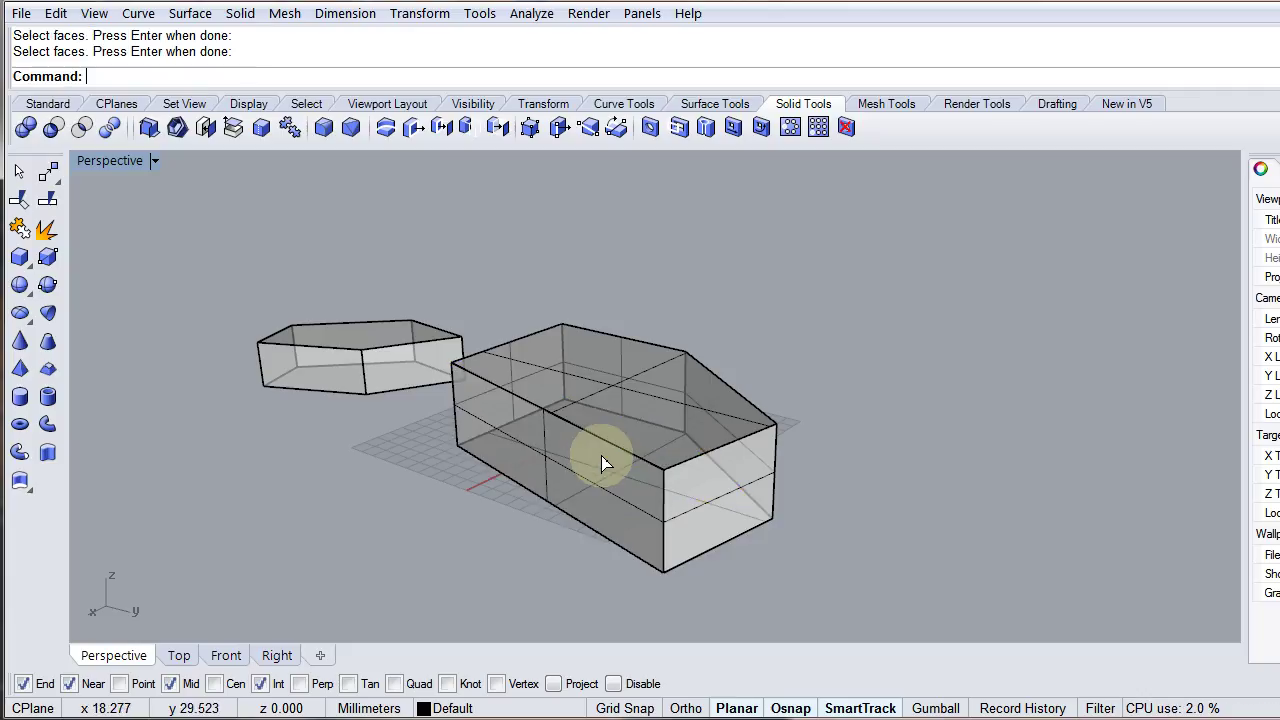
# Set the MoveFace direction constraint to None with the long side face selected, and leave the face in place.
pyautogui.press('Return')
pyautogui.click(606, 504)
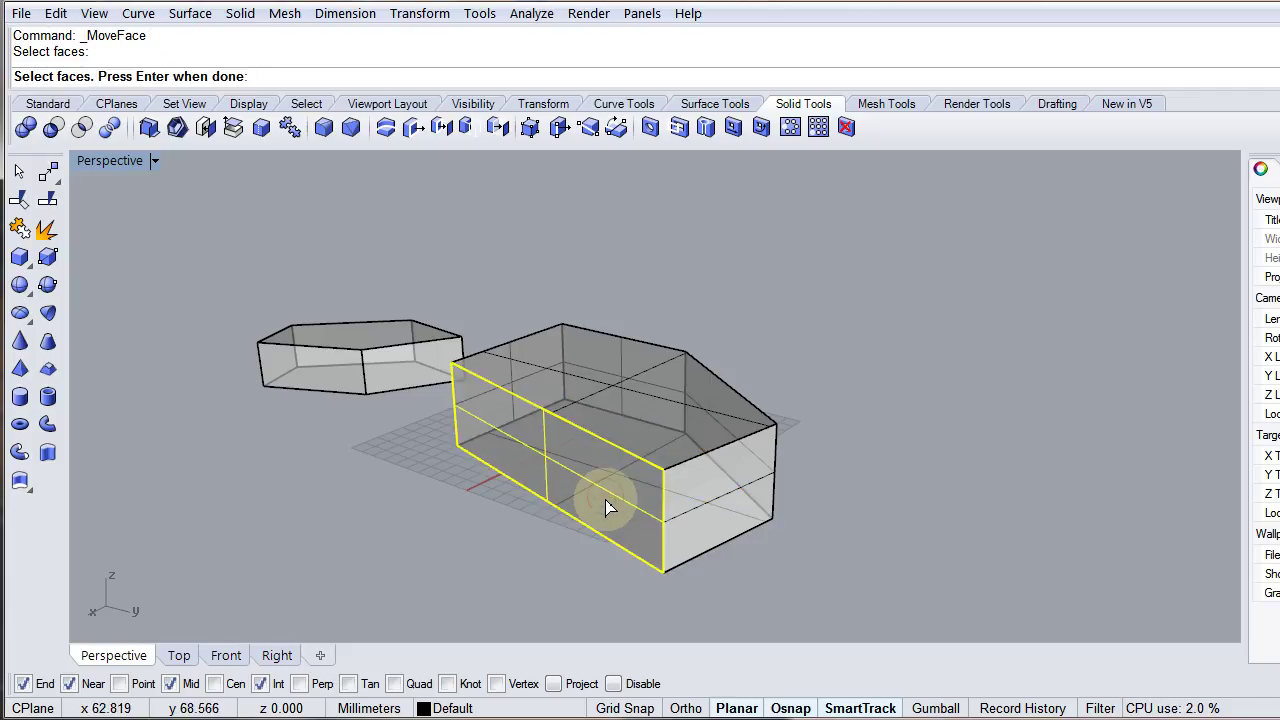
pyautogui.press('Return')
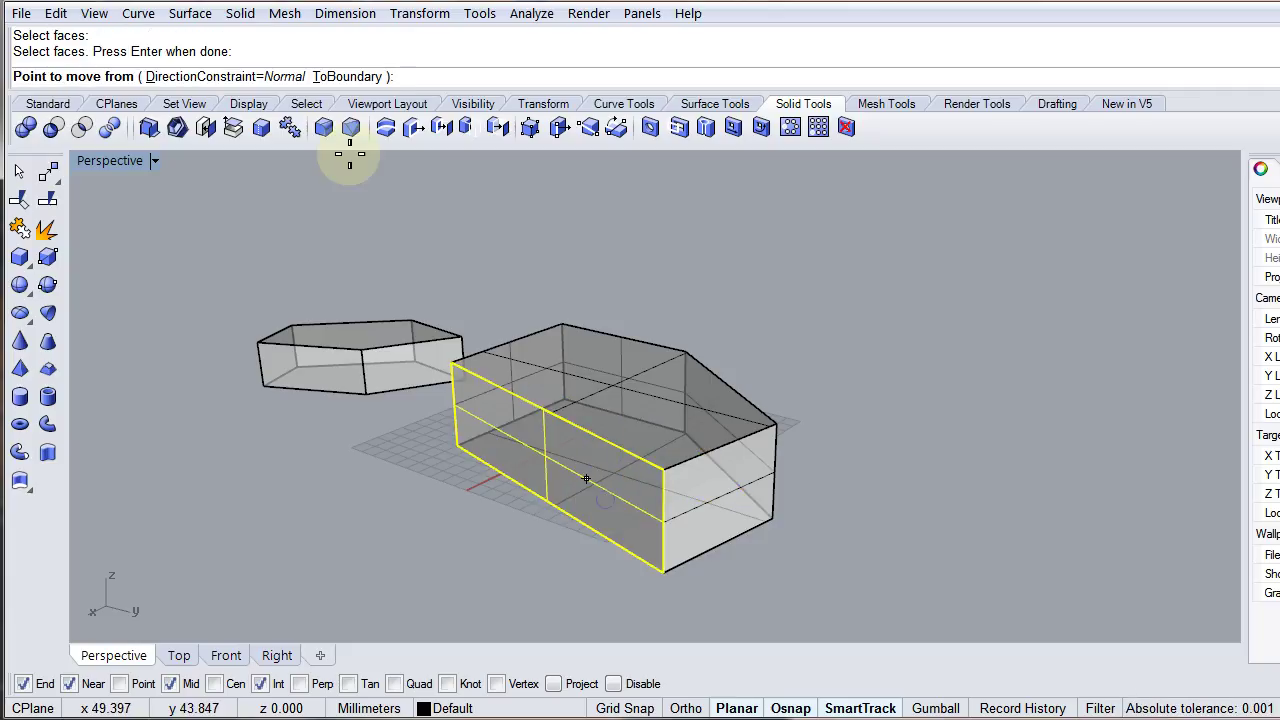
pyautogui.click(283, 77)
pyautogui.click(226, 79)
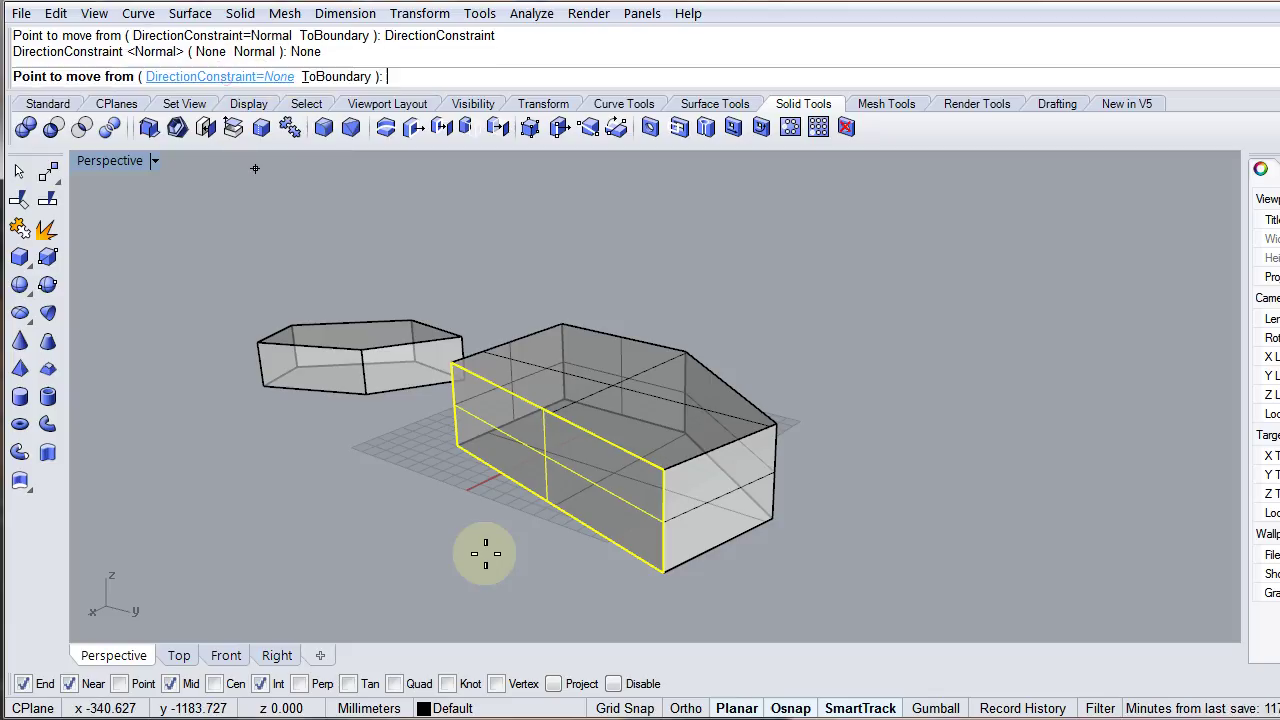
pyautogui.press('Escape')
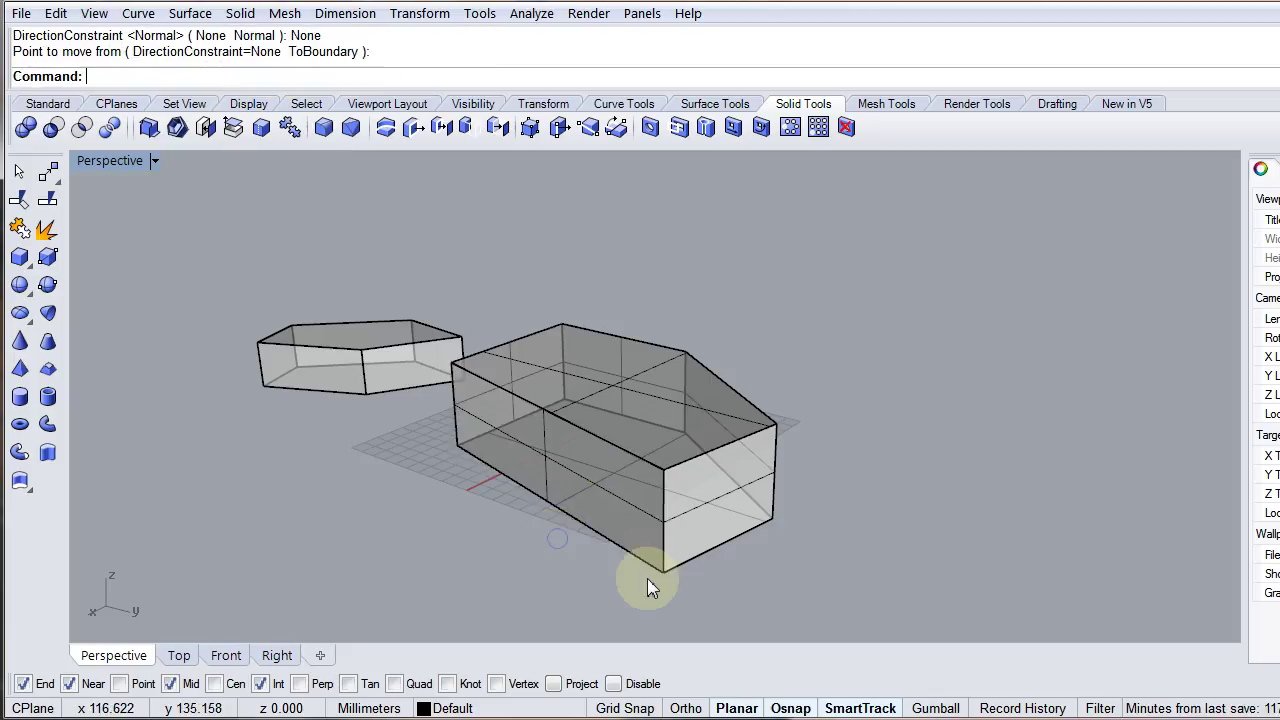
pyautogui.click(636, 505)
pyautogui.press('Escape')
# Move the long side face freely outward from its lower corner with MoveFace, using no direction constraint.
pyautogui.press('Return')
pyautogui.click(634, 509)
pyautogui.press('Return')
pyautogui.click(662, 572)
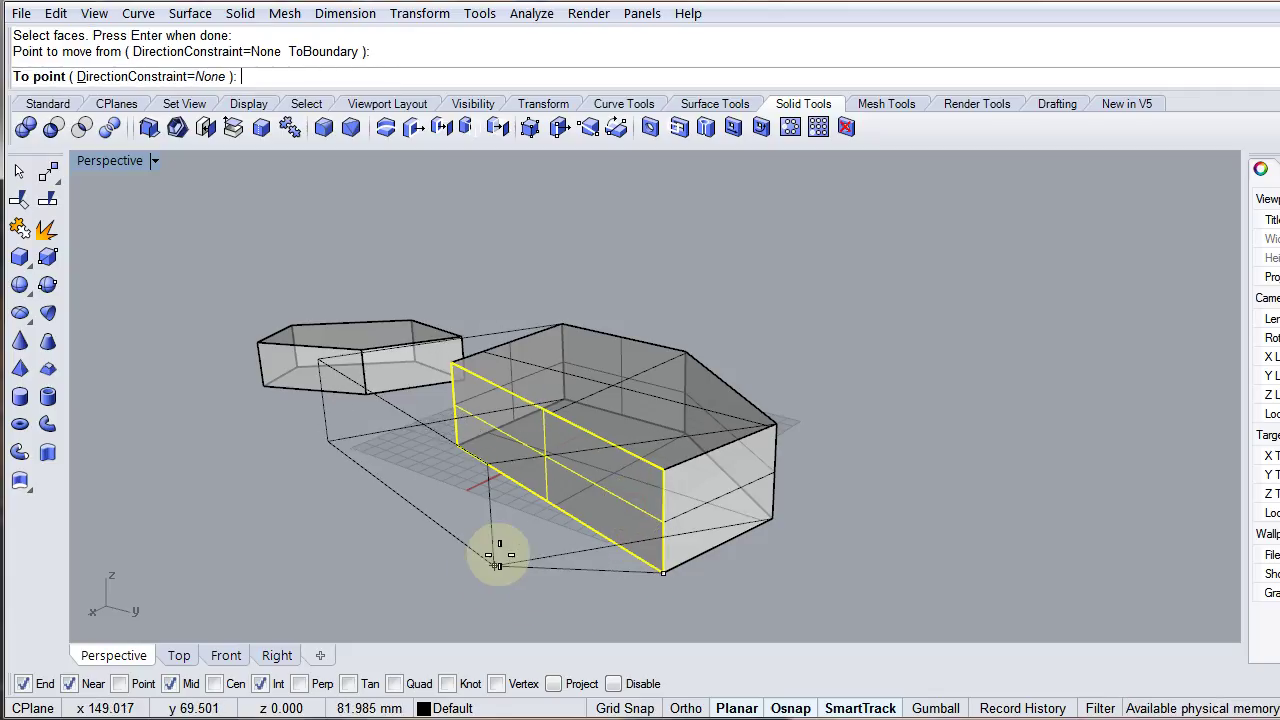
pyautogui.moveTo(514, 571); pyautogui.dragTo(674, 614, button='right')
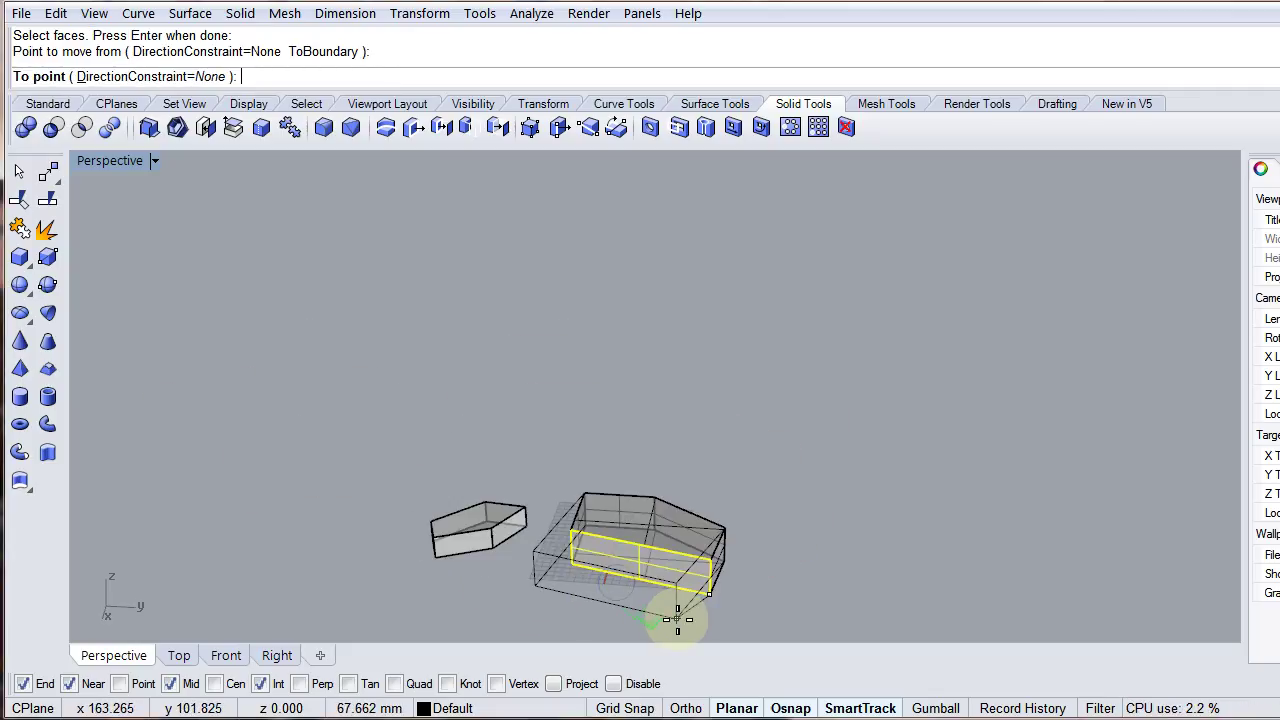
pyautogui.click(657, 606)
pyautogui.moveTo(747, 597); pyautogui.dragTo(597, 610, button='right')
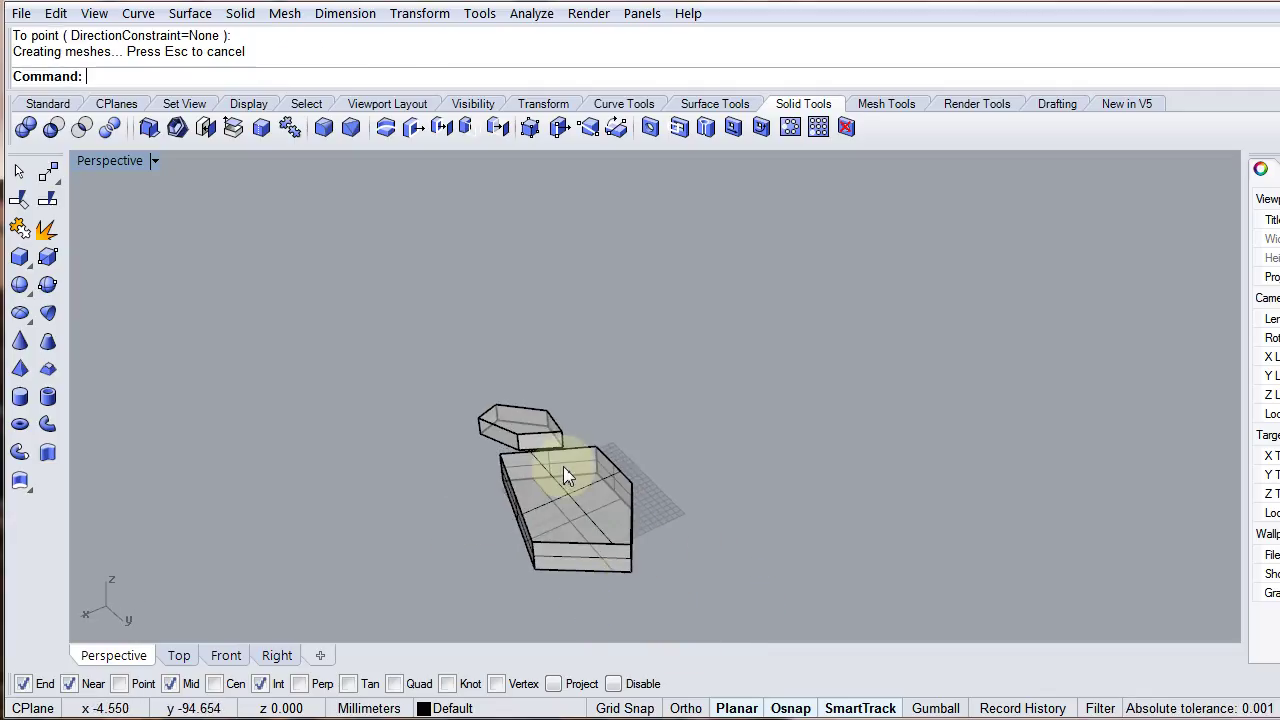
# Split the short planar end face with SplitFace along an oblique line from a point on its upper edge to its lower edge.
pyautogui.moveTo(585, 517); pyautogui.dragTo(648, 597, button='right')
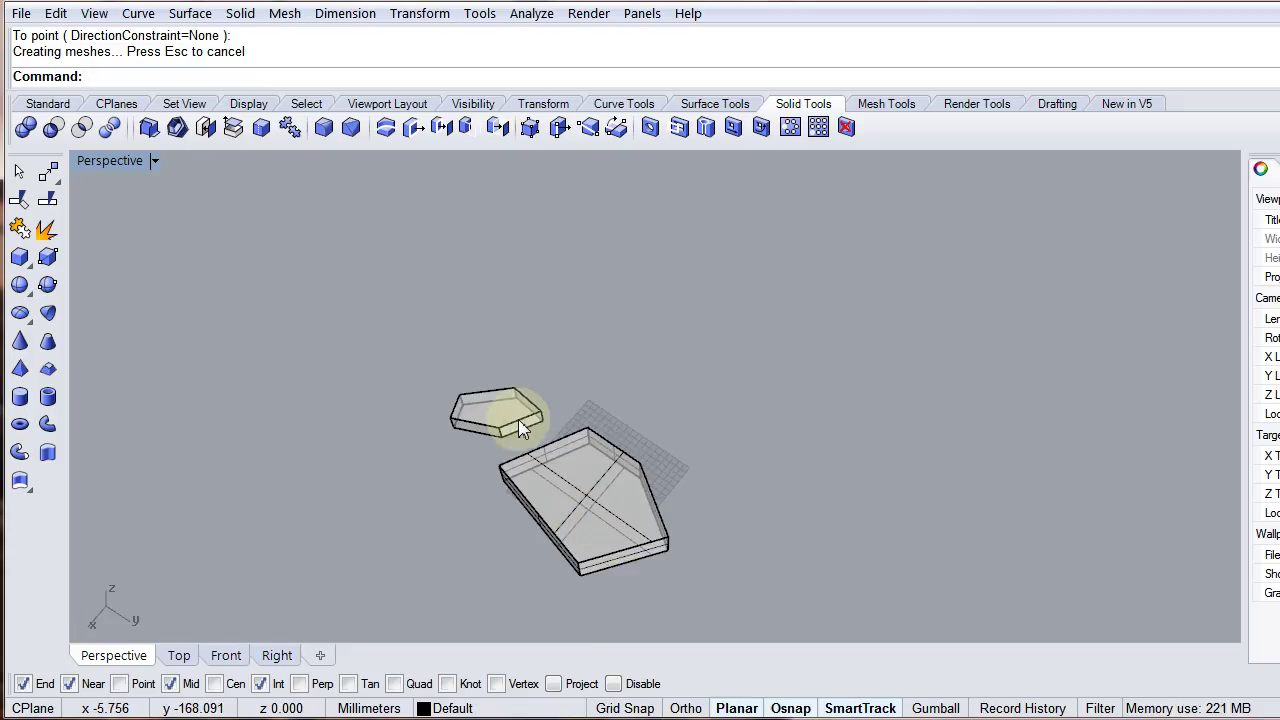
pyautogui.moveTo(586, 429); pyautogui.dragTo(737, 314, button='right')
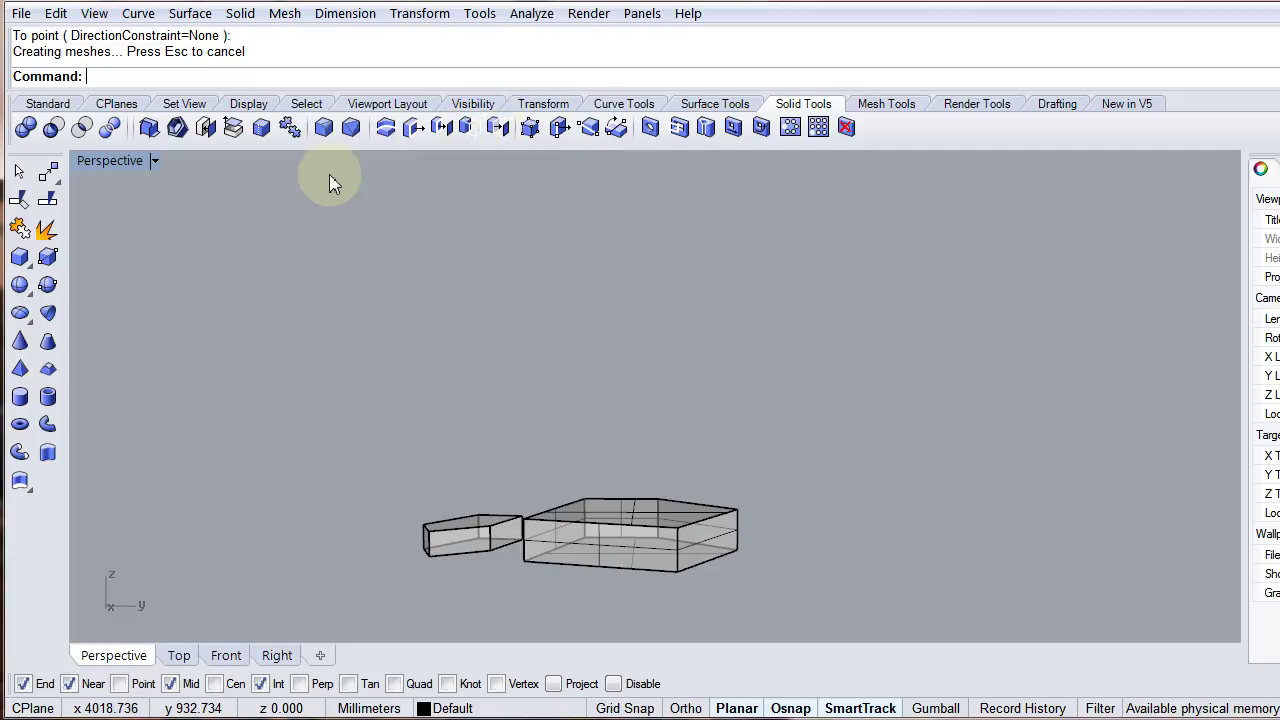
pyautogui.moveTo(683, 379); pyautogui.dragTo(607, 503, button='right')
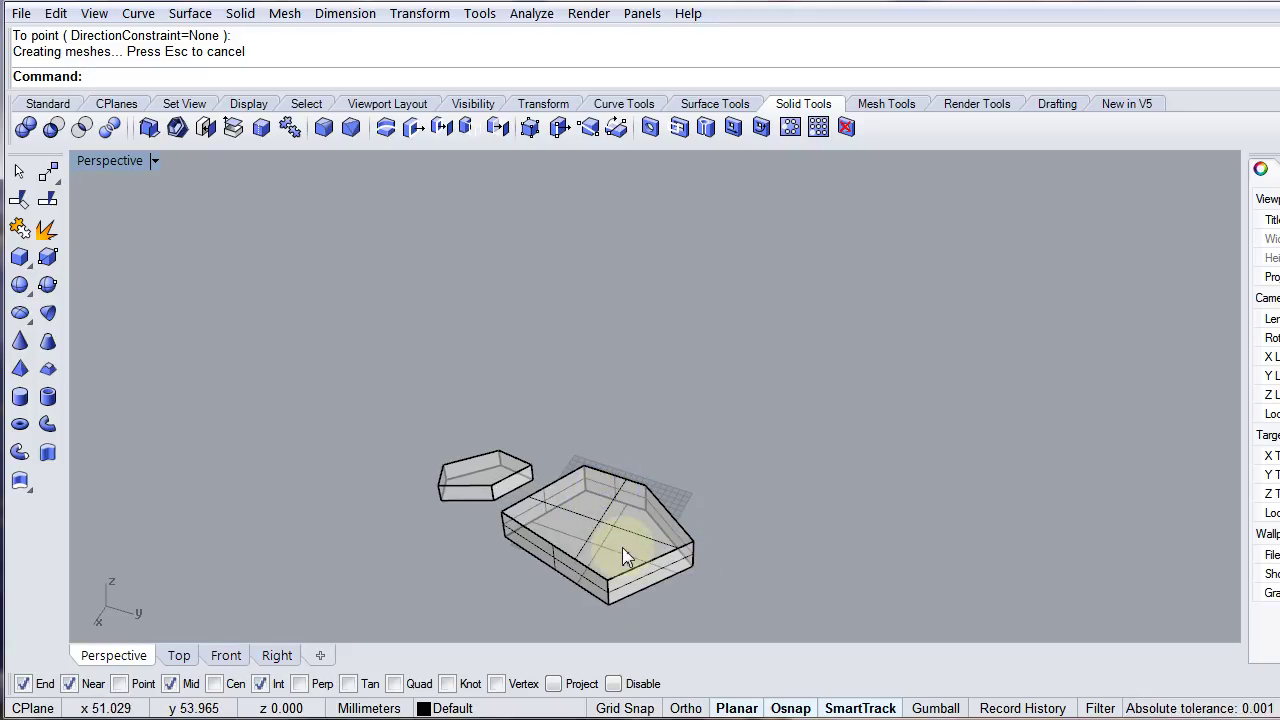
pyautogui.click(592, 128)
pyautogui.scroll(3, 663, 586)
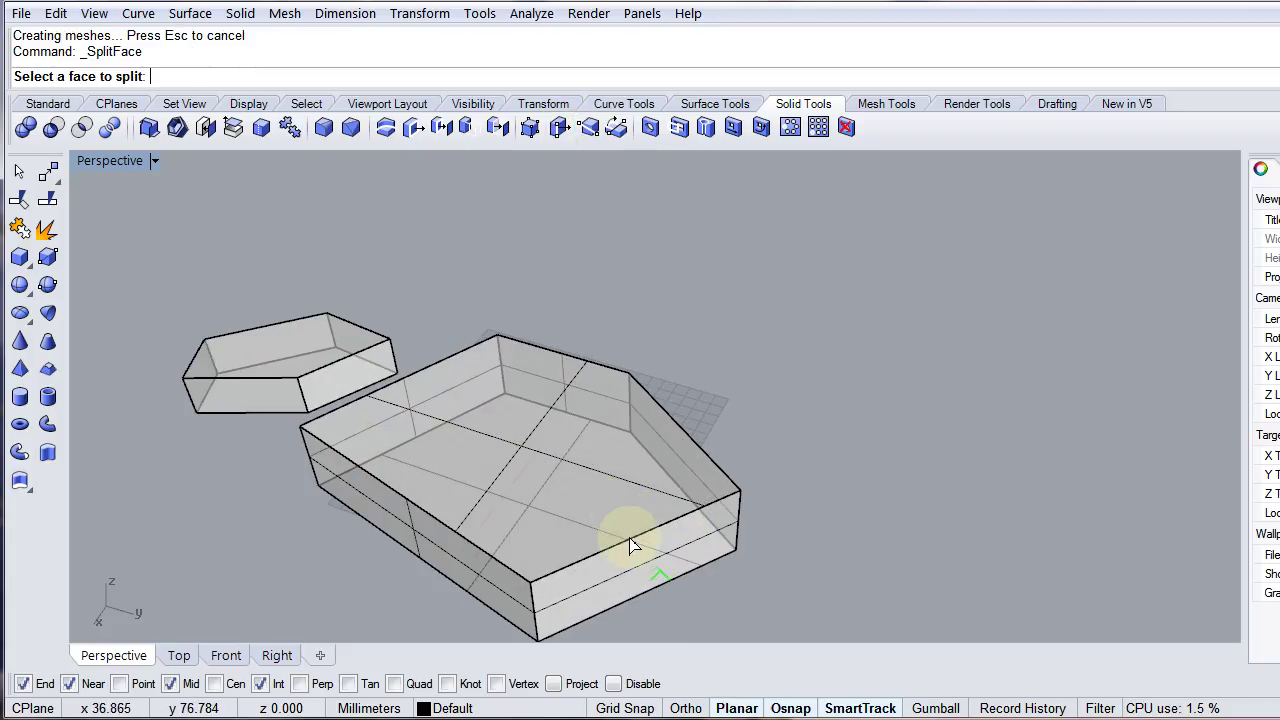
pyautogui.click(640, 565)
pyautogui.press('Return')
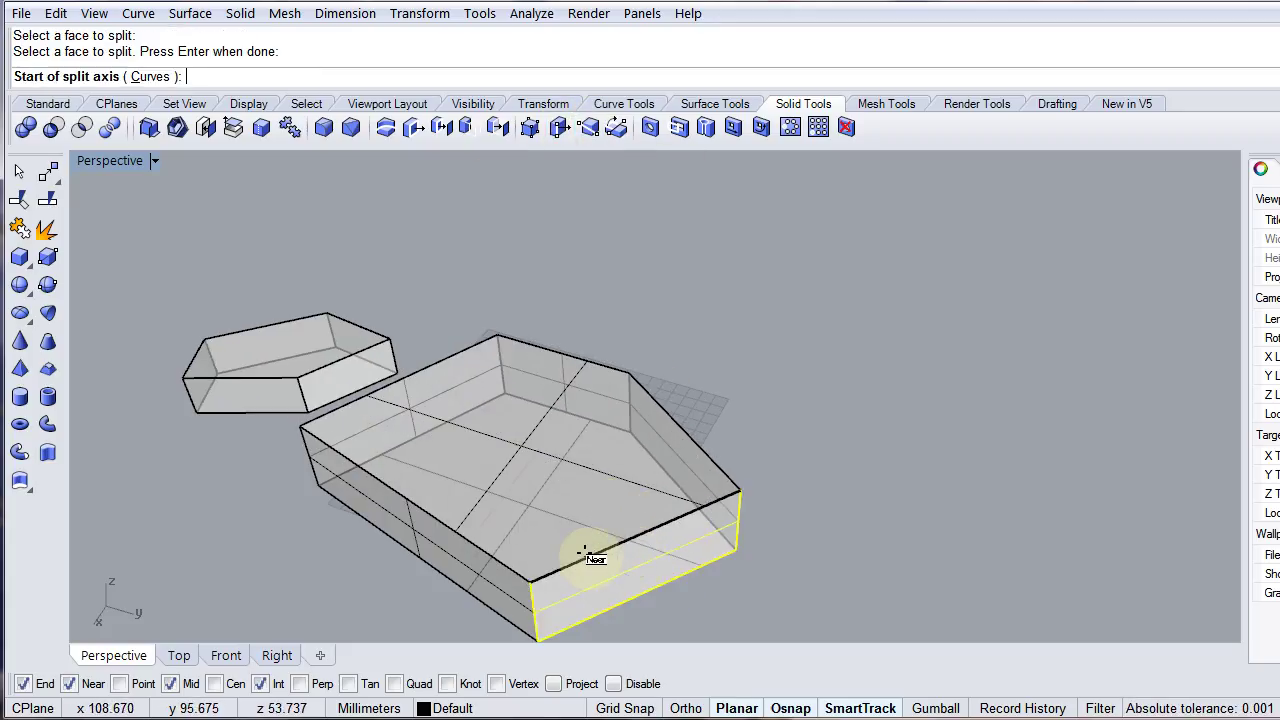
pyautogui.click(587, 555)
pyautogui.click(674, 577)
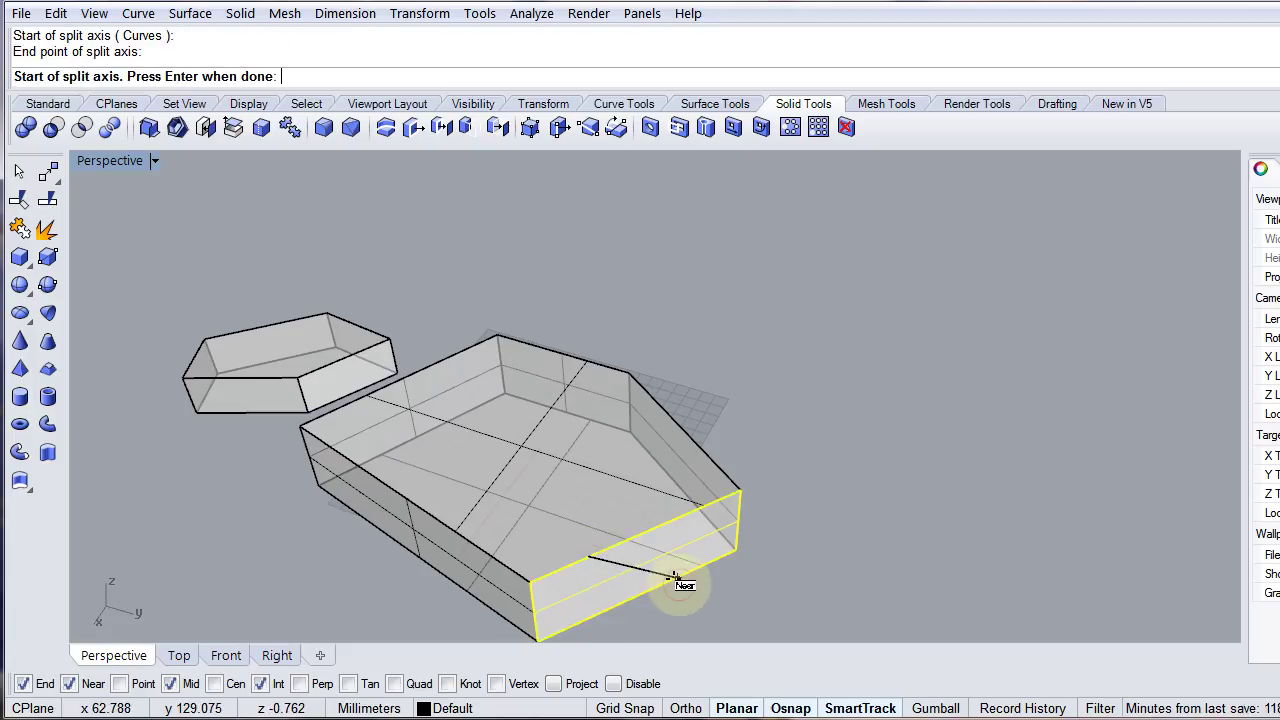
pyautogui.press('Return')
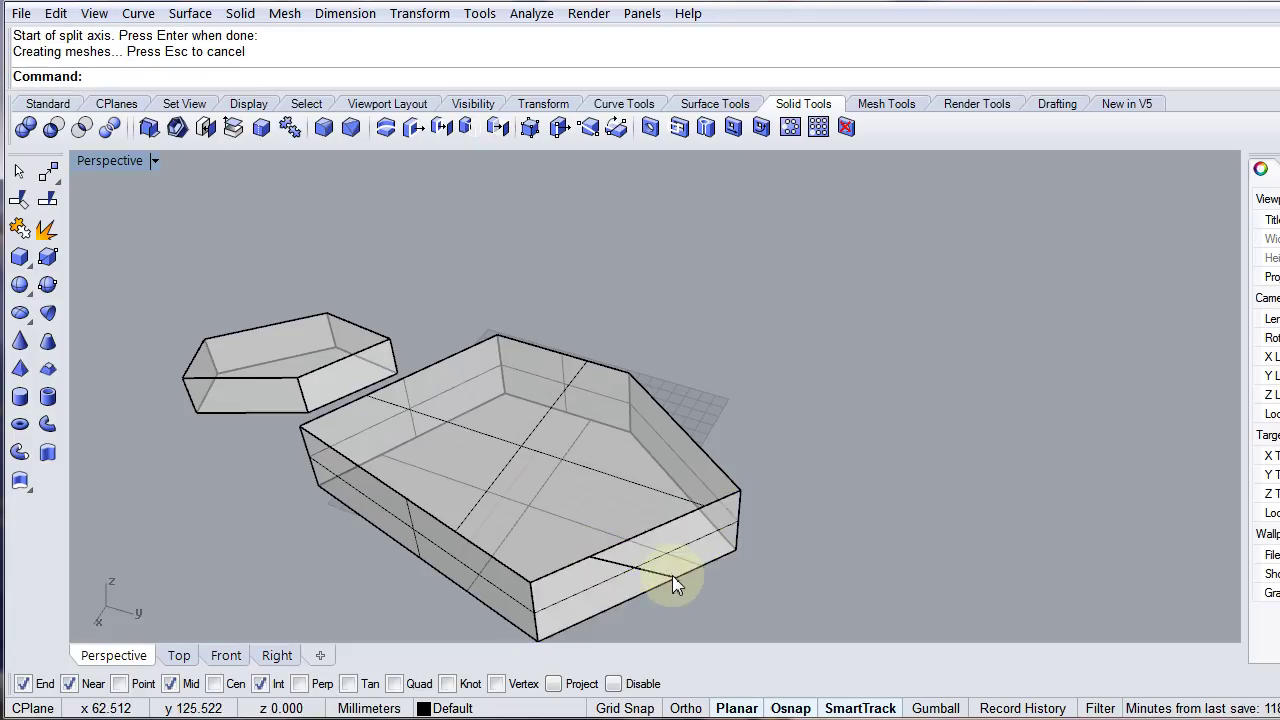
pyautogui.click(676, 578)
pyautogui.click(788, 460)
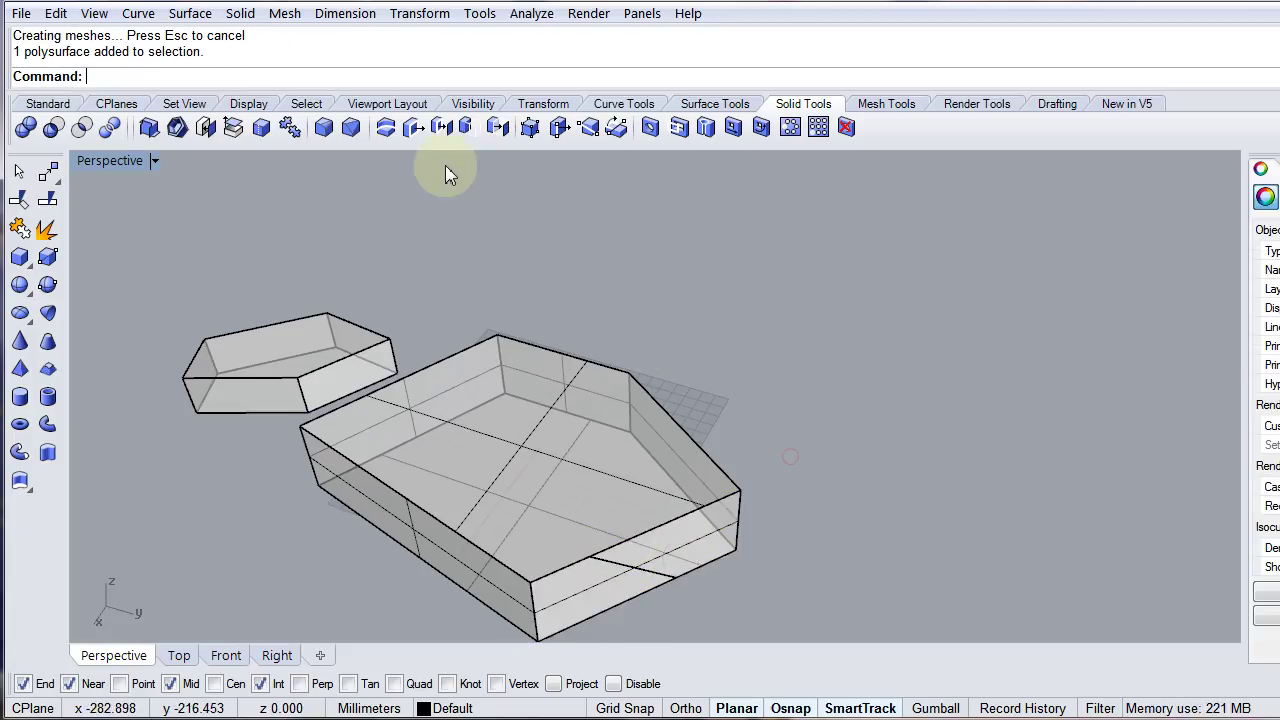
# Move one half of the obliquely split end face freely outward from the split line's lower end with MoveFace, direction constraint None.
pyautogui.click(413, 129)
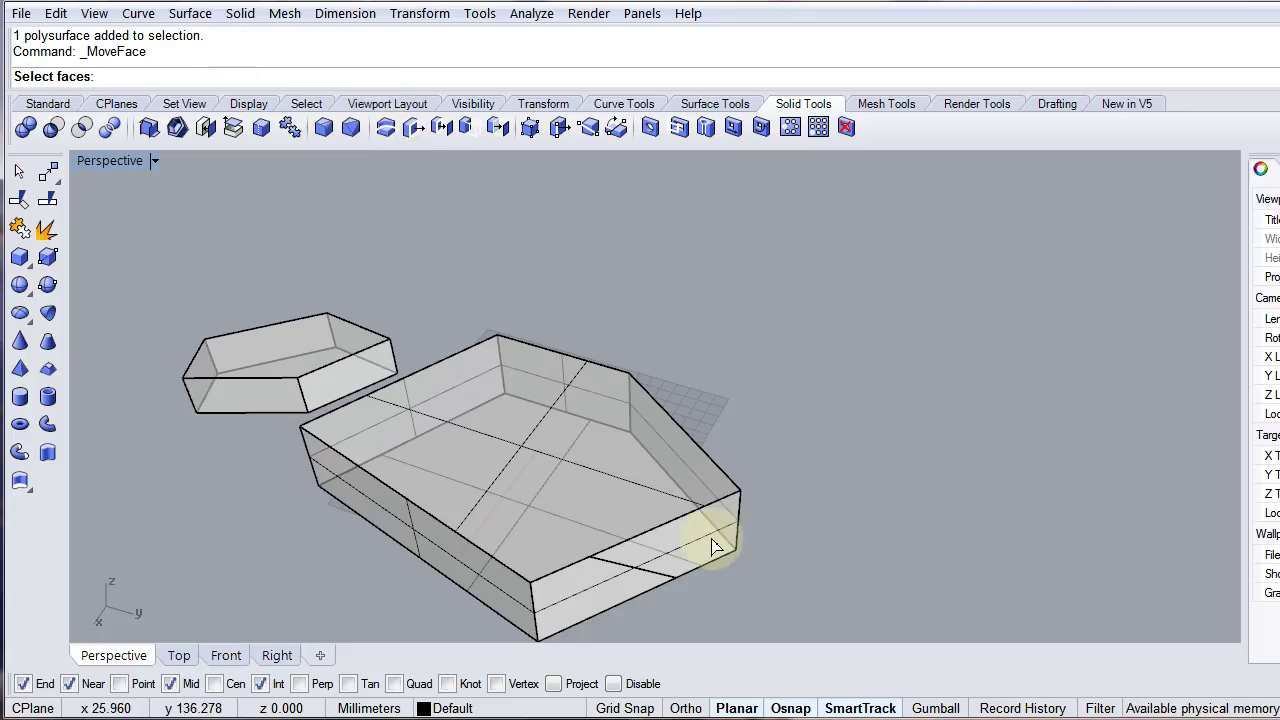
pyautogui.click(715, 546)
pyautogui.press('Return')
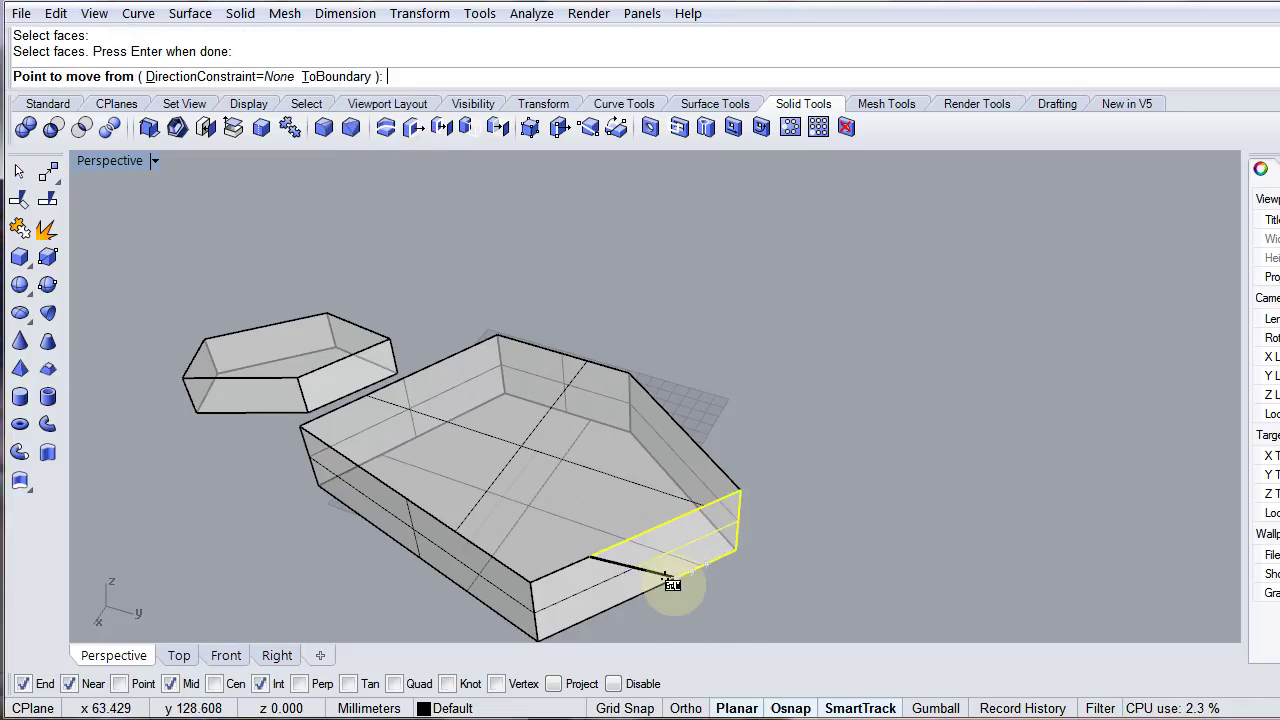
pyautogui.click(672, 584)
pyautogui.click(794, 622)
pyautogui.moveTo(794, 622); pyautogui.dragTo(540, 587, button='right')
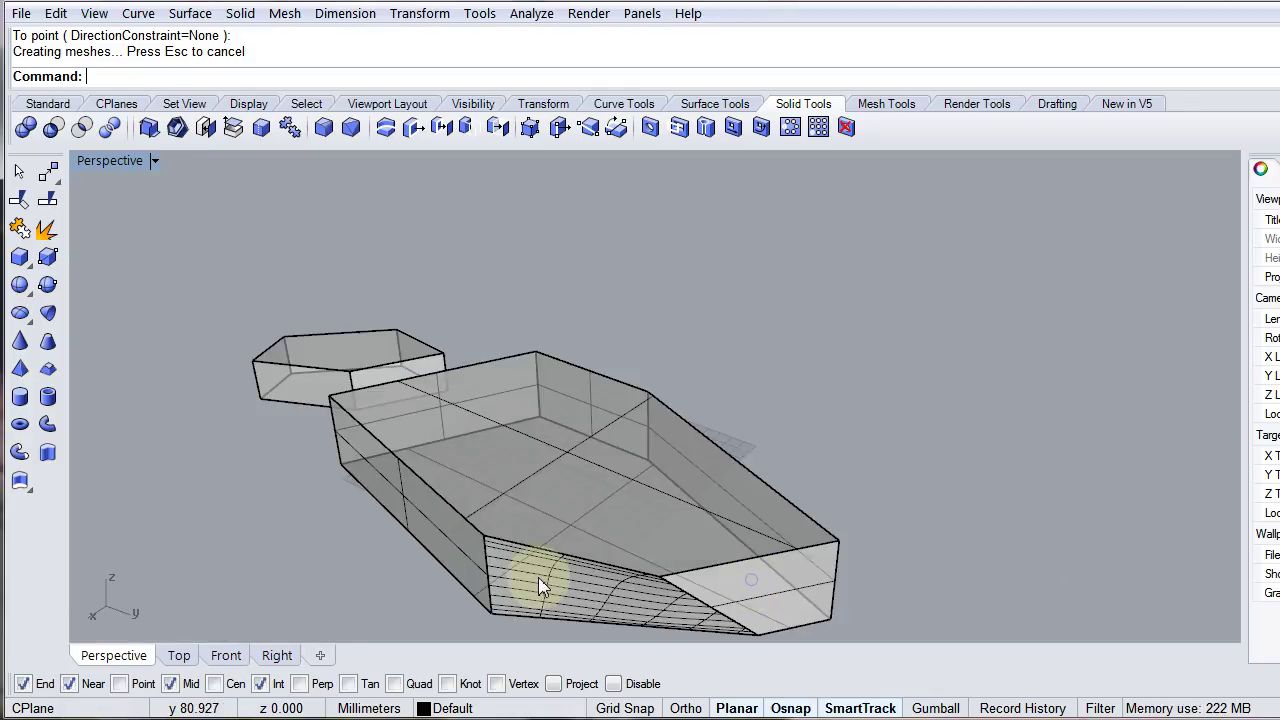
pyautogui.moveTo(686, 600); pyautogui.dragTo(766, 514, button='right')
pyautogui.moveTo(720, 571); pyautogui.dragTo(551, 429, button='right')
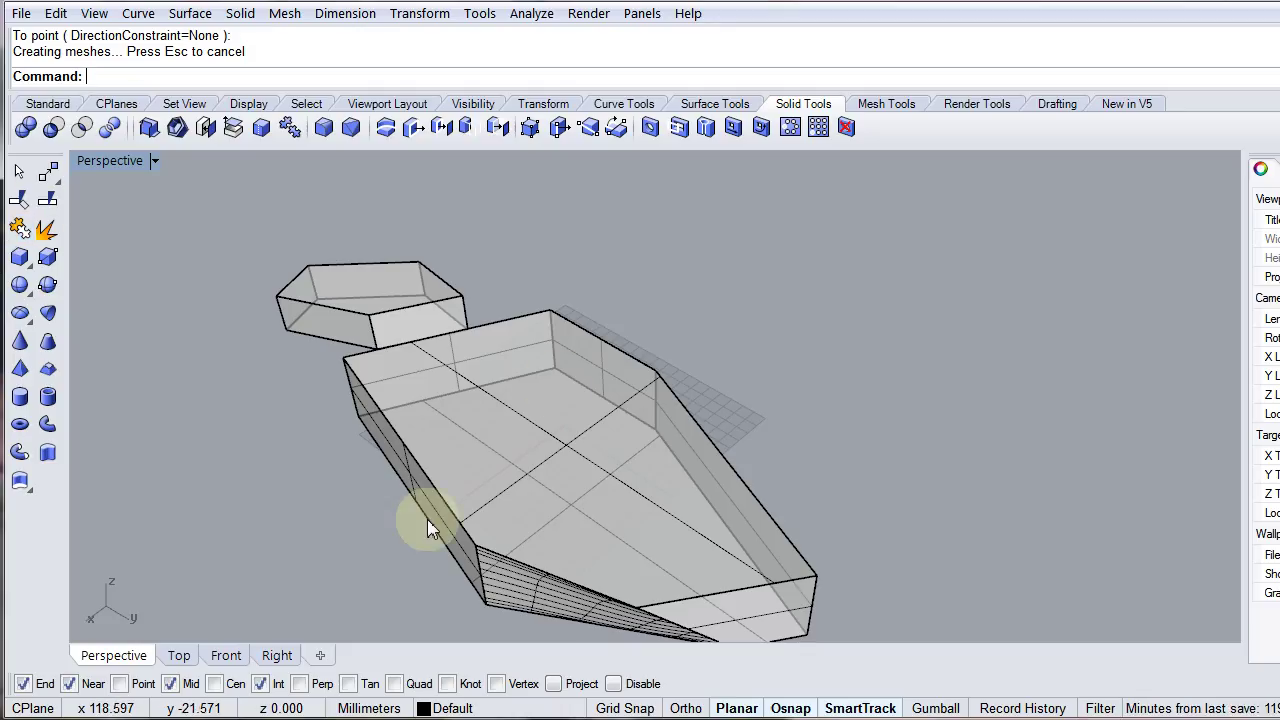
# Draw a closed degree 3 control-point curve around the middle of the large solid's top face, starting with a one-shot OnSrf snap.
pyautogui.click(40, 104)
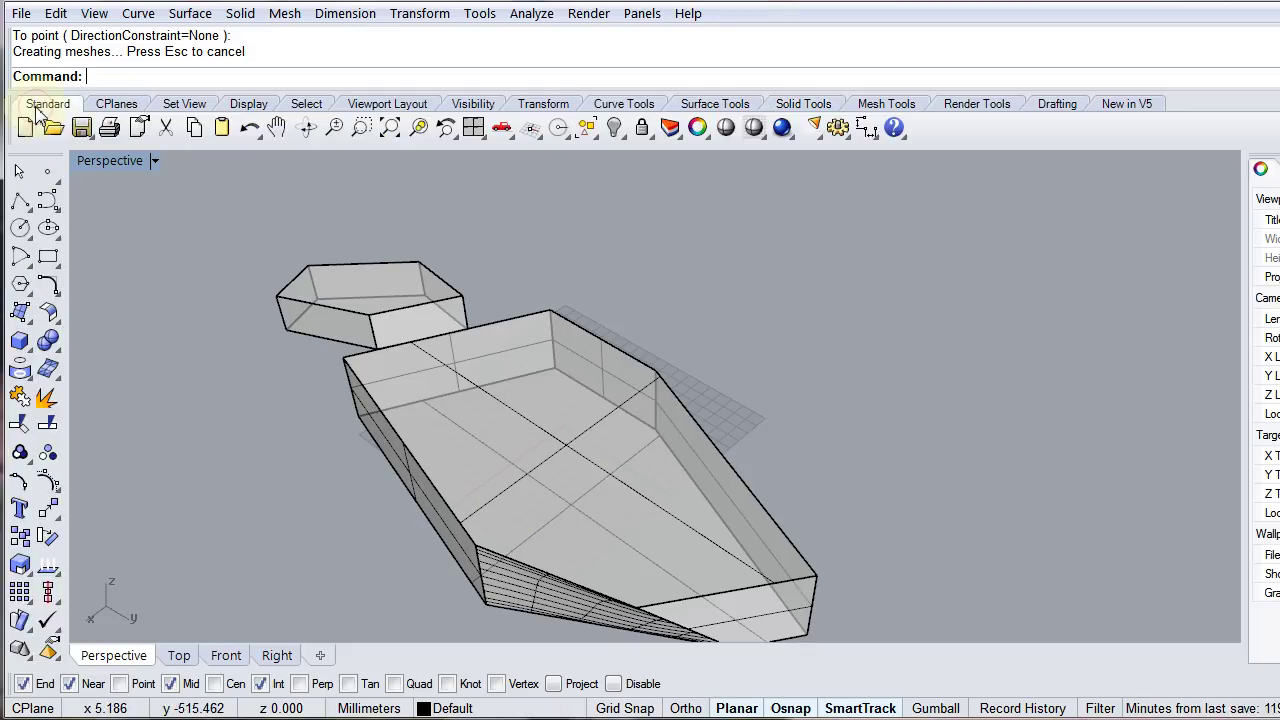
pyautogui.click(45, 202)
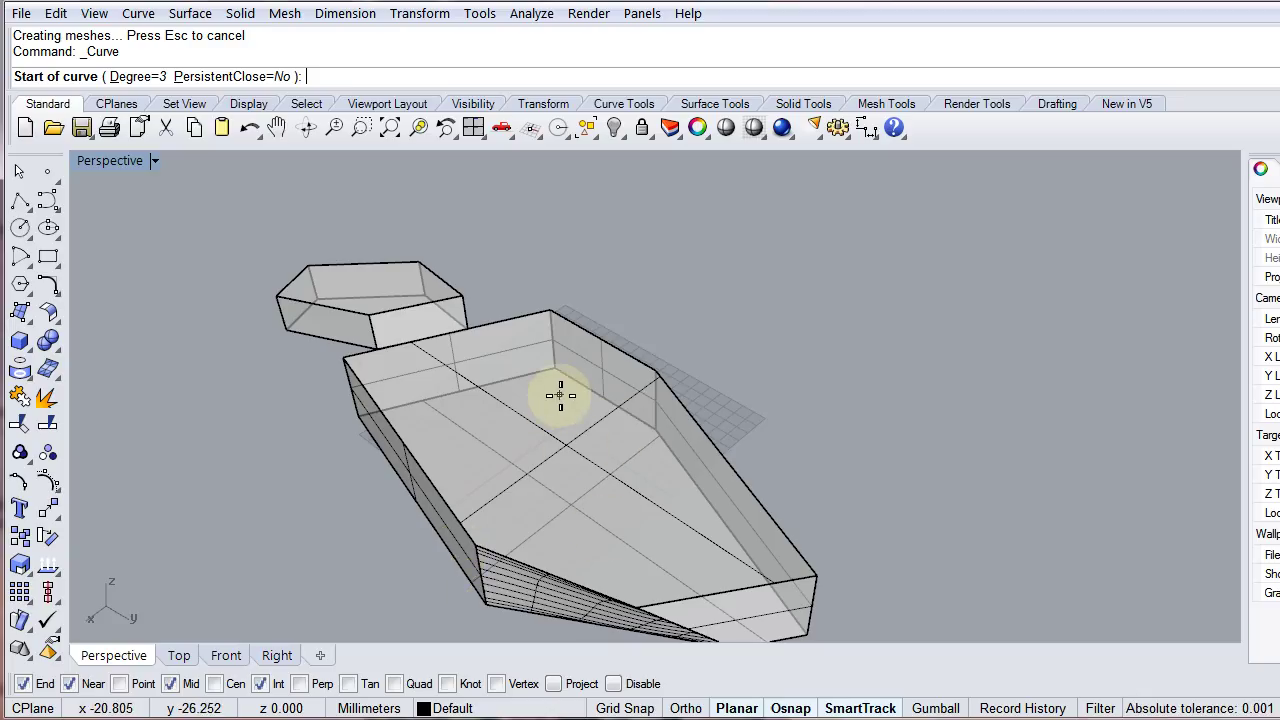
pyautogui.press('ctrl')
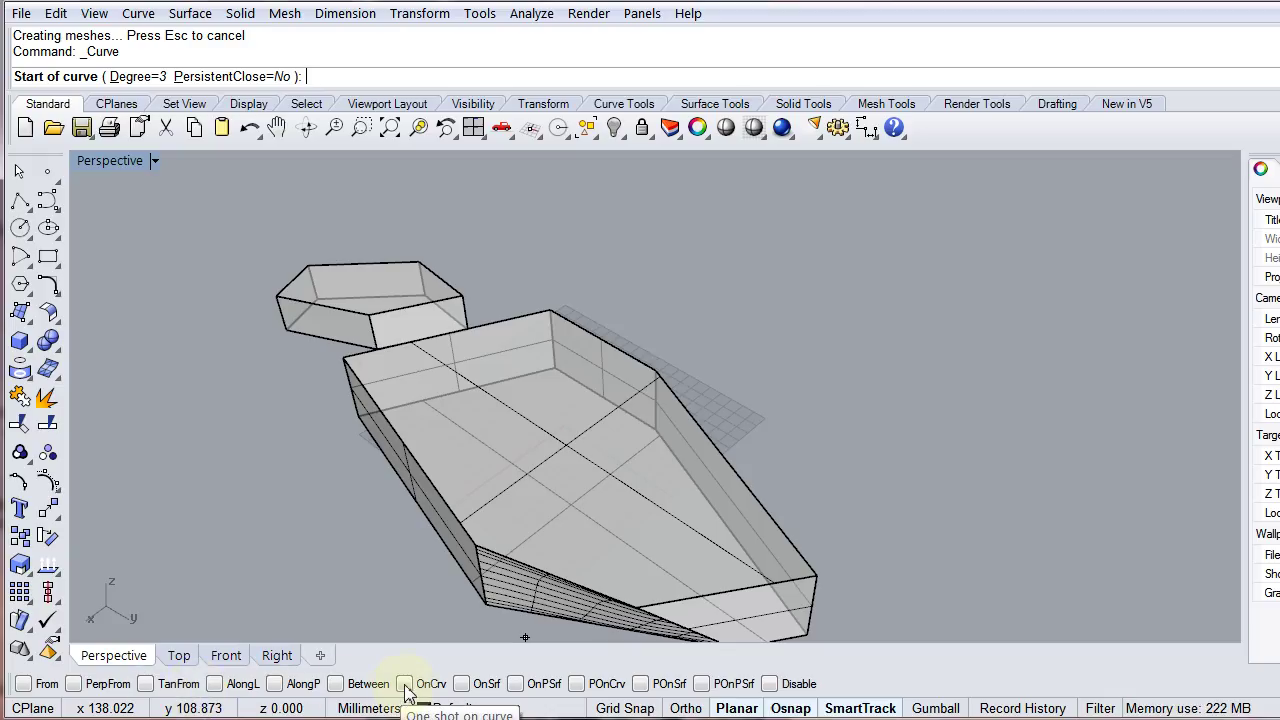
pyautogui.keyDown('ctrl'); pyautogui.click(462, 688); pyautogui.keyUp('ctrl')
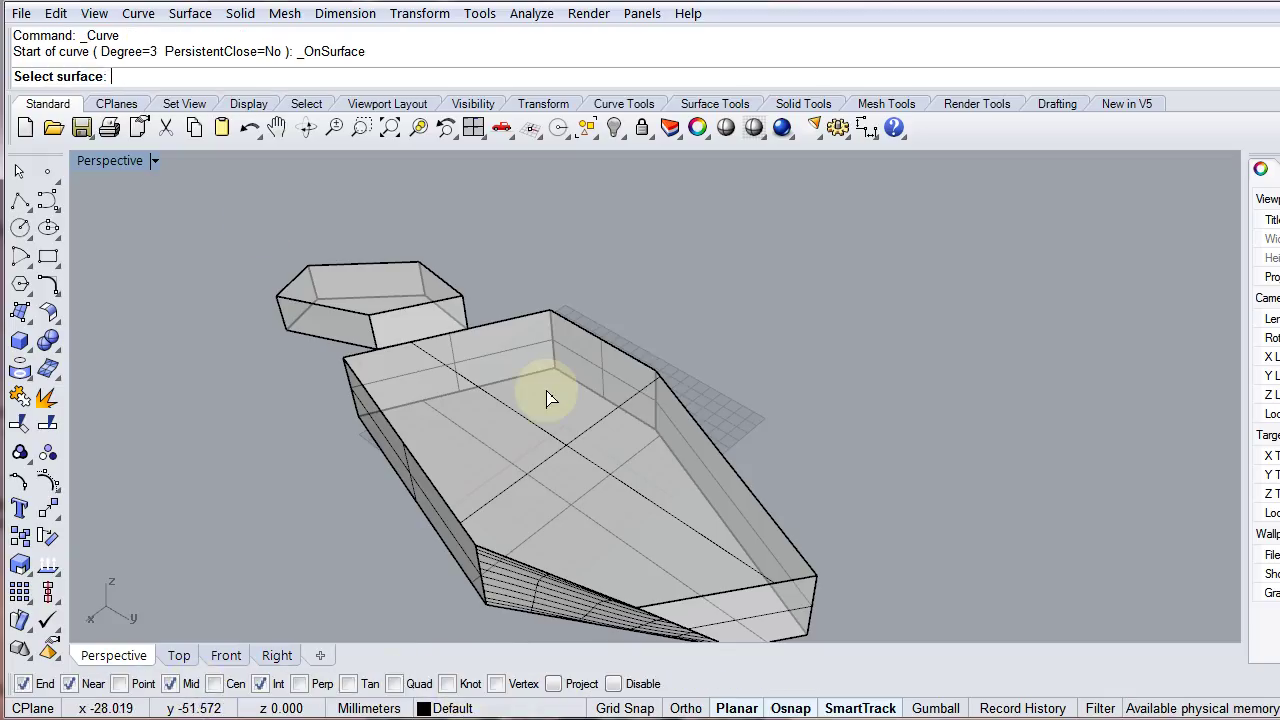
pyautogui.click(563, 438)
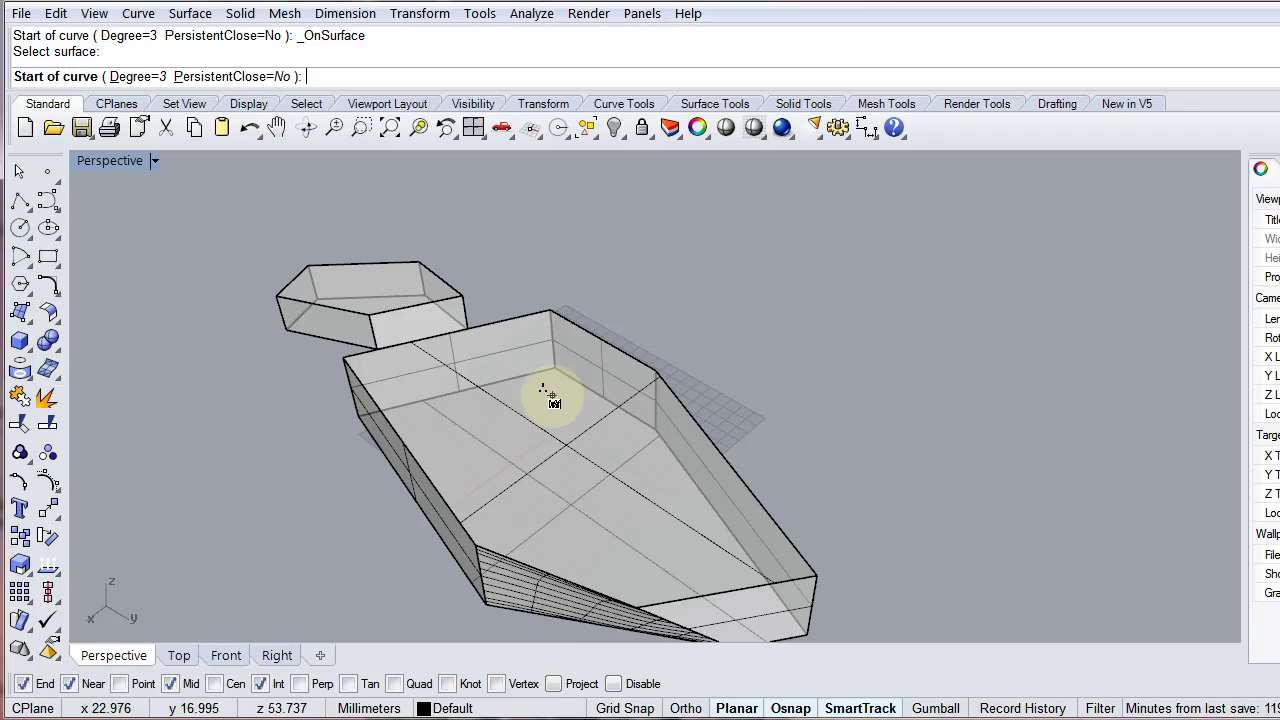
pyautogui.click(550, 398)
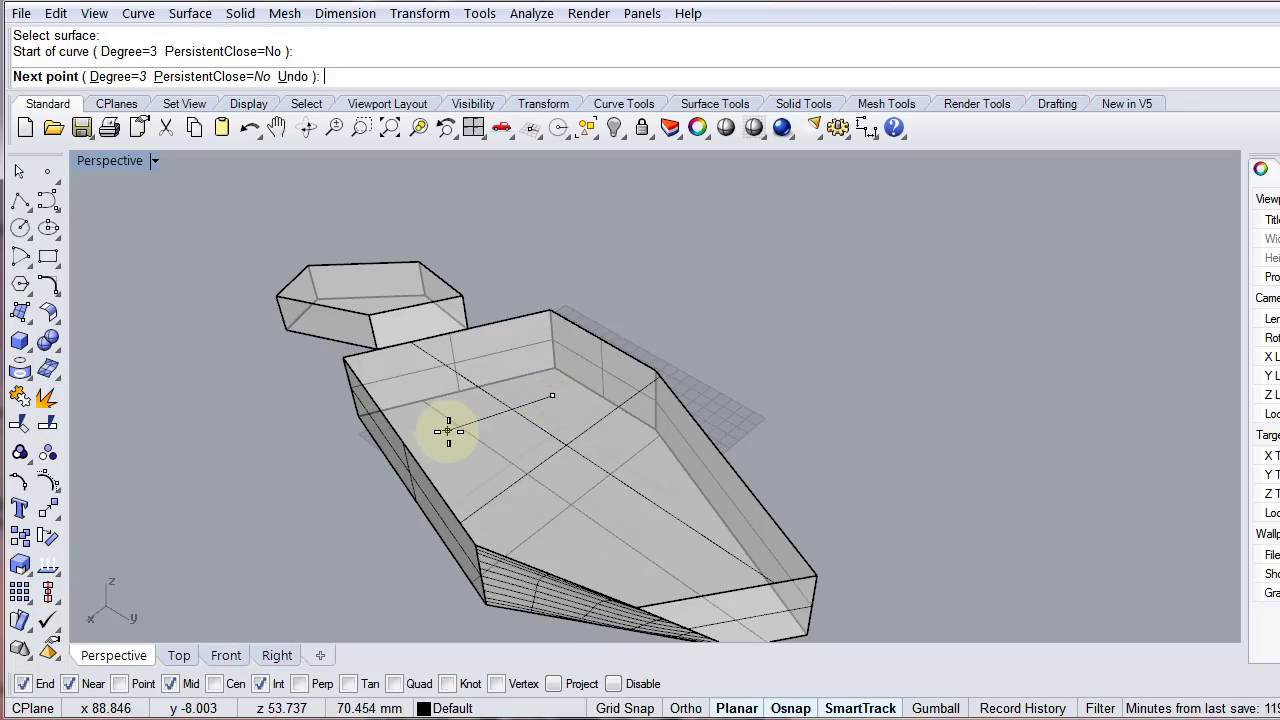
pyautogui.click(446, 435)
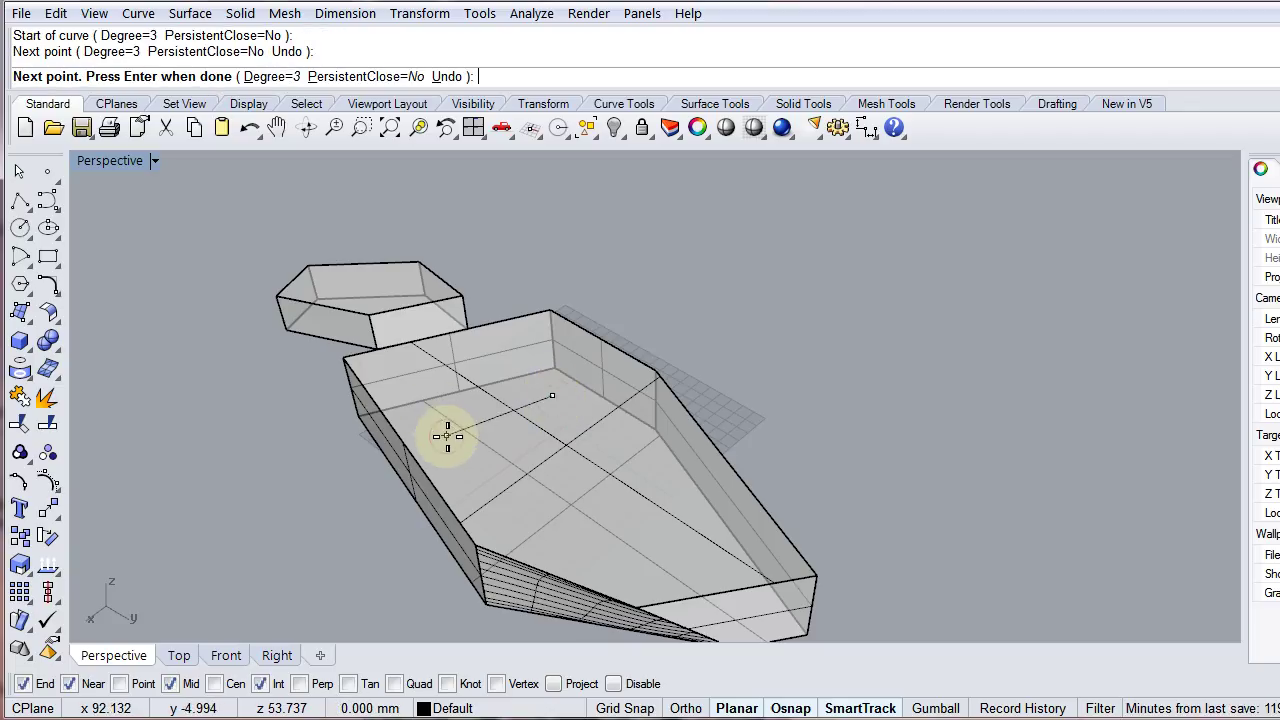
pyautogui.click(525, 522)
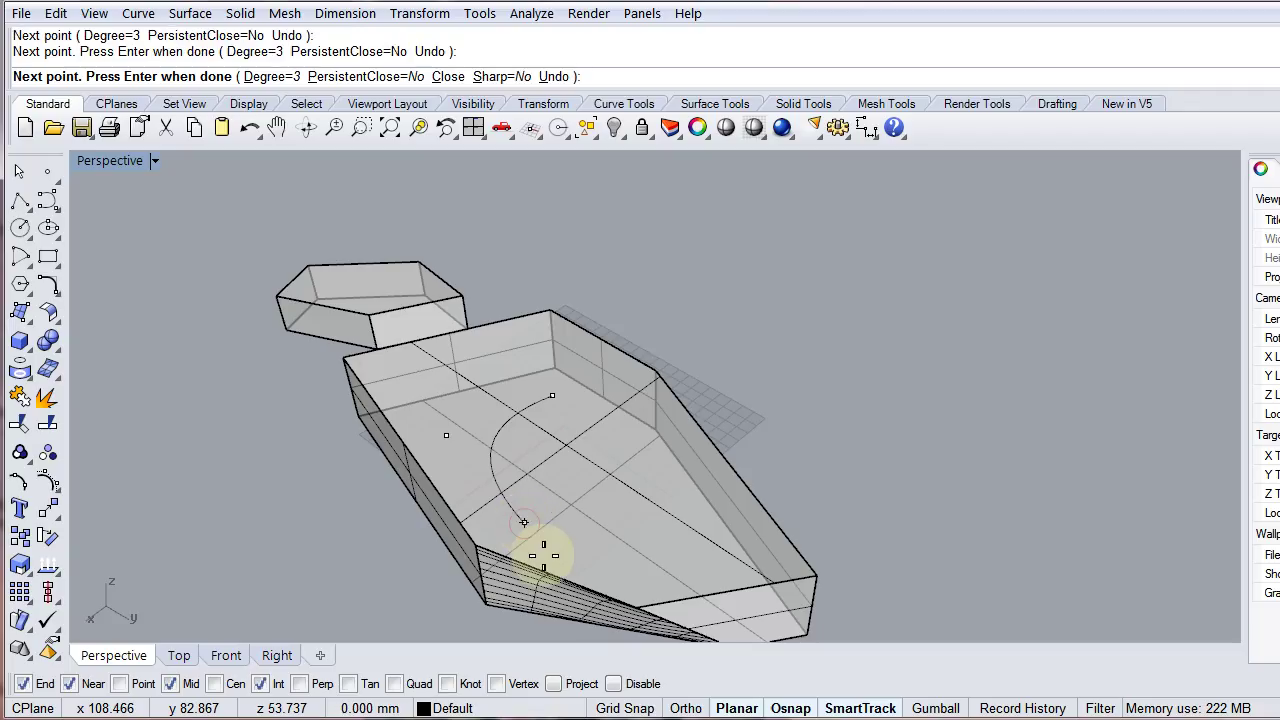
pyautogui.click(638, 529)
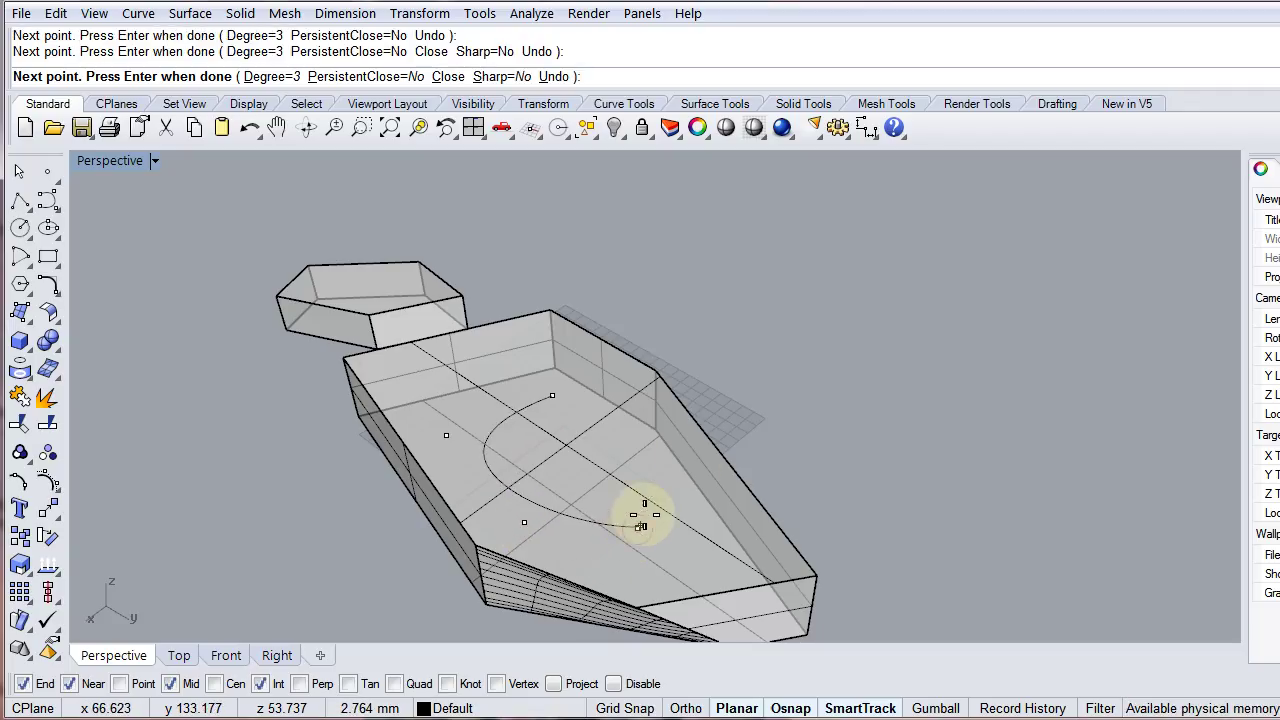
pyautogui.click(678, 459)
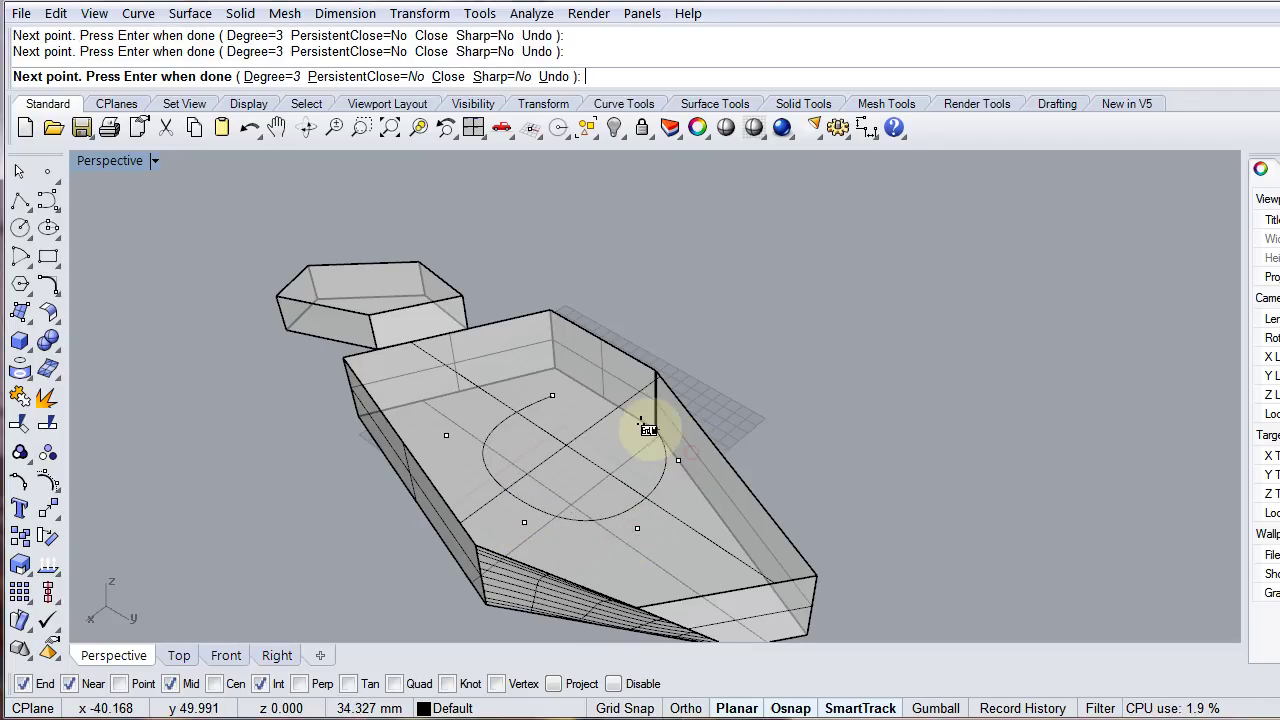
pyautogui.click(545, 393)
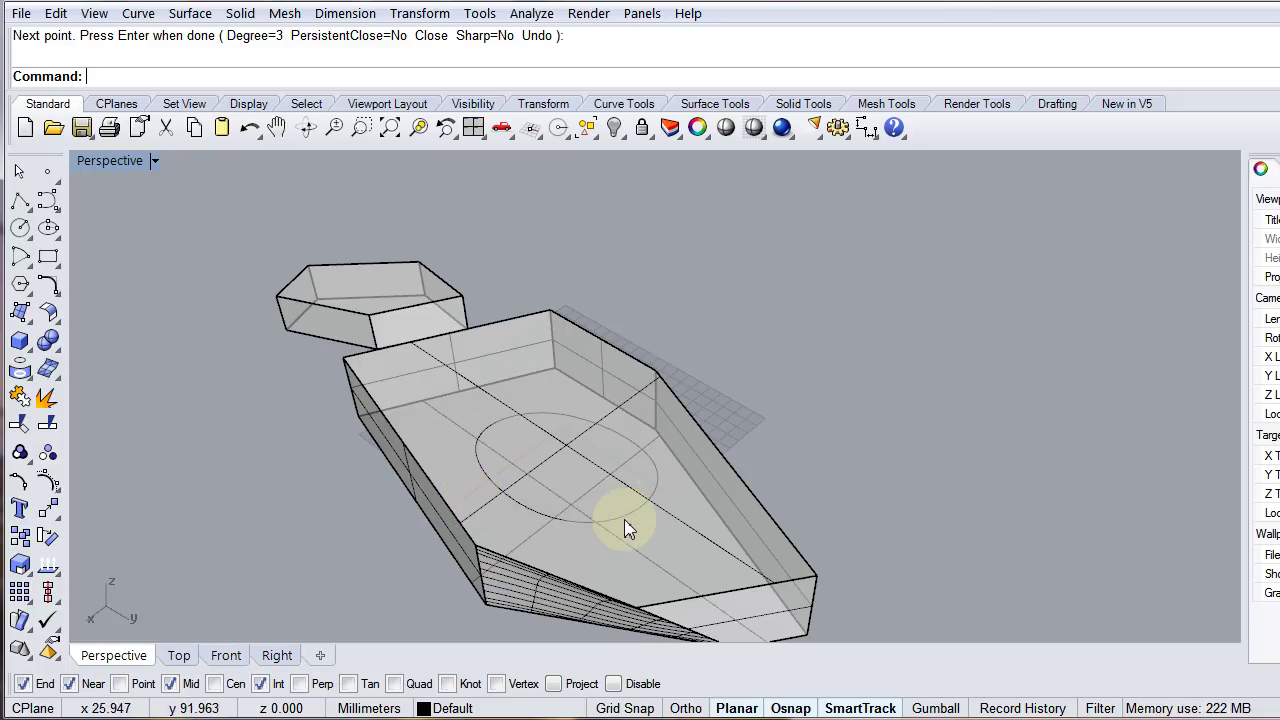
pyautogui.moveTo(598, 538); pyautogui.dragTo(700, 591, button='right')
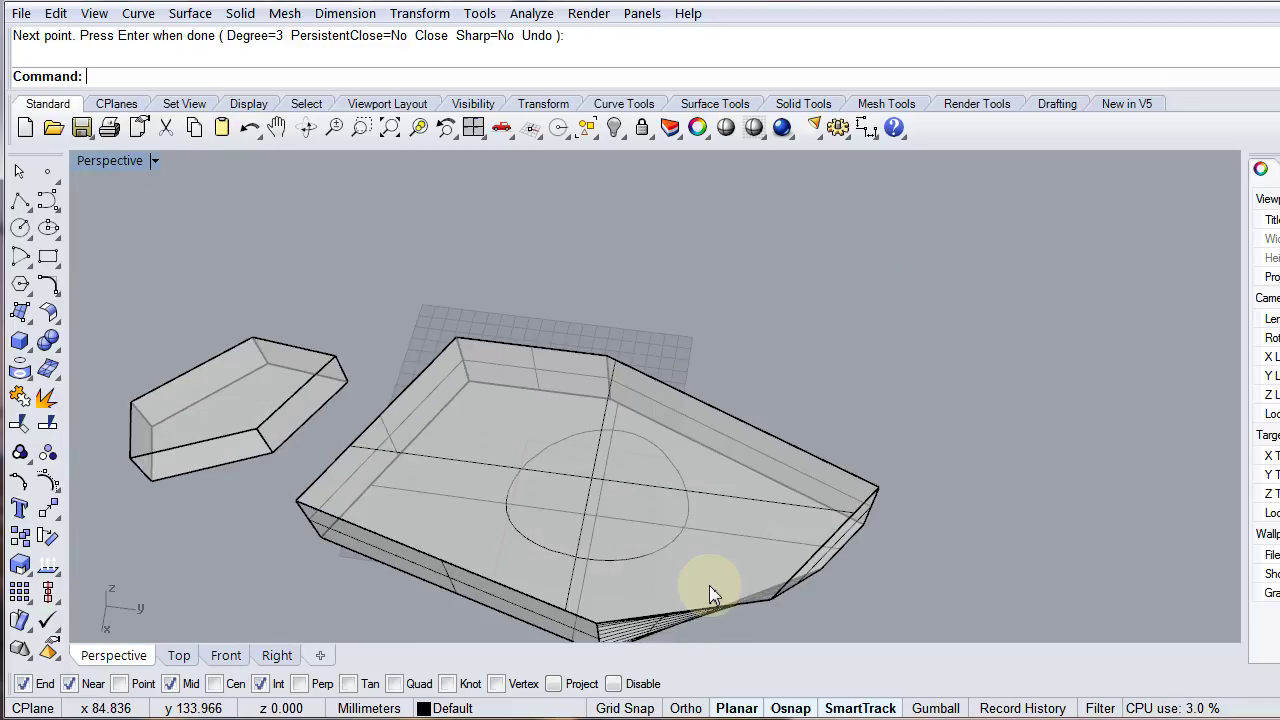
pyautogui.moveTo(658, 441); pyautogui.dragTo(768, 360, button='right')
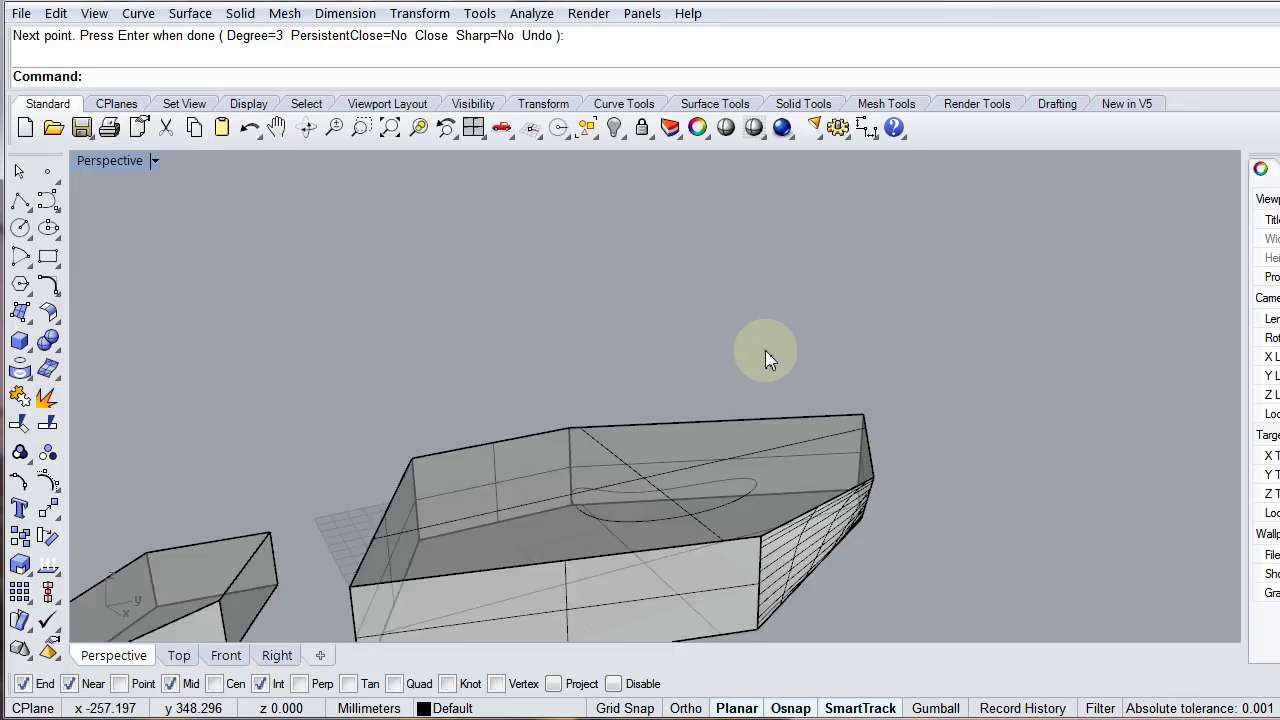
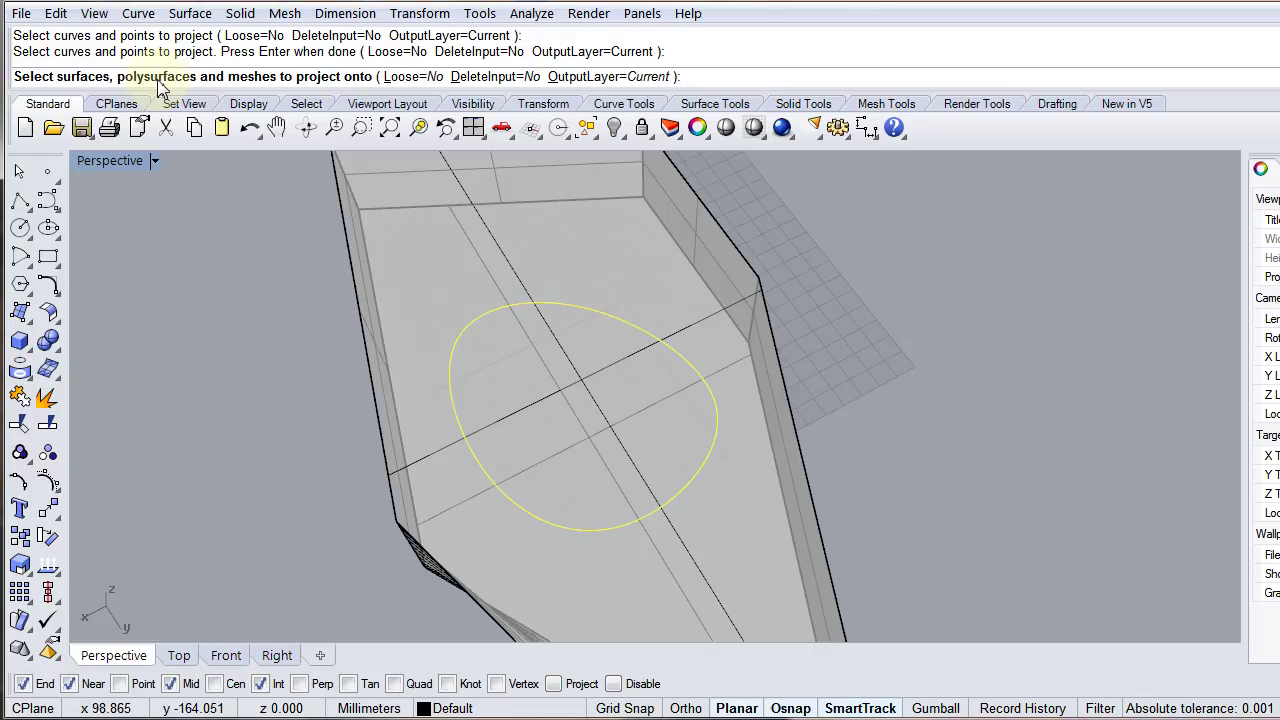
pyautogui.click(500, 255)
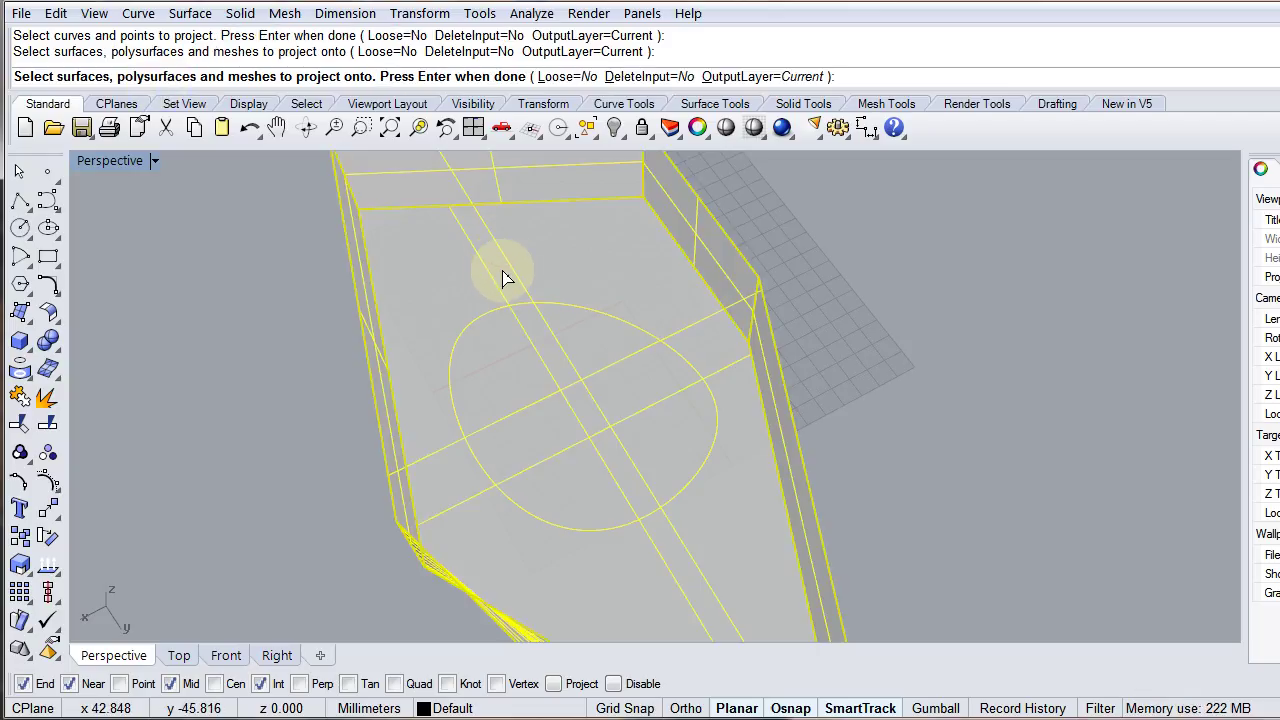
pyautogui.moveTo(505, 298); pyautogui.dragTo(666, 214, button='right')
pyautogui.press('Return')
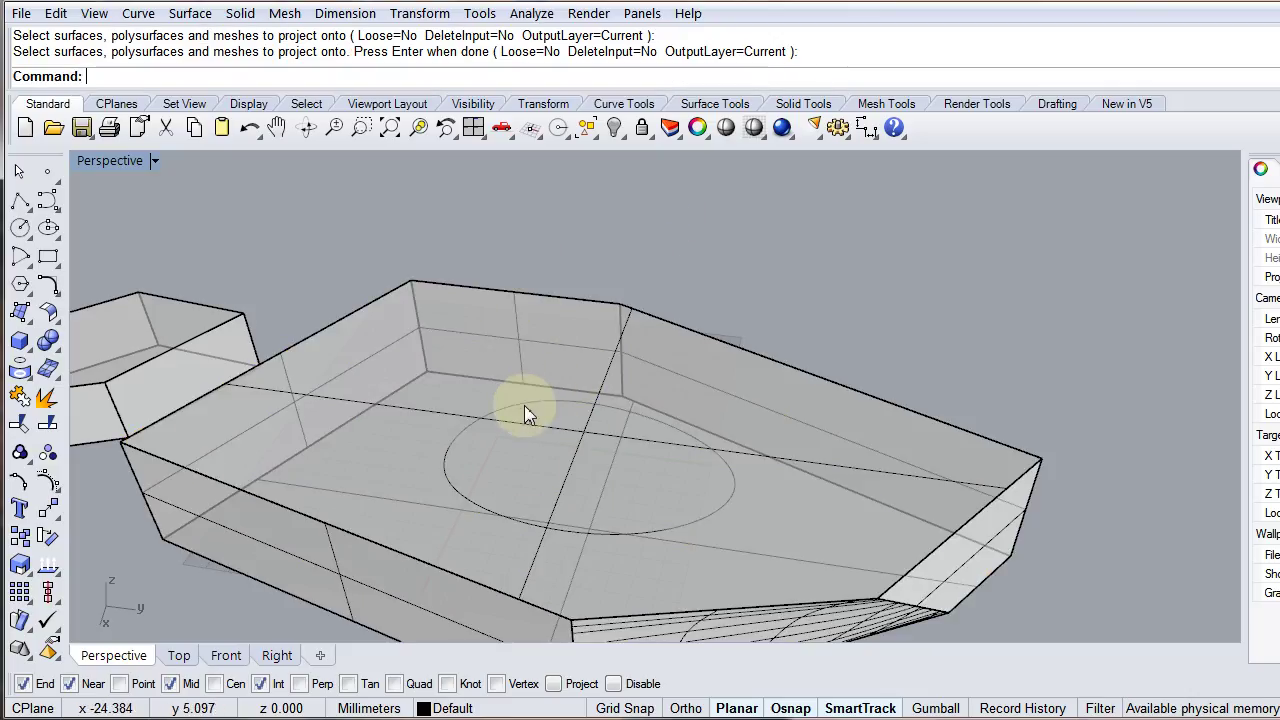
# Project the closed curve onto the large solid with DeleteInput=No, and clear the selection.
pyautogui.rightClick(560, 245)
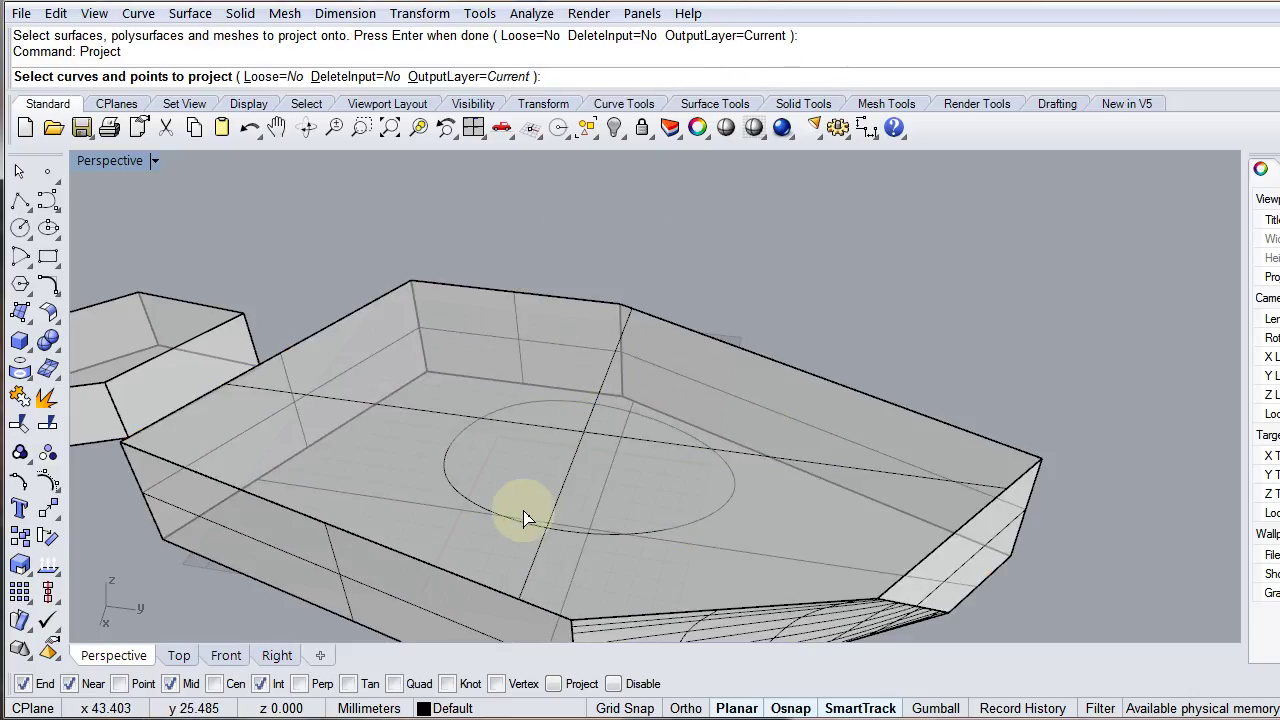
pyautogui.click(478, 508)
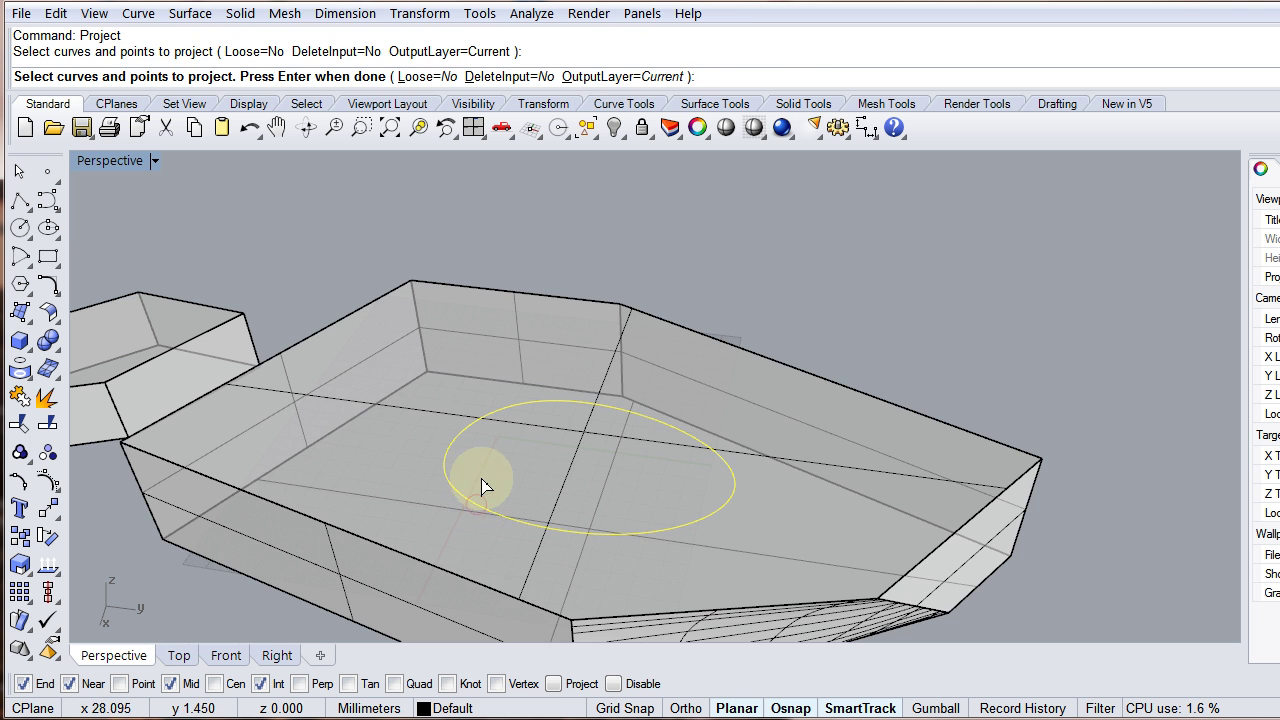
pyautogui.rightClick(482, 486)
pyautogui.click(440, 420)
pyautogui.rightClick(441, 421)
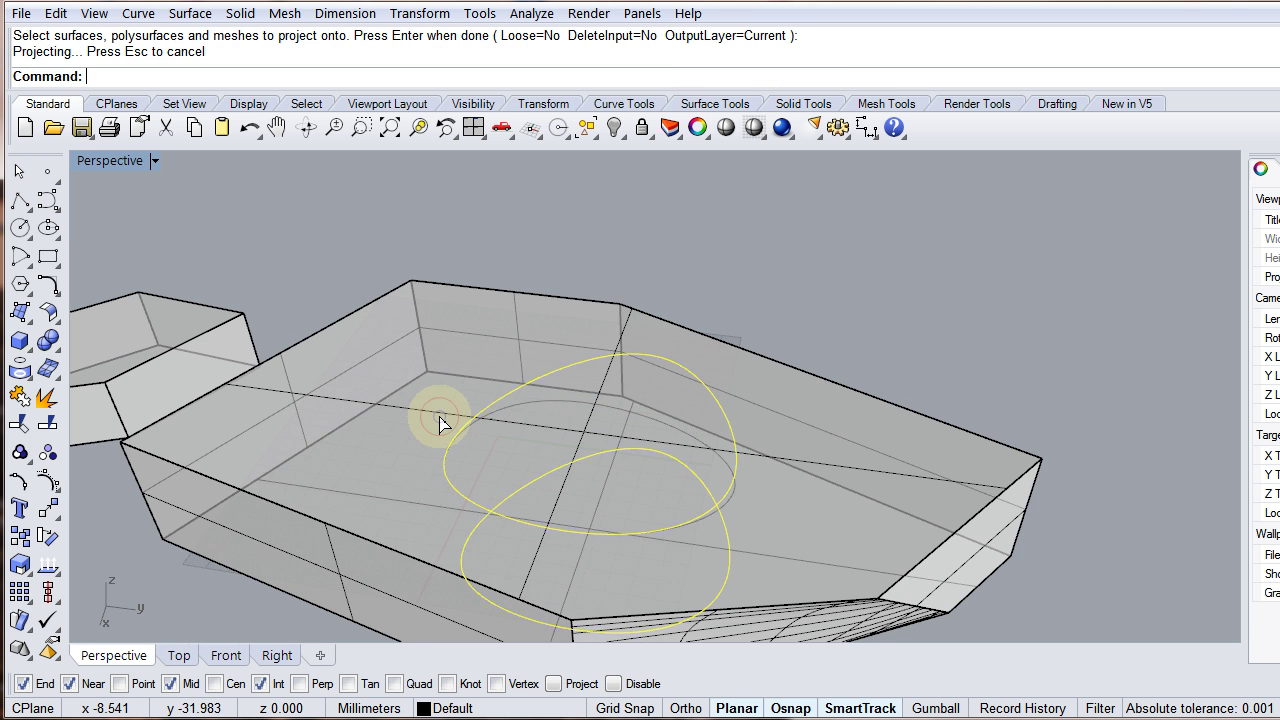
pyautogui.moveTo(480, 566); pyautogui.dragTo(413, 570, button='right')
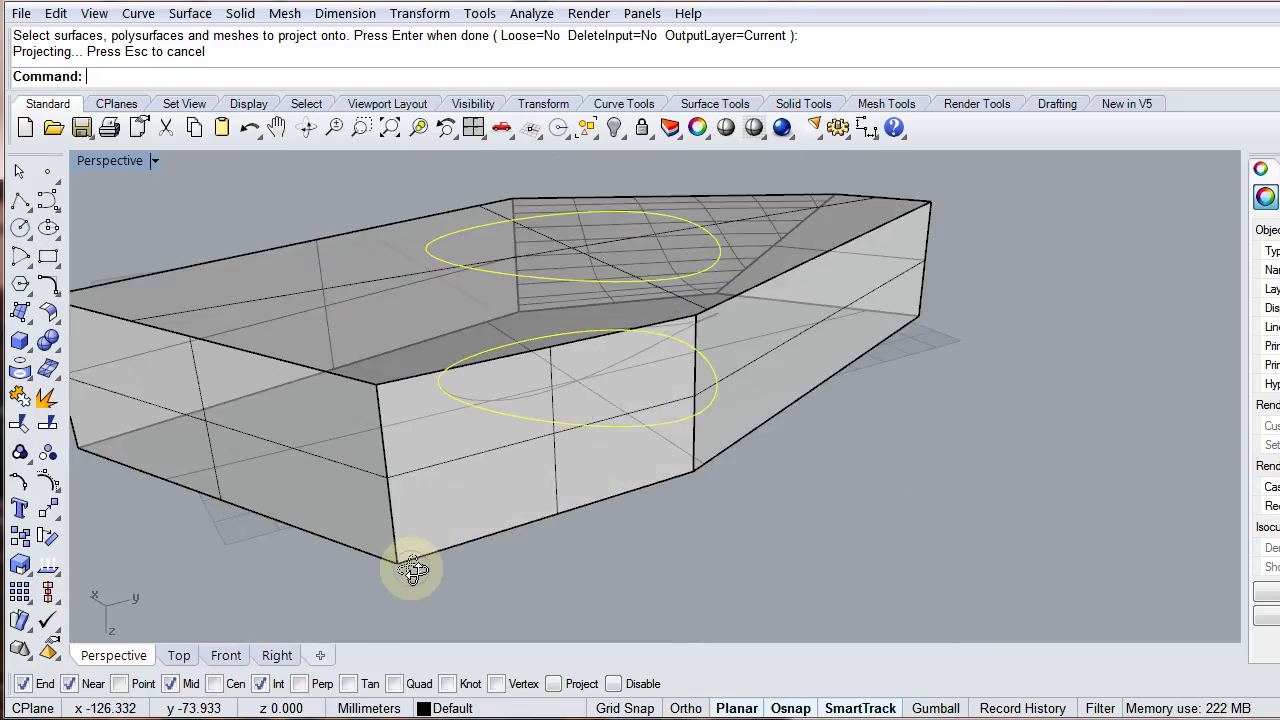
pyautogui.press('Escape')
# Delete the original closed curve and its projection on the top face, and undo the deletion.
pyautogui.moveTo(518, 422); pyautogui.dragTo(478, 468, button='right')
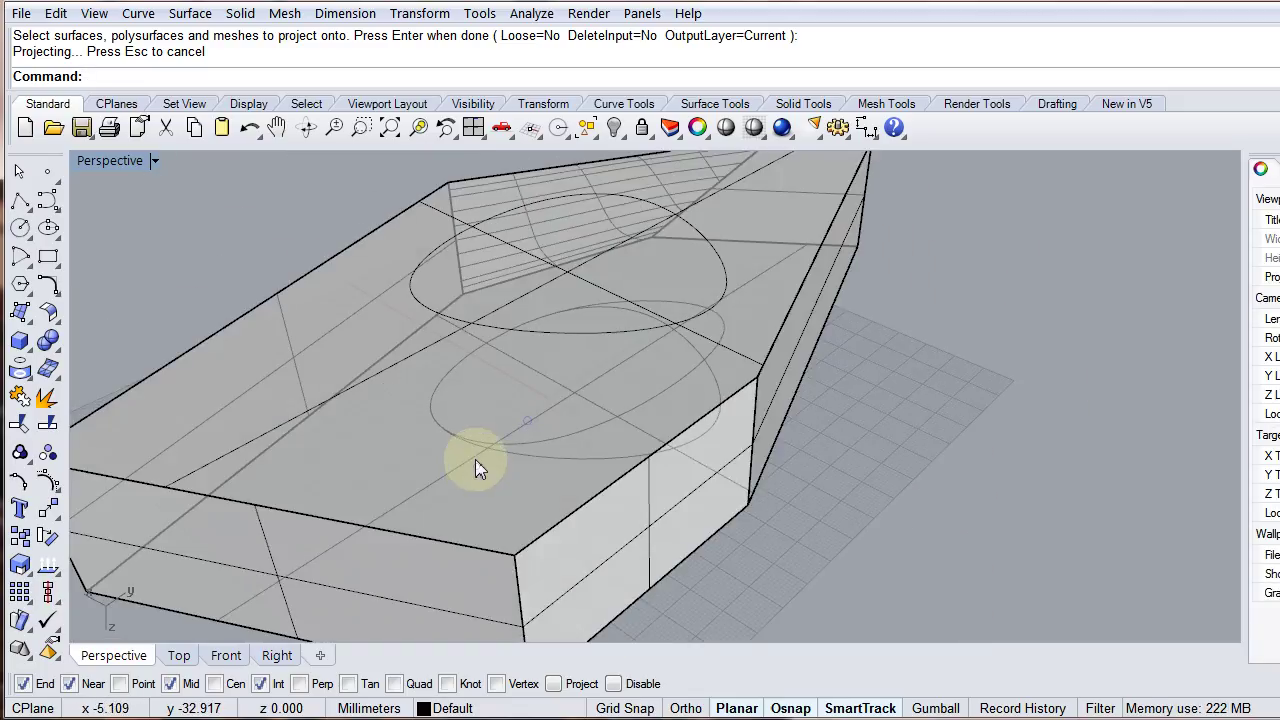
pyautogui.click(474, 451)
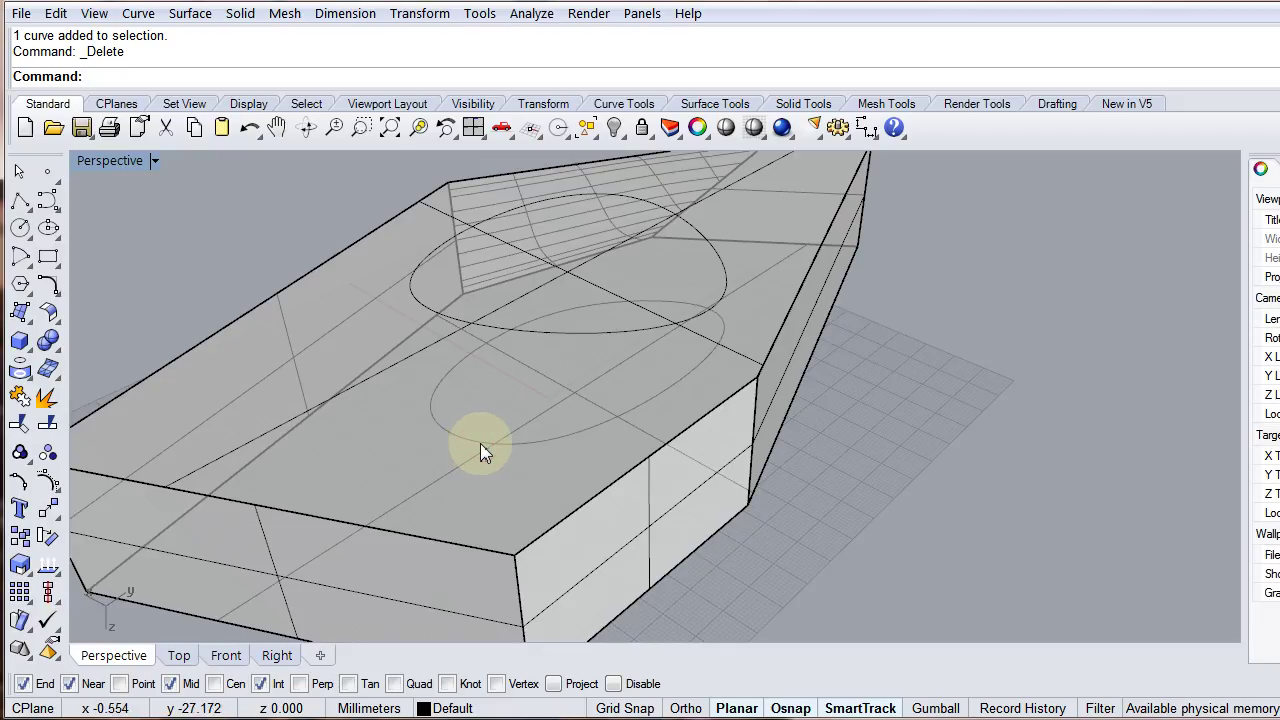
pyautogui.click(475, 443)
pyautogui.press('Delete')
pyautogui.moveTo(486, 431); pyautogui.dragTo(490, 345, button='right')
pyautogui.hotkey('ctrl', 'z')
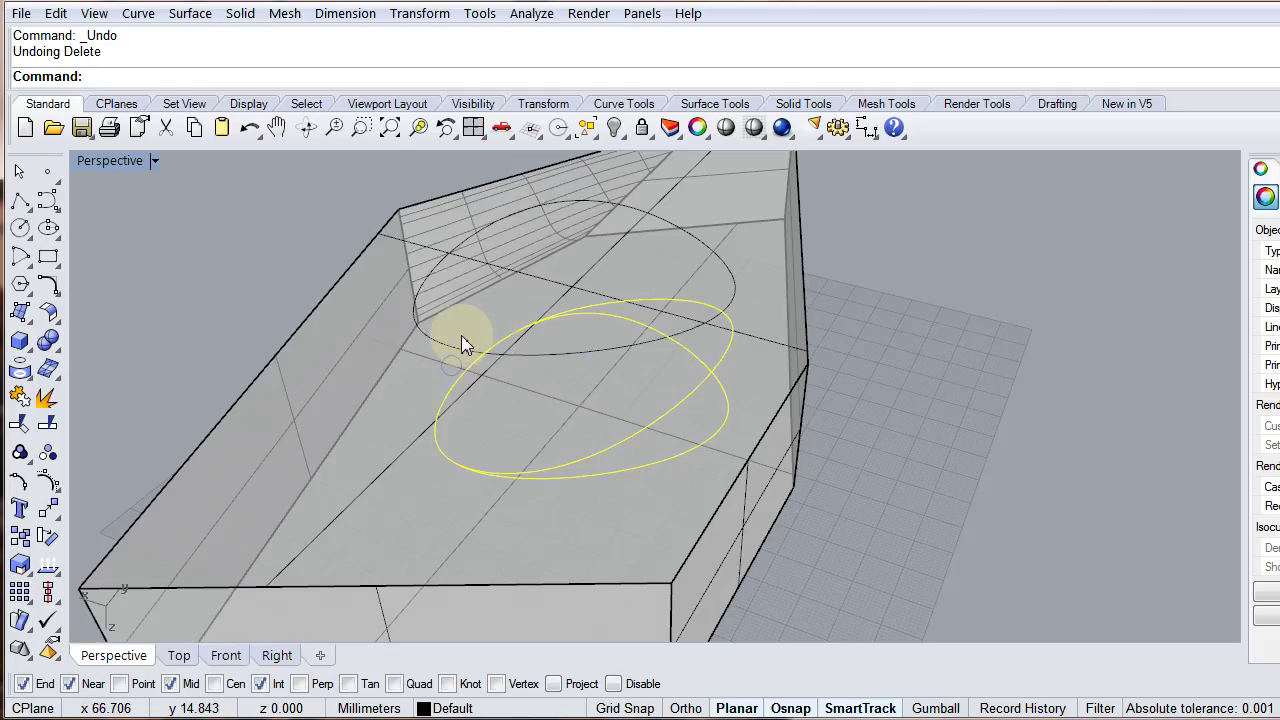
# Delete the projected curve lying on the underside of the large solid.
pyautogui.click(460, 348)
pyautogui.press('Delete')
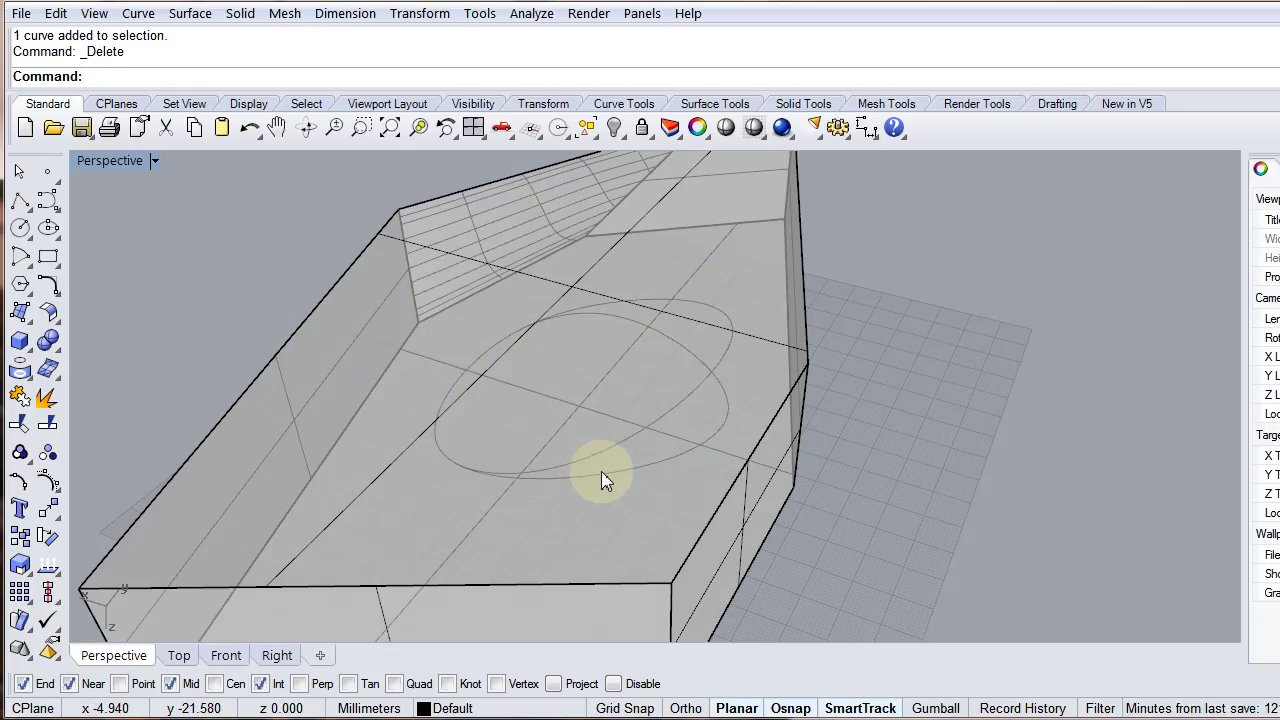
pyautogui.moveTo(603, 480); pyautogui.dragTo(794, 591, button='right')
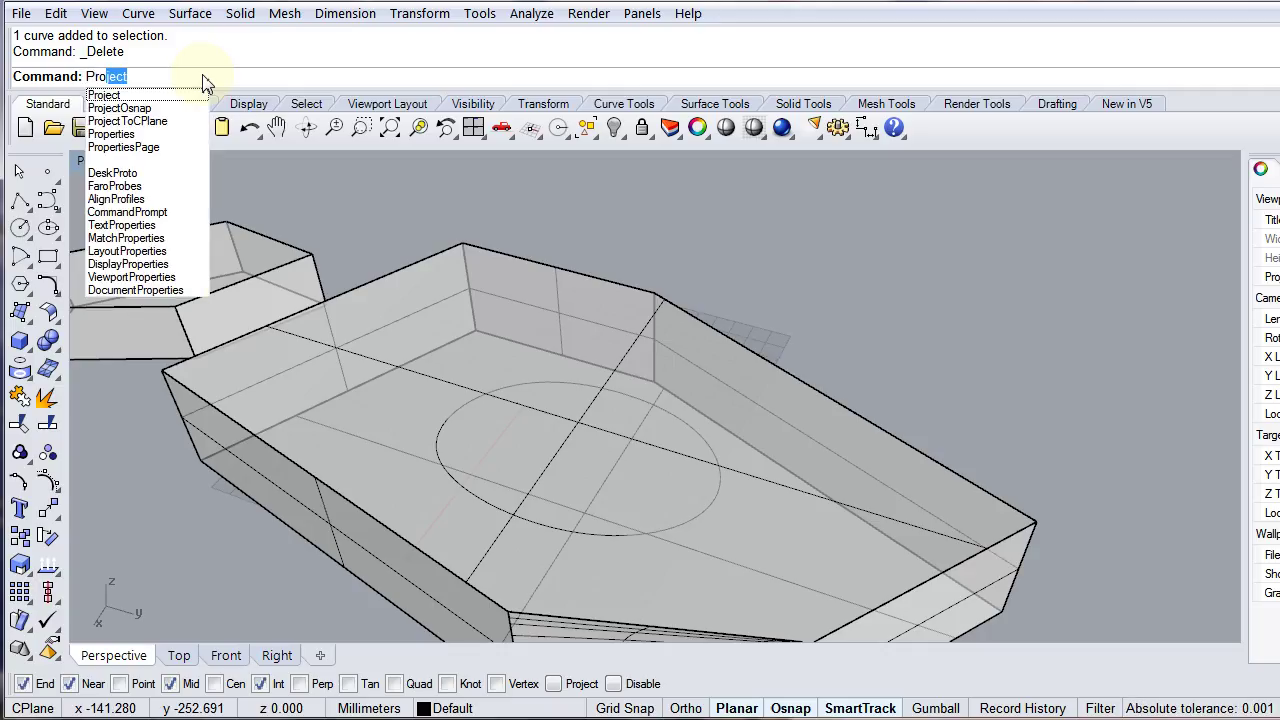
# Project the closed curve onto the large solid with the Project options DeleteInput=Yes and Loose=No.
pyautogui.press('Return')
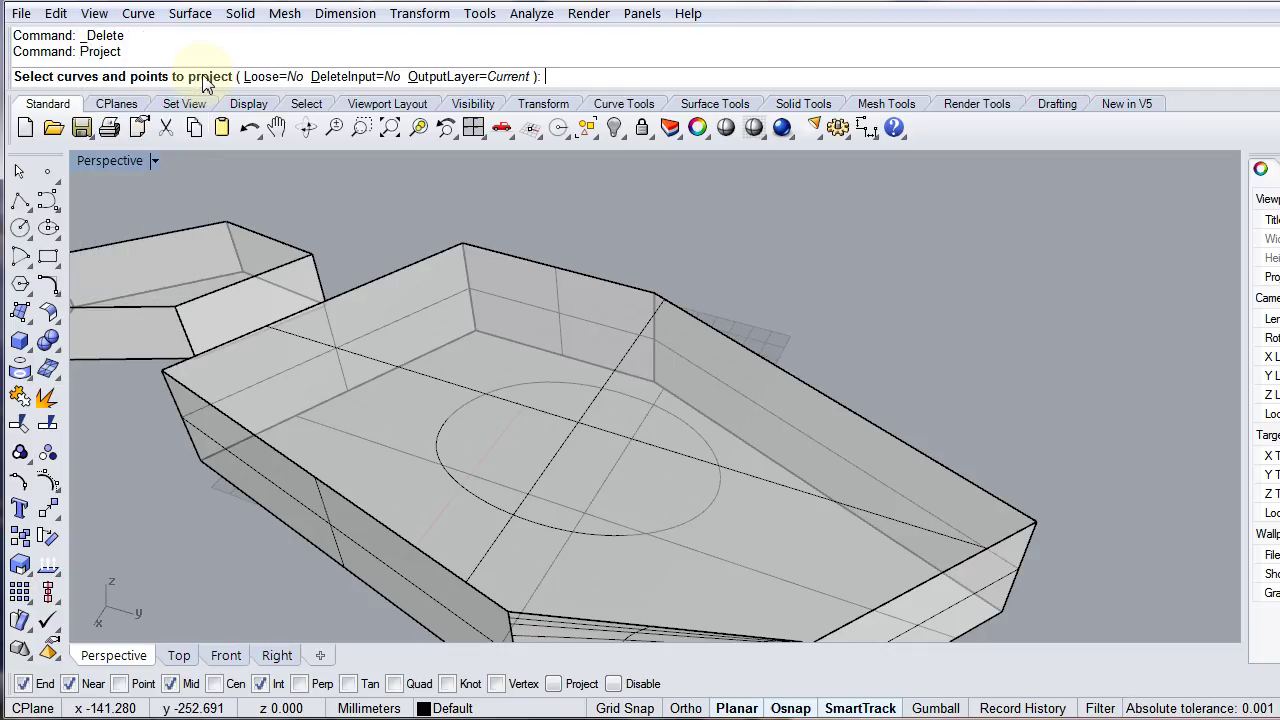
pyautogui.click(380, 77)
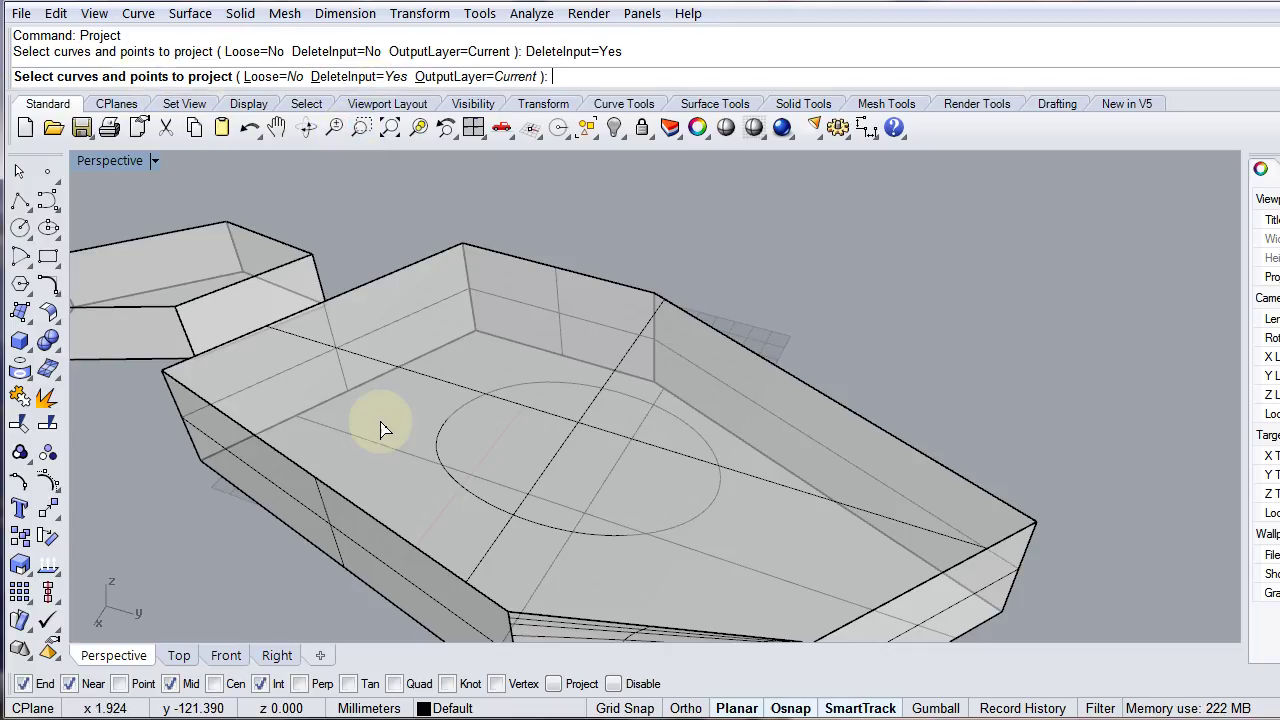
pyautogui.click(437, 462)
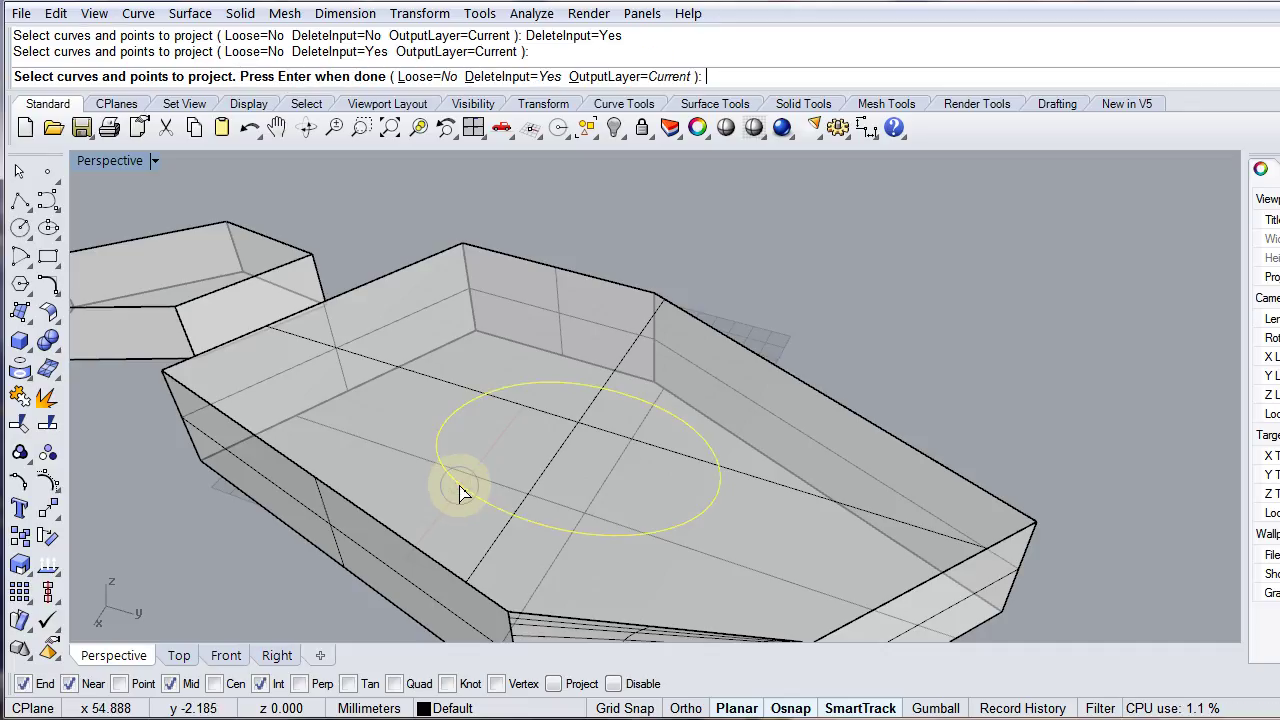
pyautogui.press('Return')
pyautogui.click(447, 395)
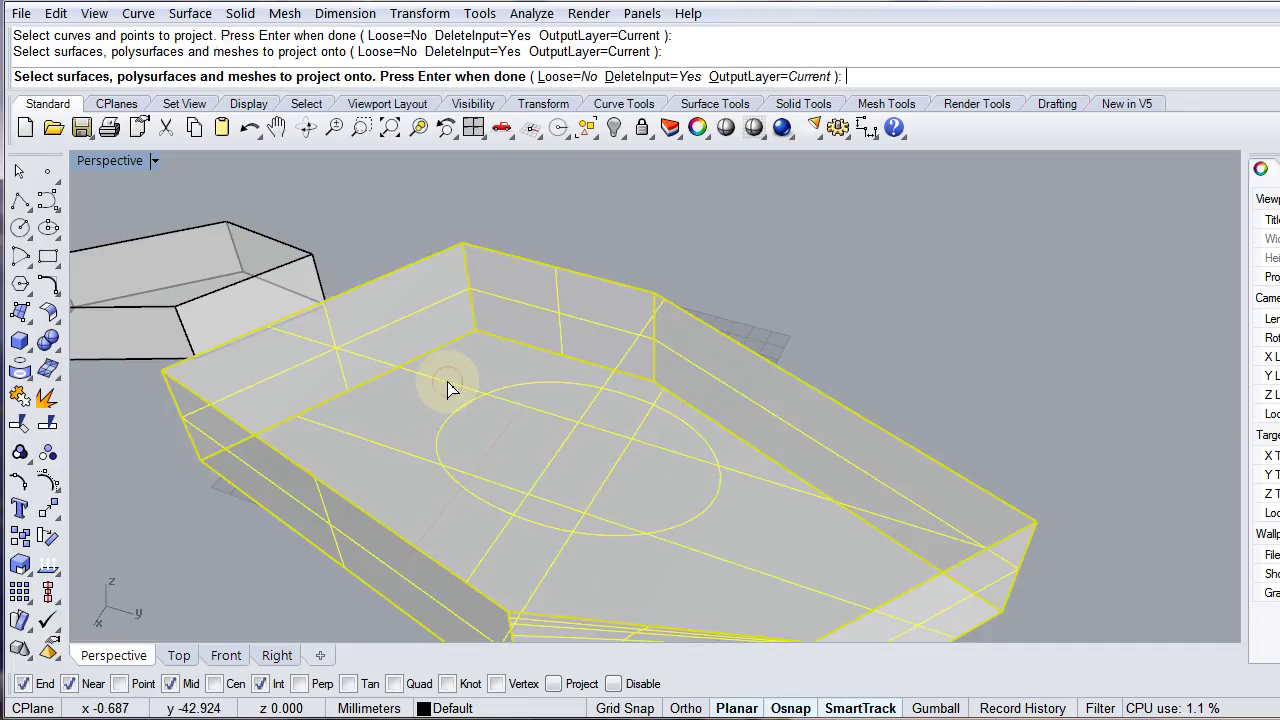
pyautogui.moveTo(592, 512); pyautogui.dragTo(540, 477, button='right')
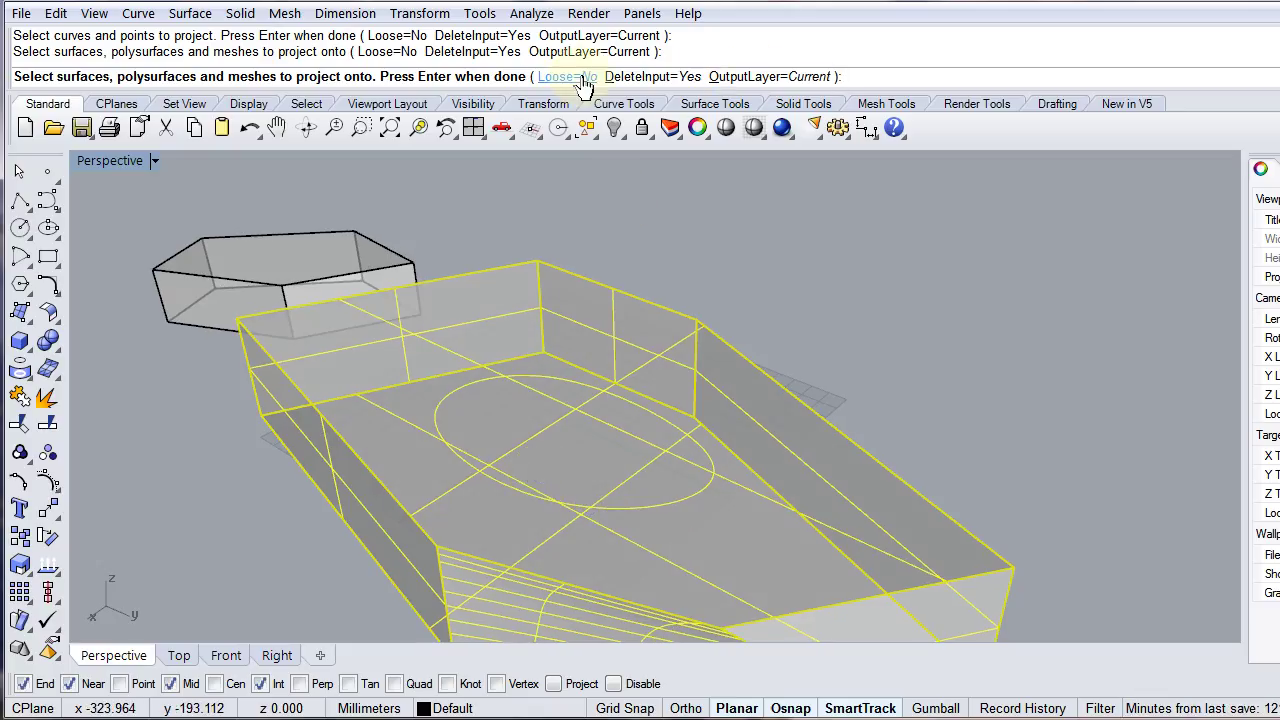
pyautogui.rightClick(634, 246)
# Delete the projected curve on the solid's bottom face, keeping only the one on the top face.
pyautogui.moveTo(657, 277); pyautogui.dragTo(480, 490, button='right')
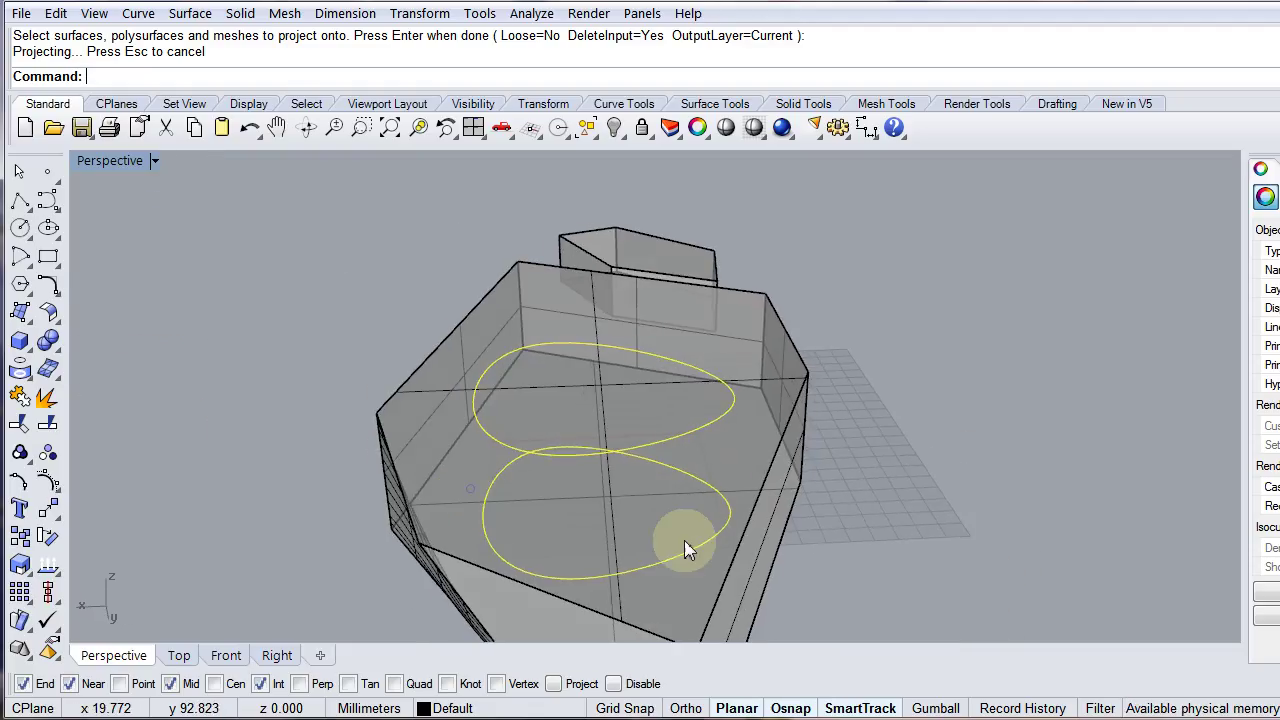
pyautogui.press('Return')
pyautogui.click(691, 480)
pyautogui.press('Delete')
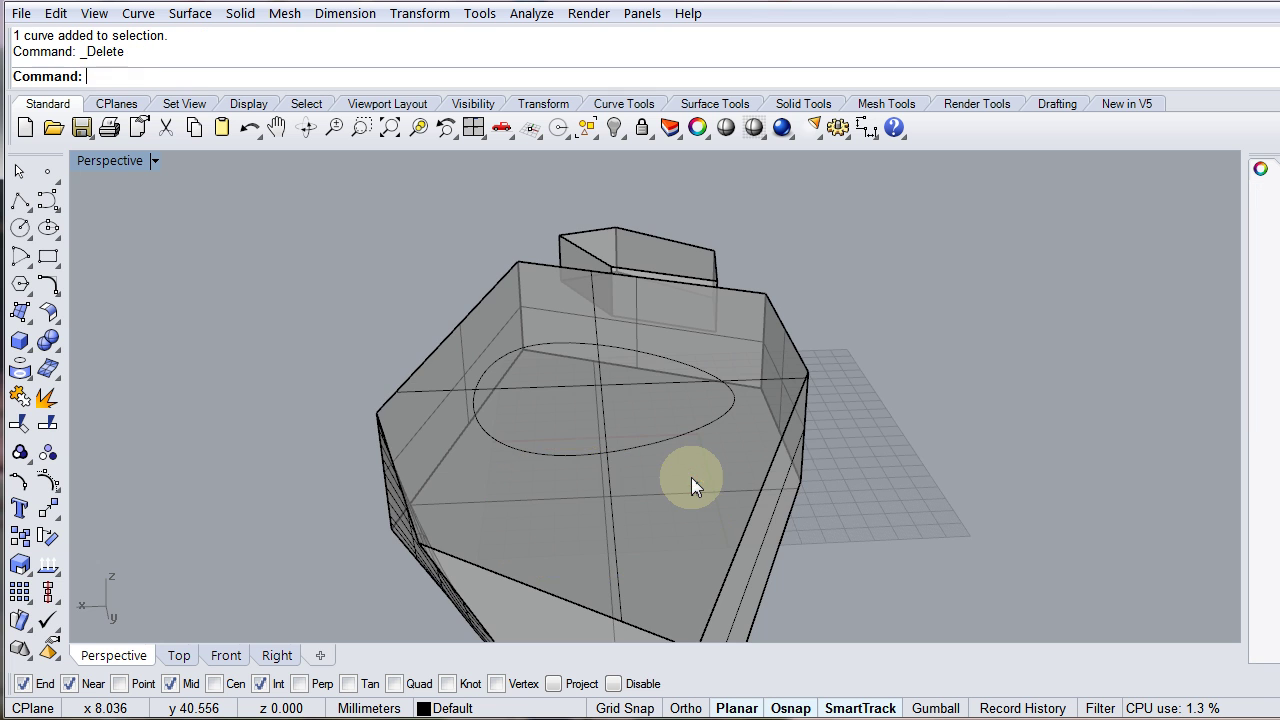
pyautogui.moveTo(670, 494); pyautogui.dragTo(934, 457, button='right')
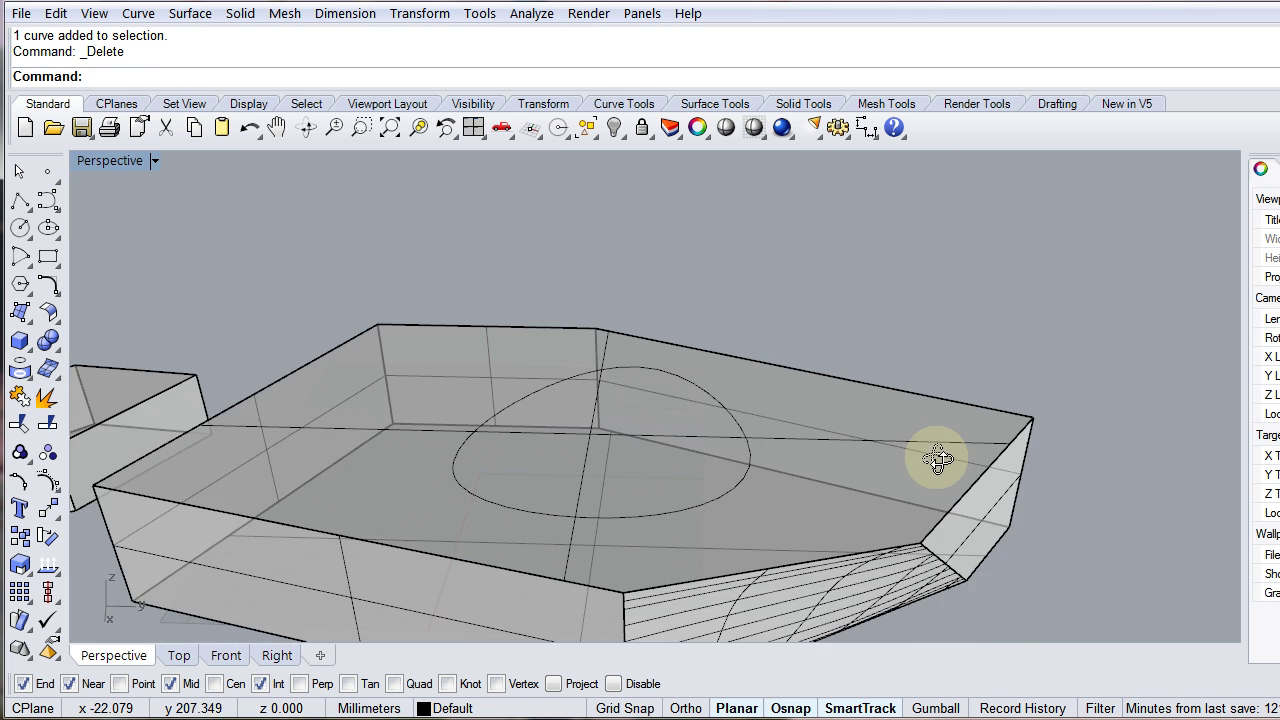
# Split the large solid's top face along the projected closed curve using SplitFace with the Curves option.
pyautogui.click(705, 400)
pyautogui.click(805, 325)
pyautogui.moveTo(823, 366); pyautogui.dragTo(778, 443, button='right')
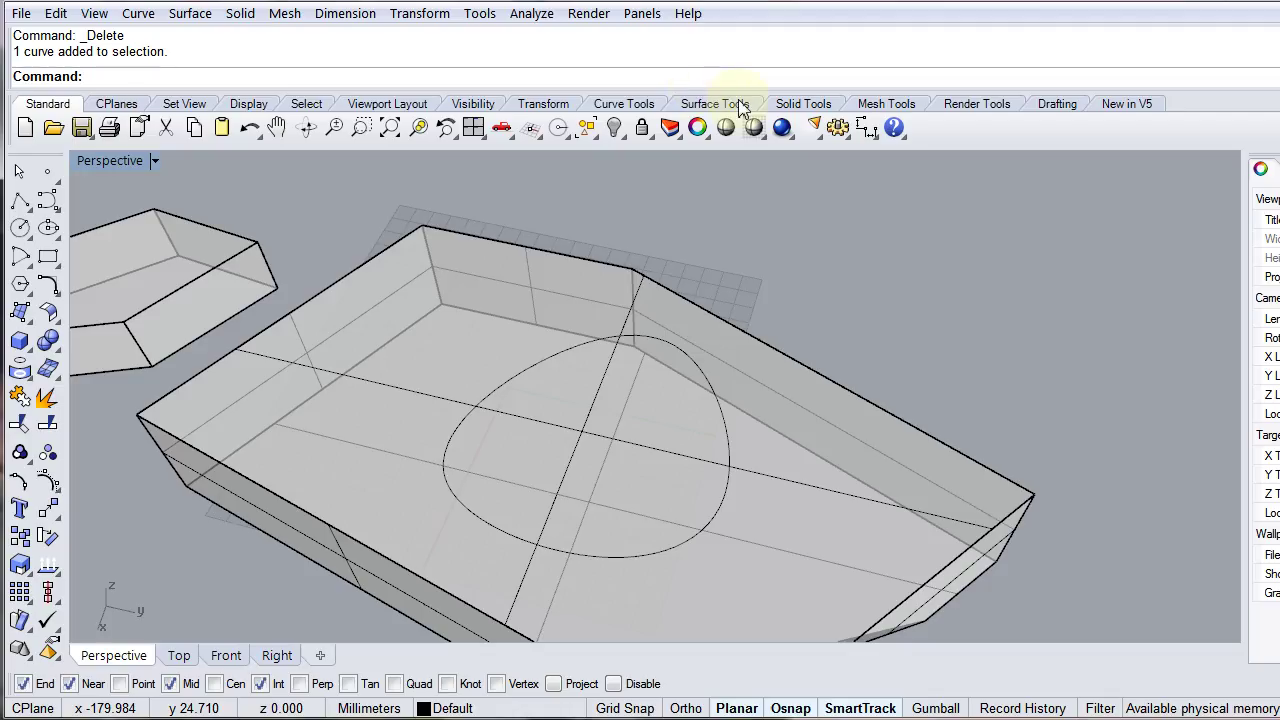
pyautogui.click(785, 104)
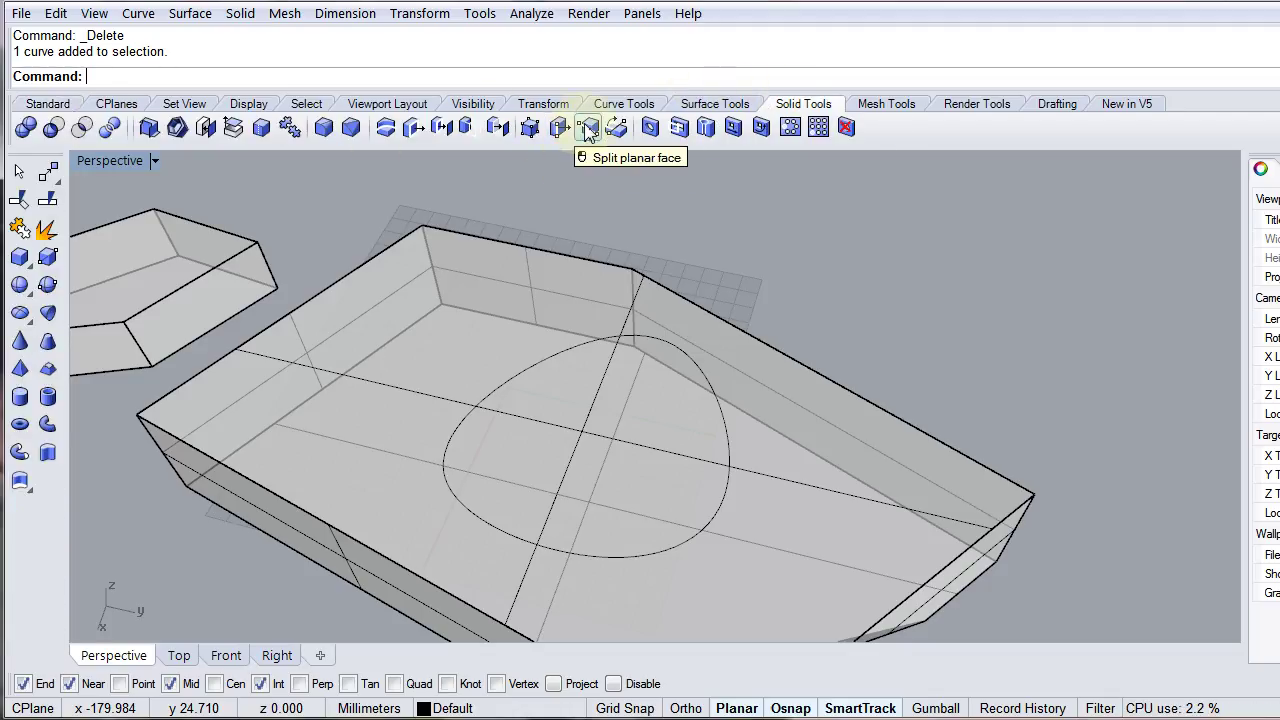
pyautogui.click(588, 128)
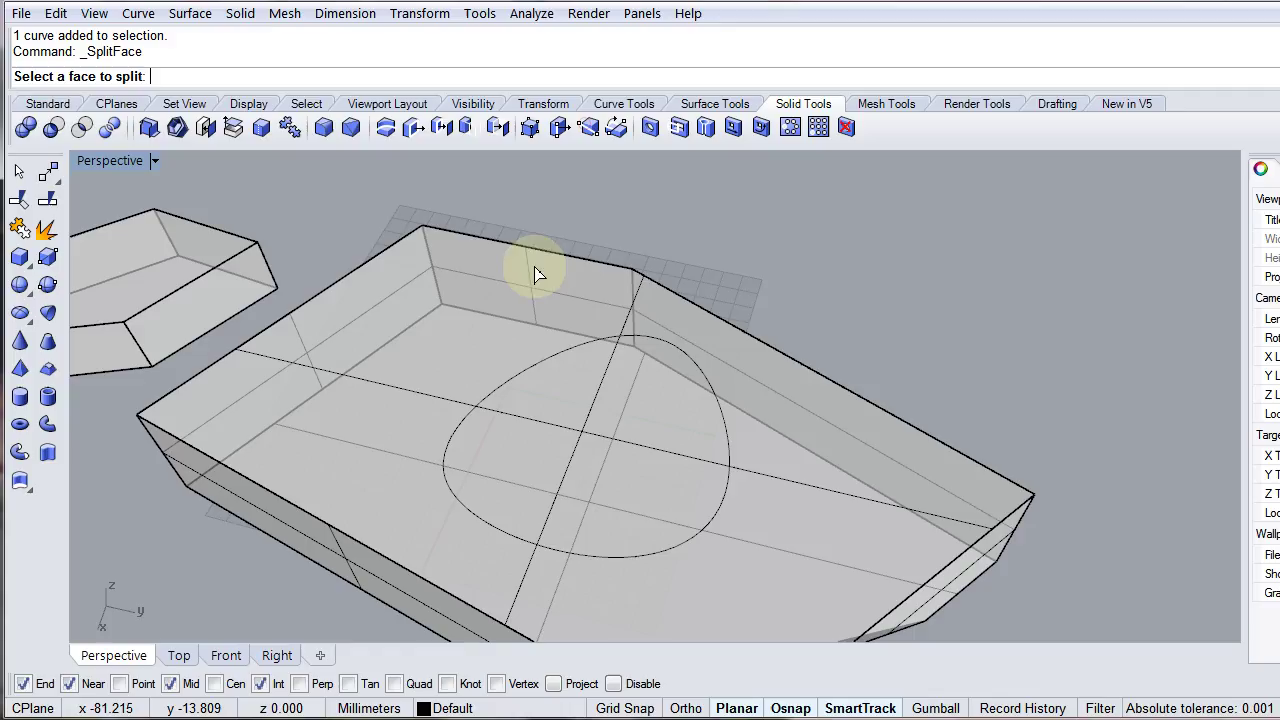
pyautogui.click(392, 400)
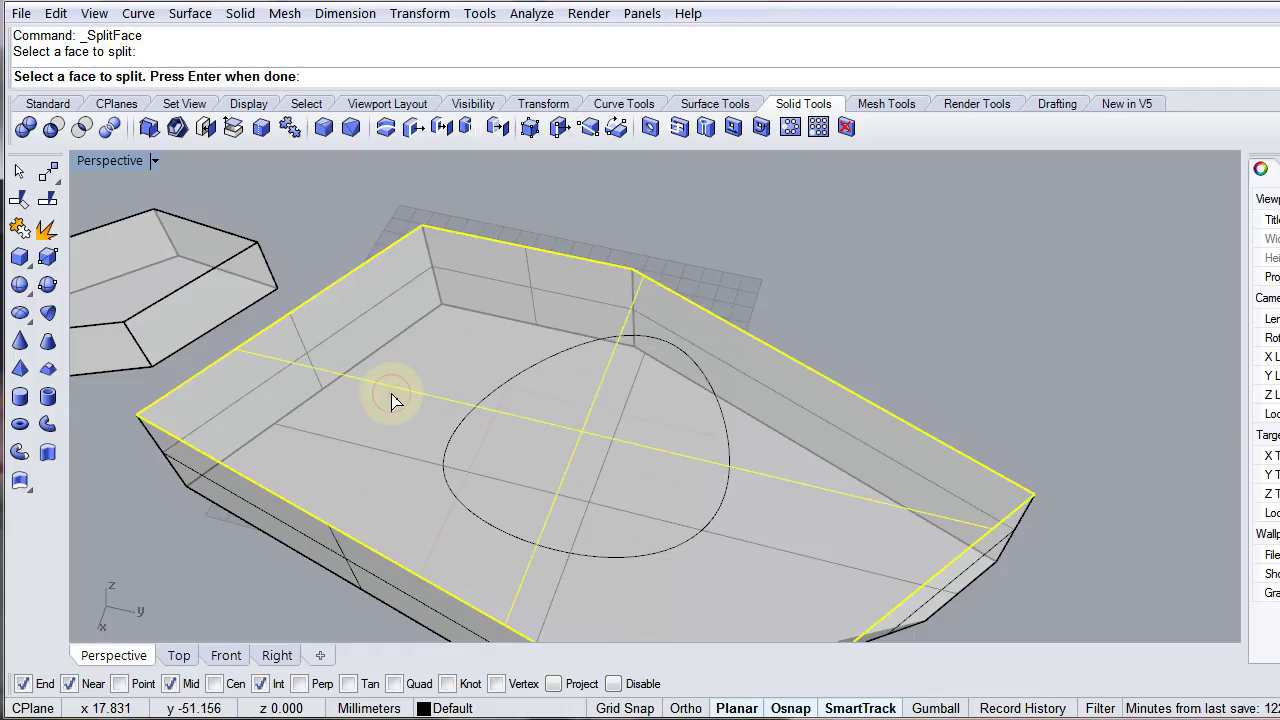
pyautogui.press('Return')
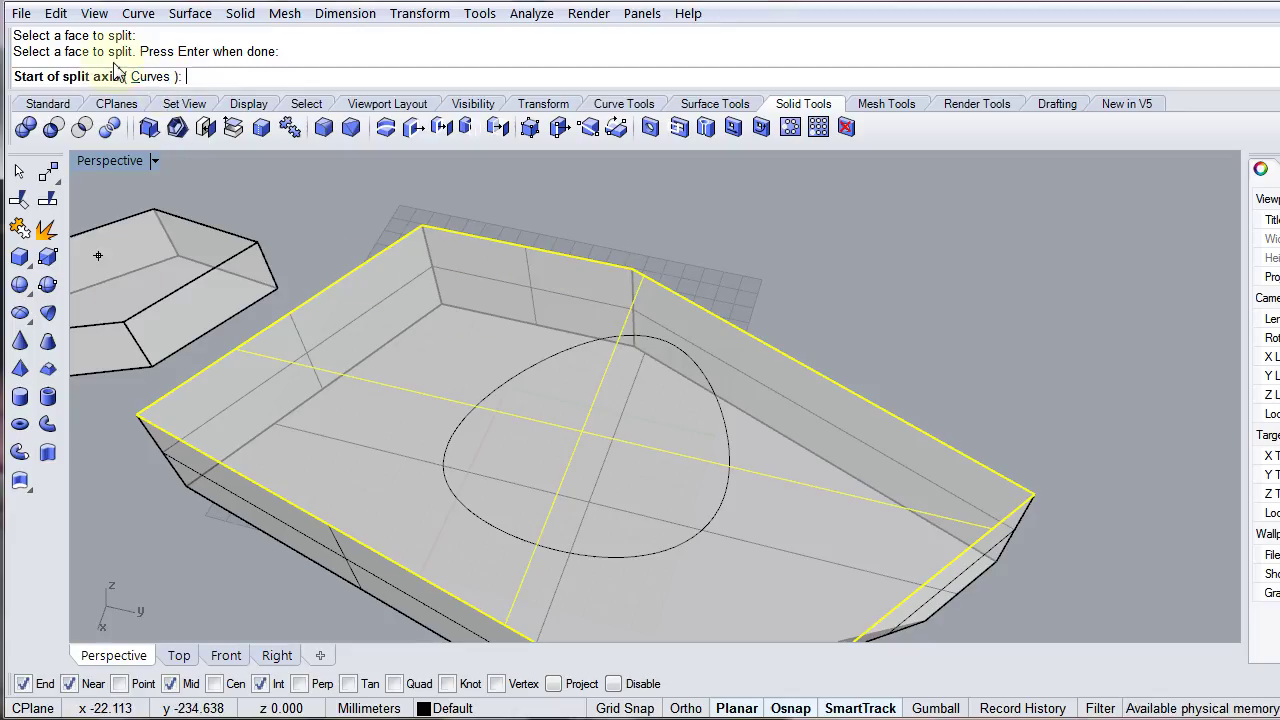
pyautogui.click(168, 77)
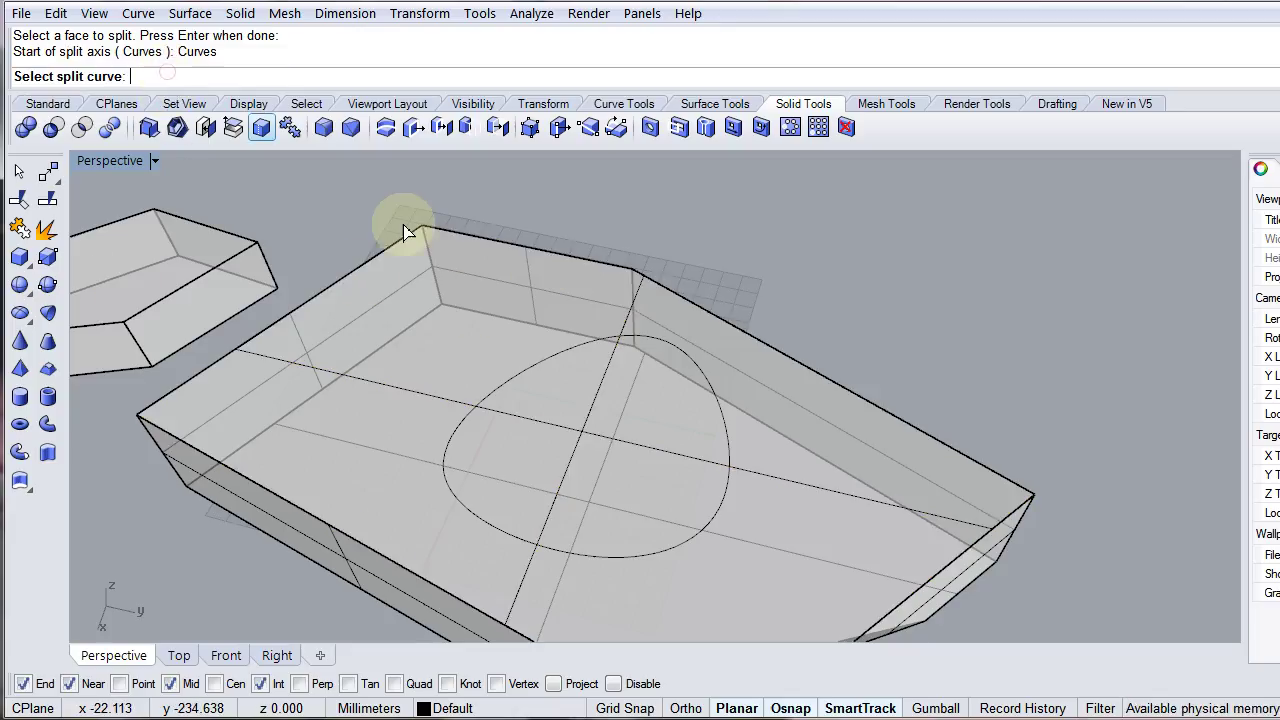
pyautogui.click(458, 510)
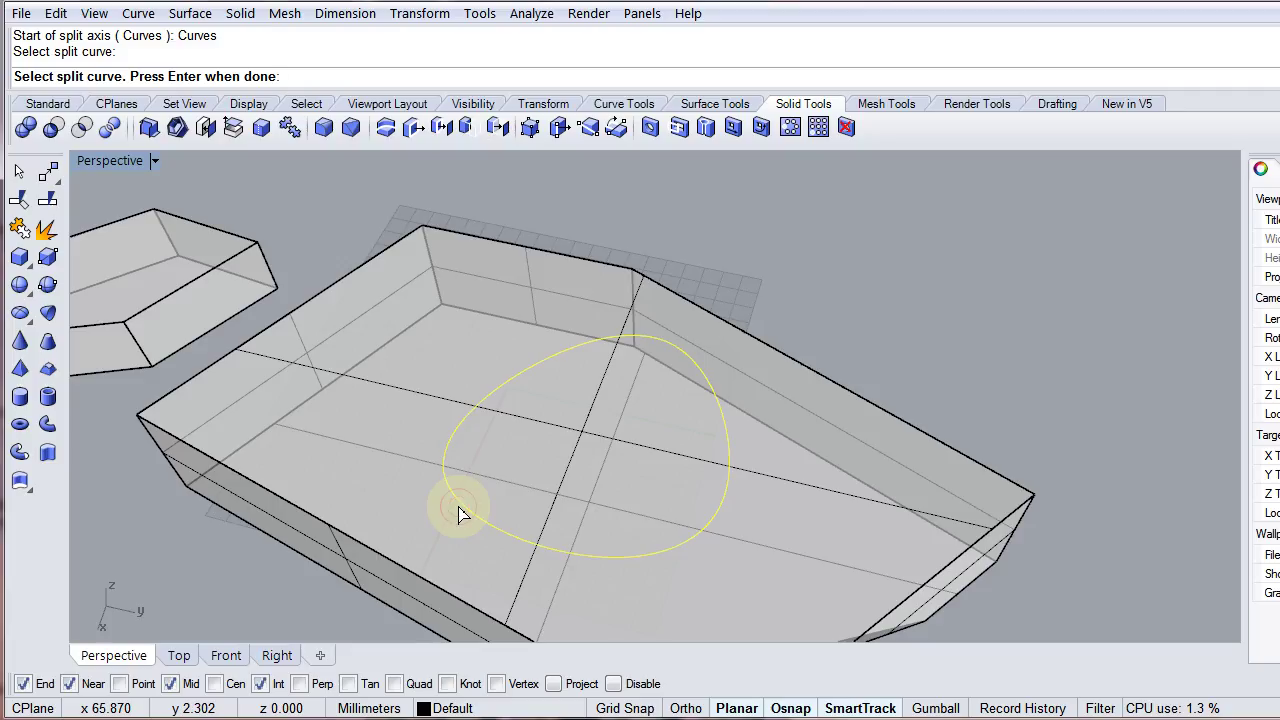
pyautogui.rightClick(458, 510)
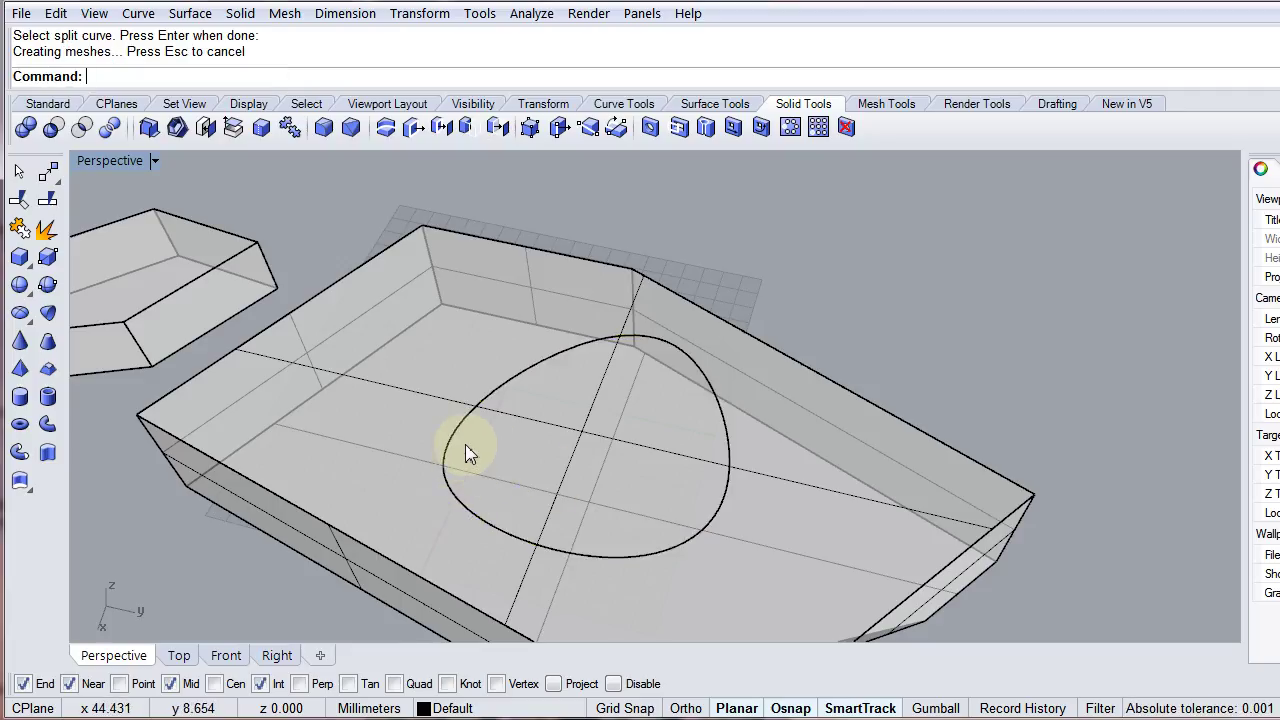
# Delete the smaller extruded solid standing beside the large one.
pyautogui.click(447, 408)
pyautogui.moveTo(446, 468); pyautogui.dragTo(523, 463, button='right')
pyautogui.click(653, 258)
pyautogui.moveTo(617, 457); pyautogui.dragTo(543, 451, button='right')
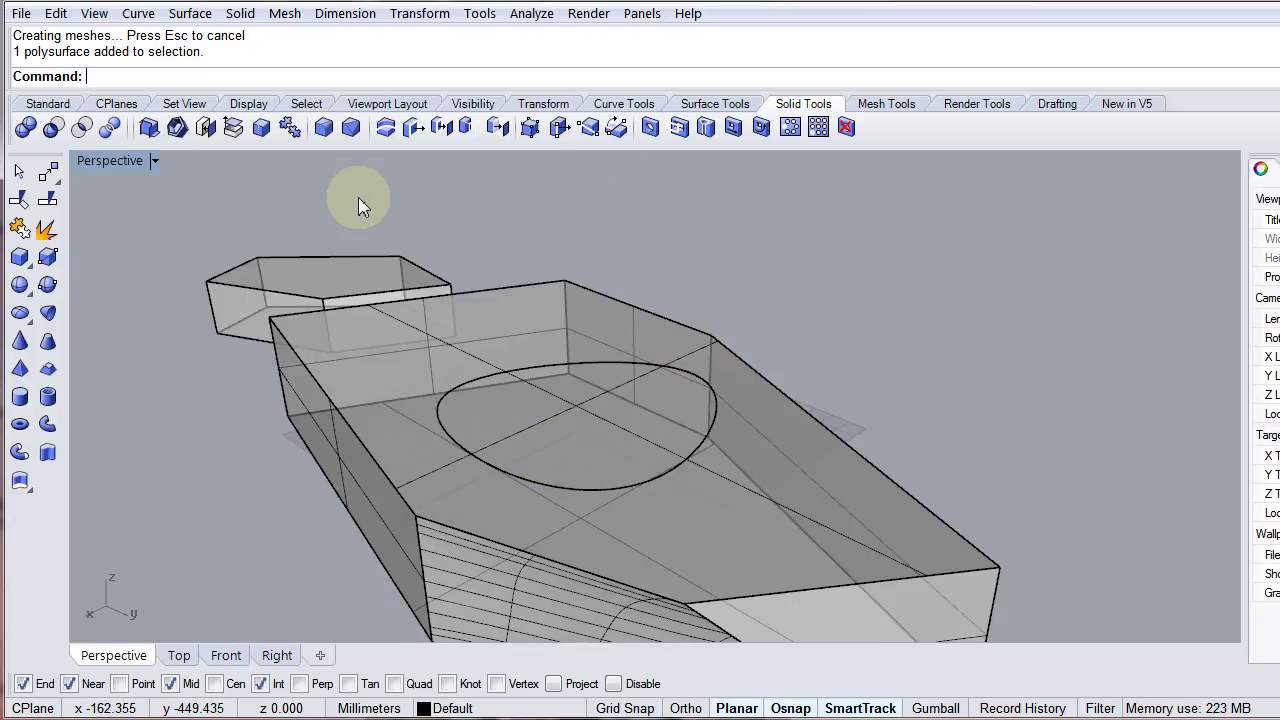
pyautogui.click(349, 271)
pyautogui.press('Delete')
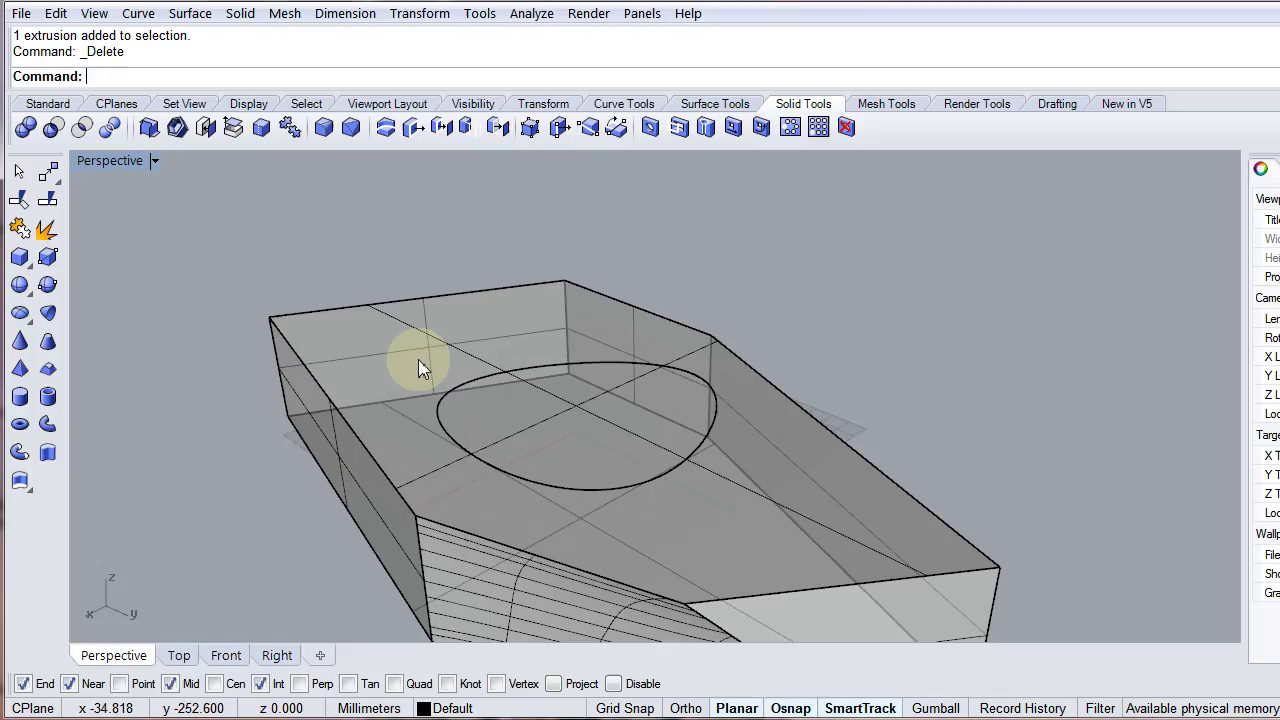
# Move the split-off curved face up about 54 mm using MoveFace with DirectionConstraint=Normal, inspect the shape, and undo the move.
pyautogui.click(427, 138)
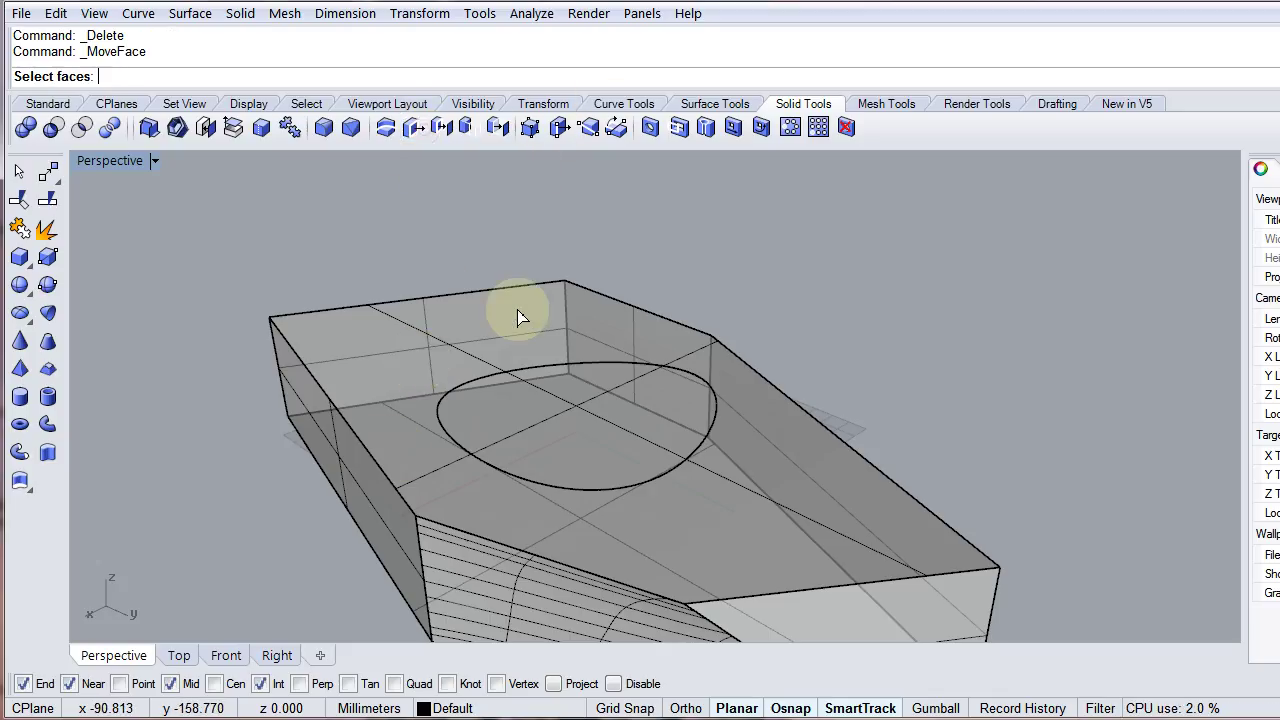
pyautogui.click(535, 430)
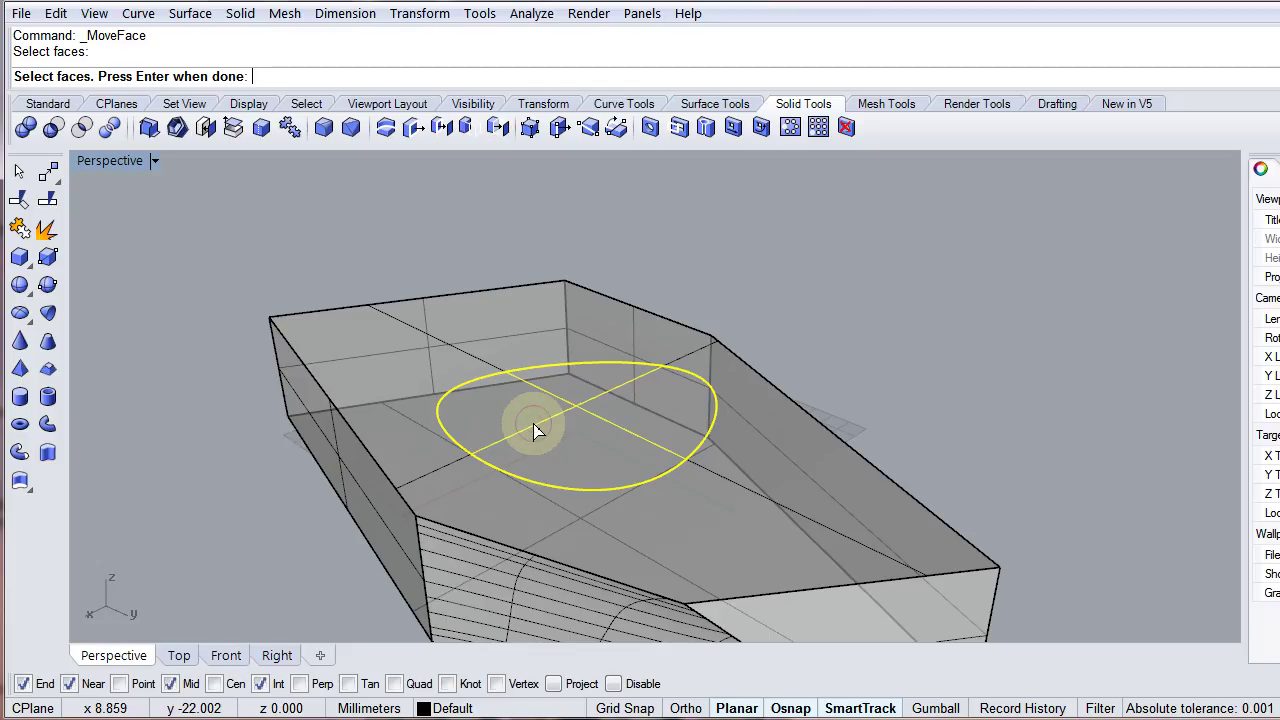
pyautogui.press('Return')
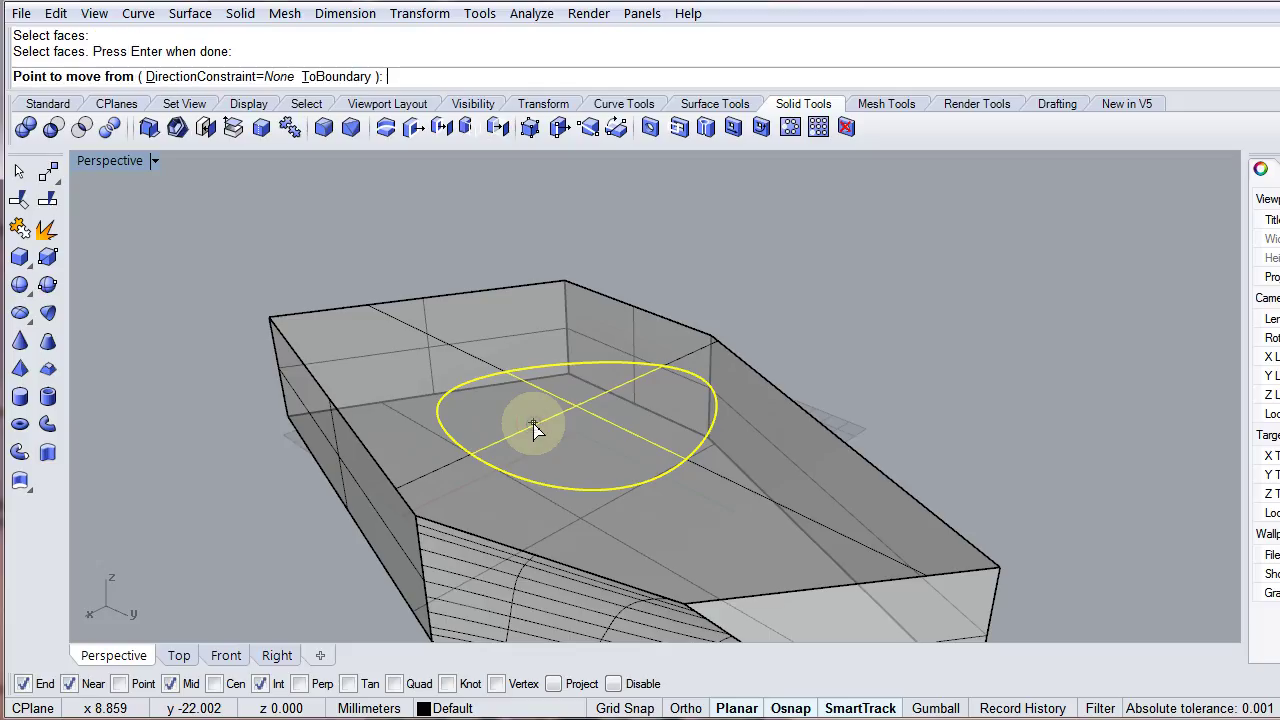
pyautogui.click(268, 77)
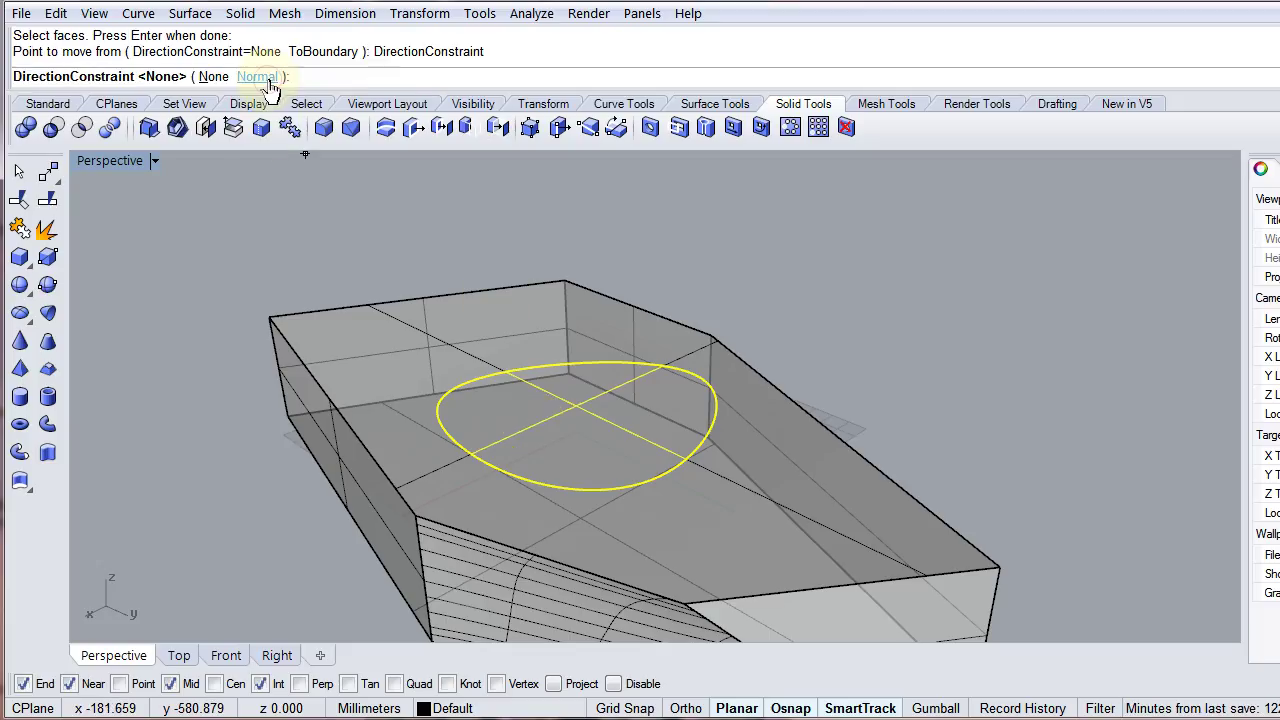
pyautogui.click(262, 78)
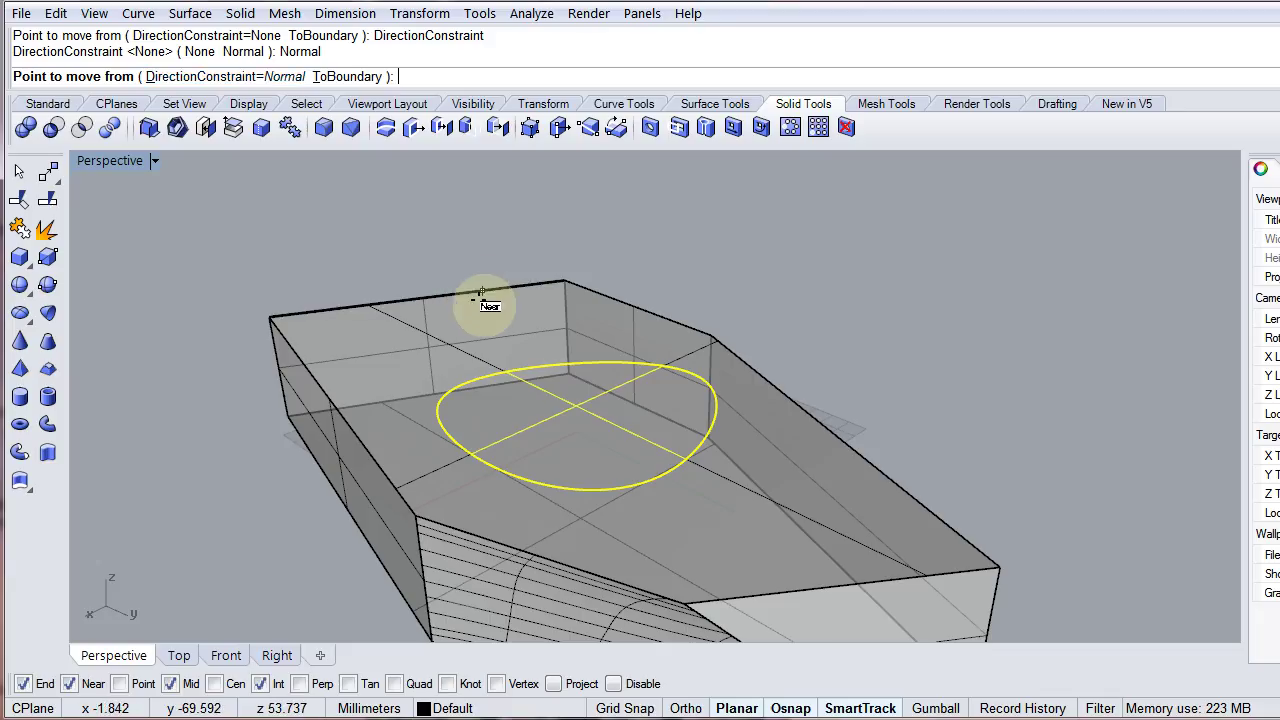
pyautogui.click(476, 456)
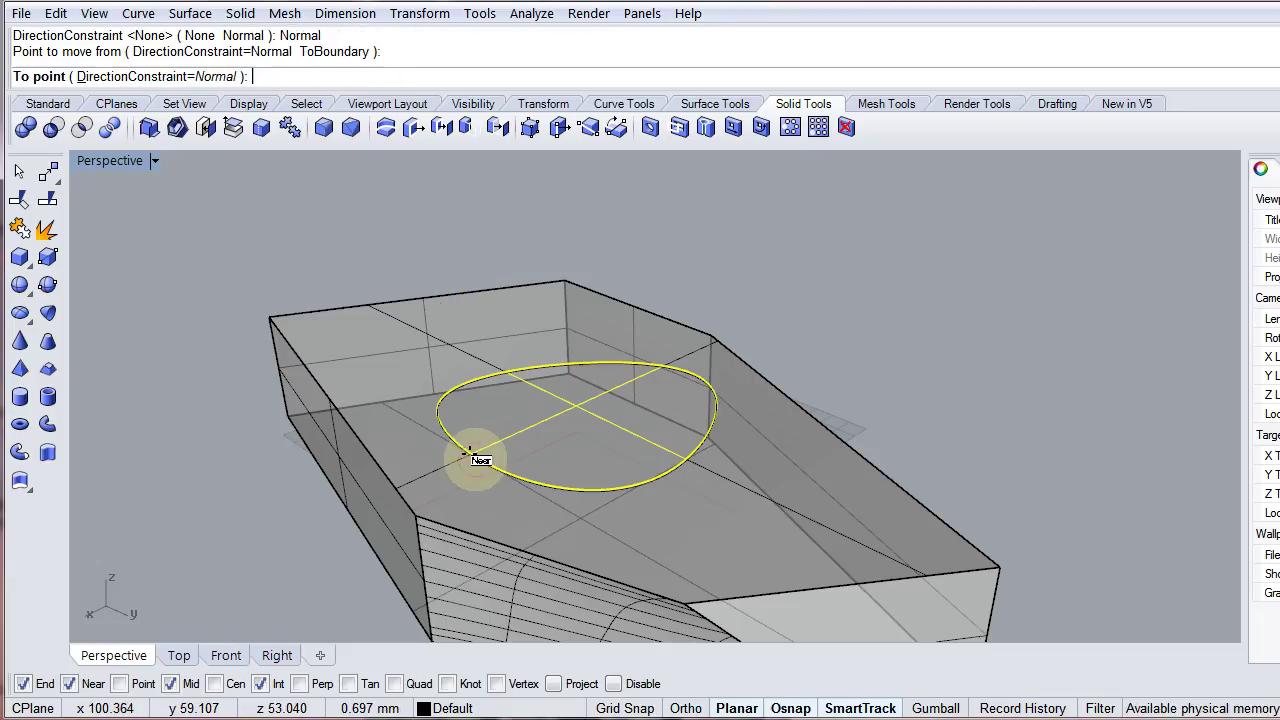
pyautogui.click(464, 321)
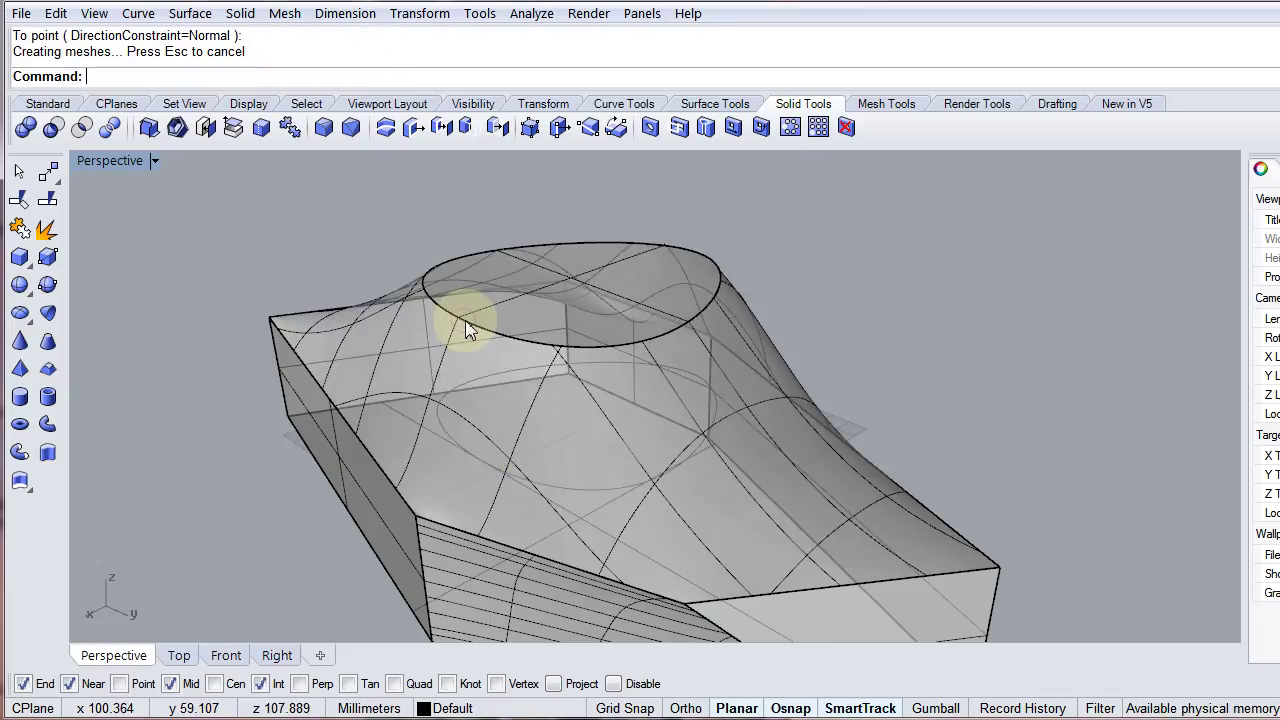
pyautogui.moveTo(677, 363); pyautogui.dragTo(535, 525, button='right')
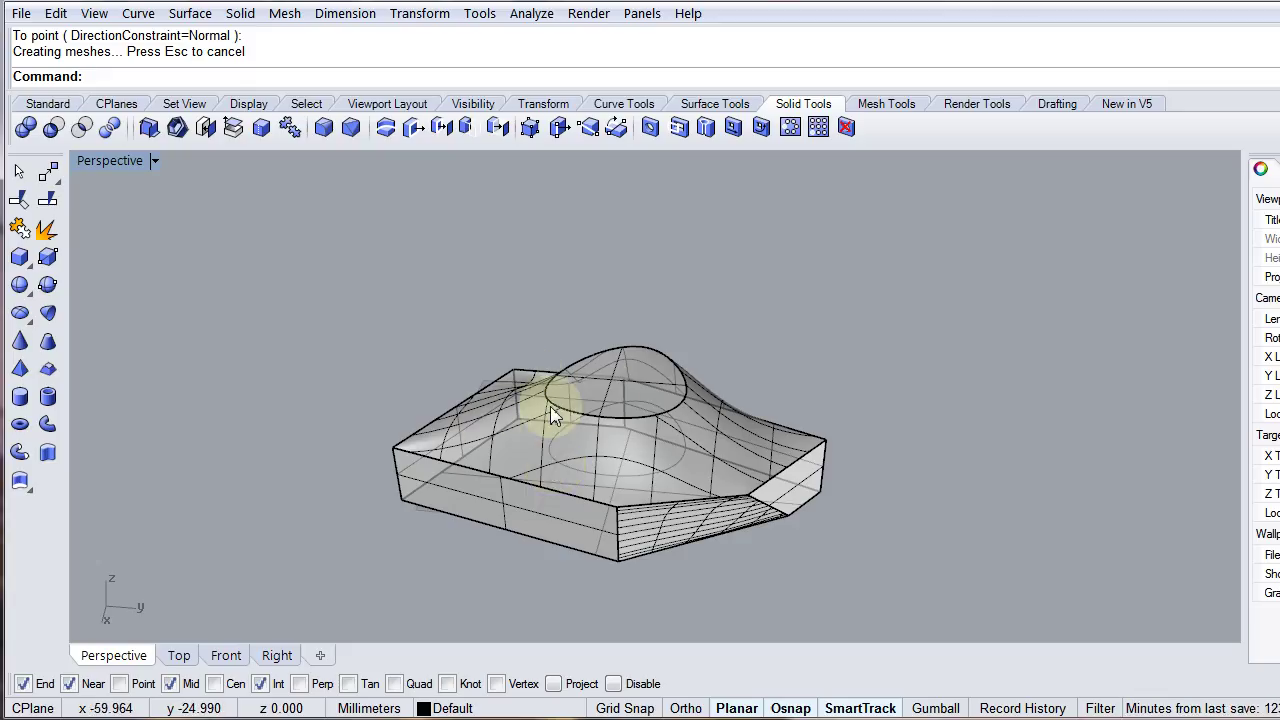
pyautogui.hotkey('ctrl', 'z')
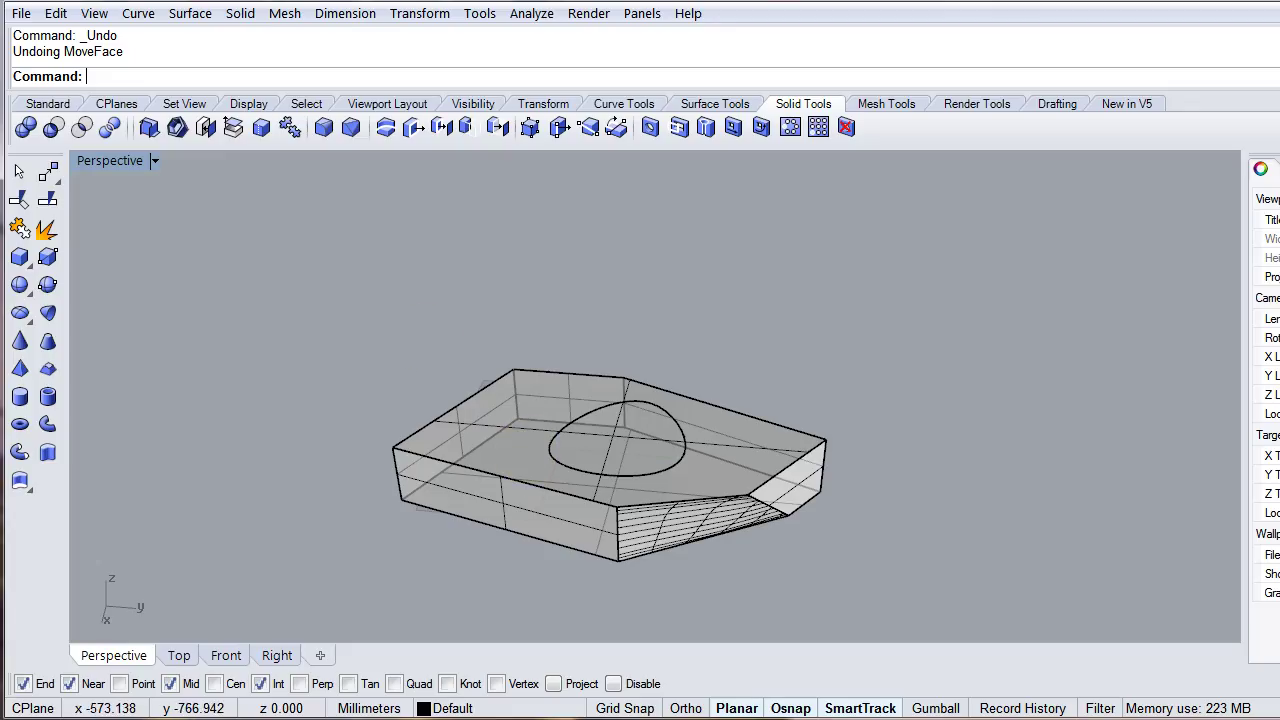
# Draw a small closed degree-3 control-point curve constrained to the top face, between the large closed curve and the face's back corner.
pyautogui.click(47, 104)
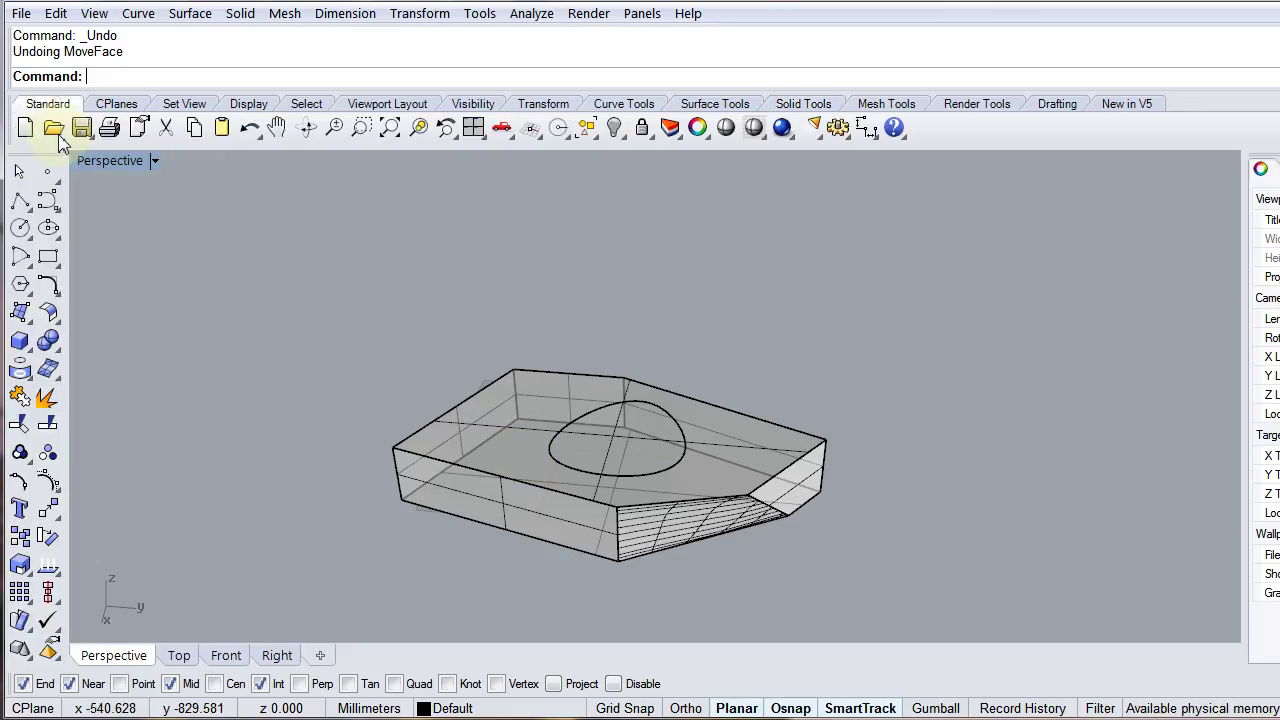
pyautogui.click(57, 205)
pyautogui.scroll(3, 500, 414)
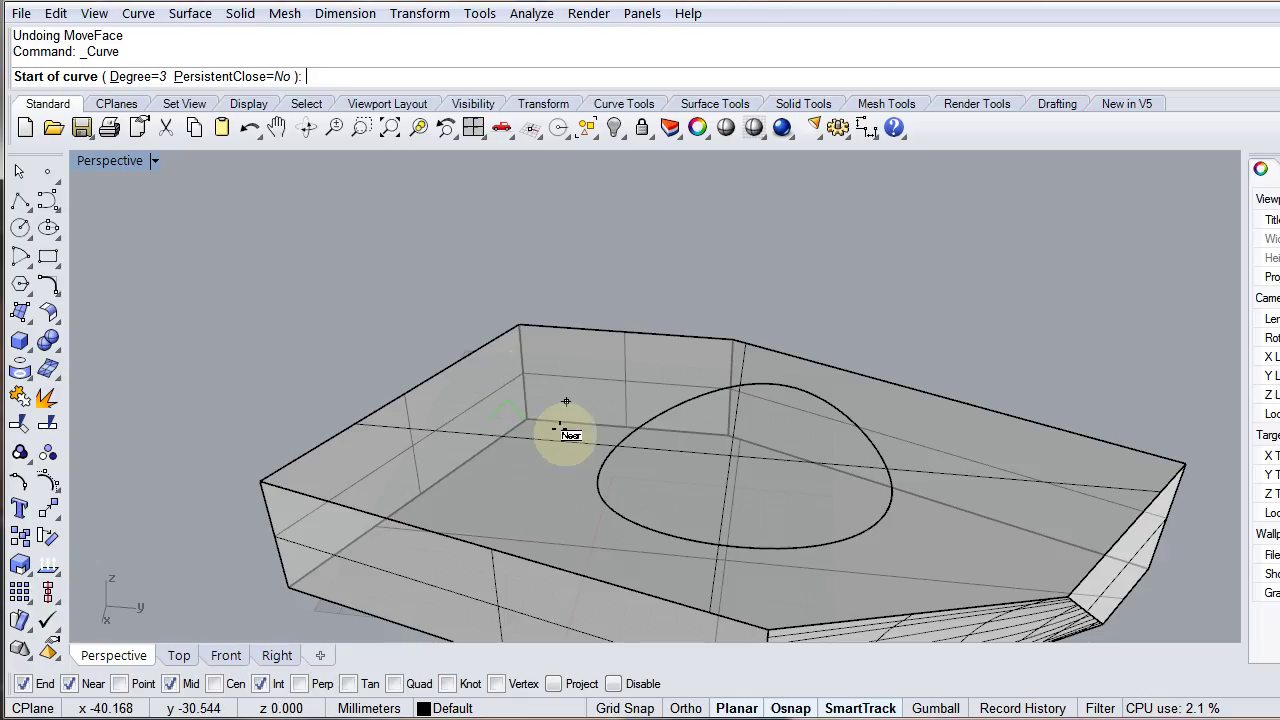
pyautogui.press('ctrl')
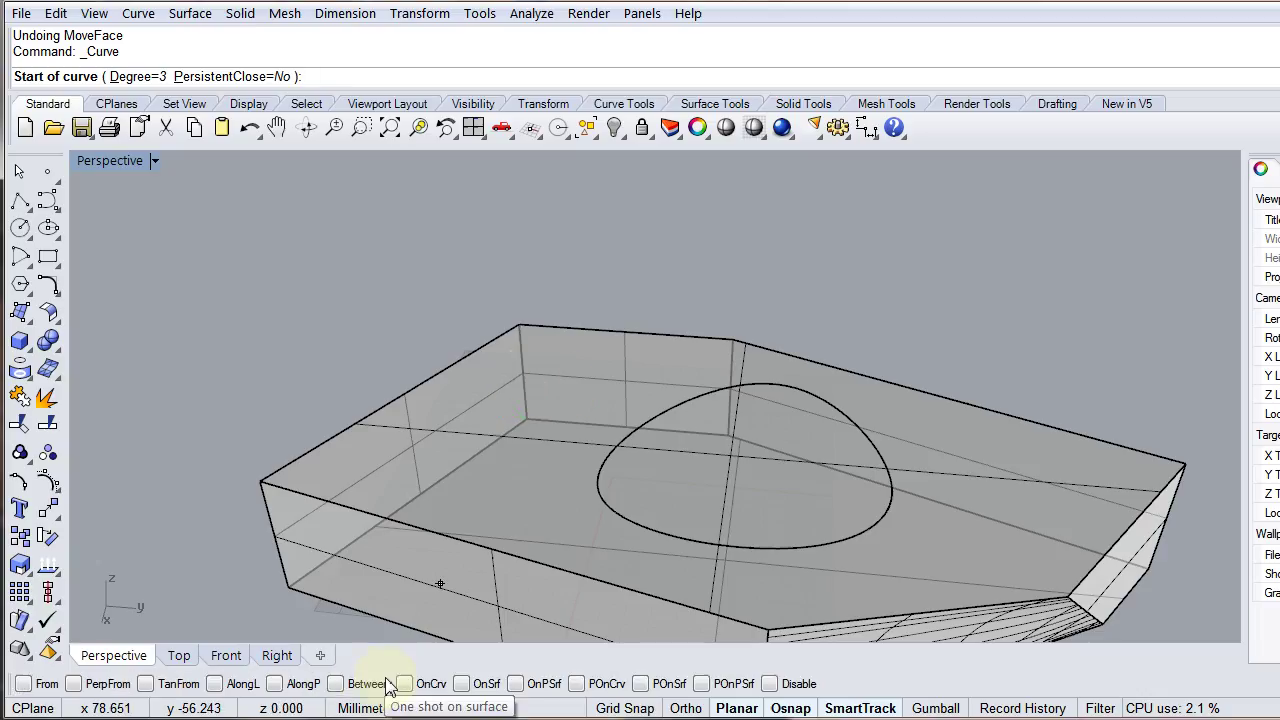
pyautogui.keyDown('ctrl'); pyautogui.click(463, 686); pyautogui.keyUp('ctrl')
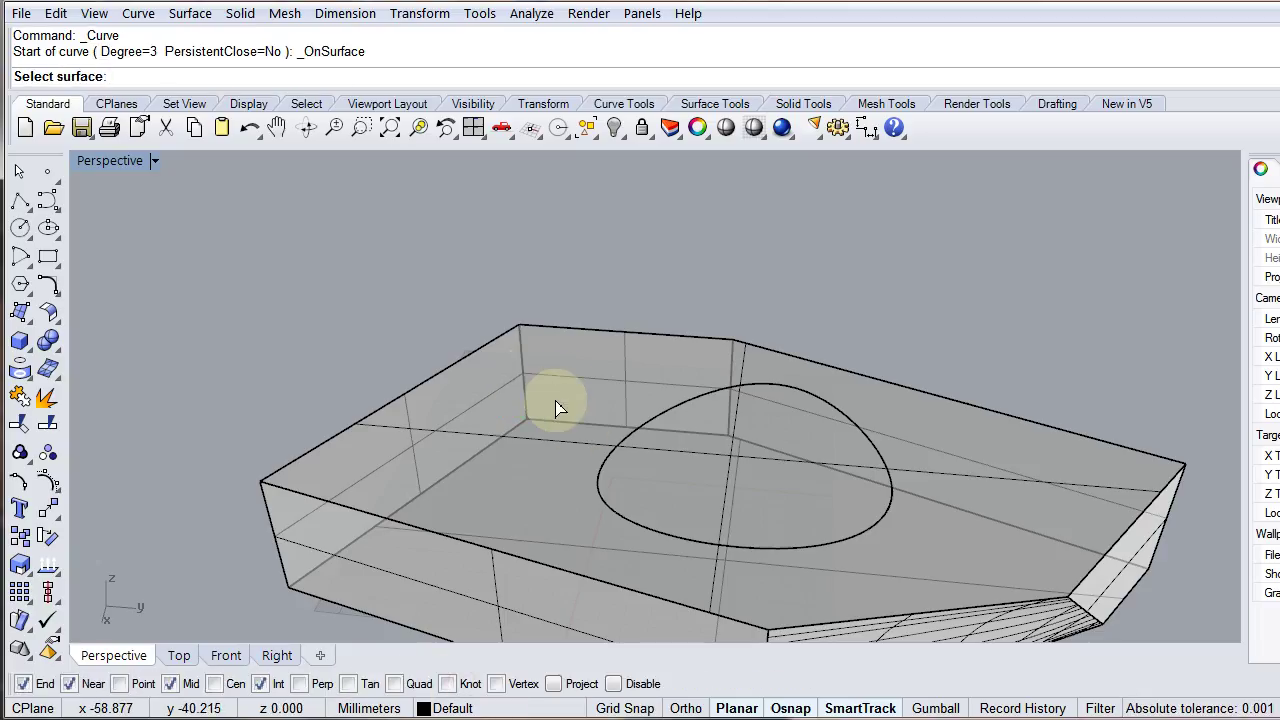
pyautogui.click(558, 409)
pyautogui.click(577, 395)
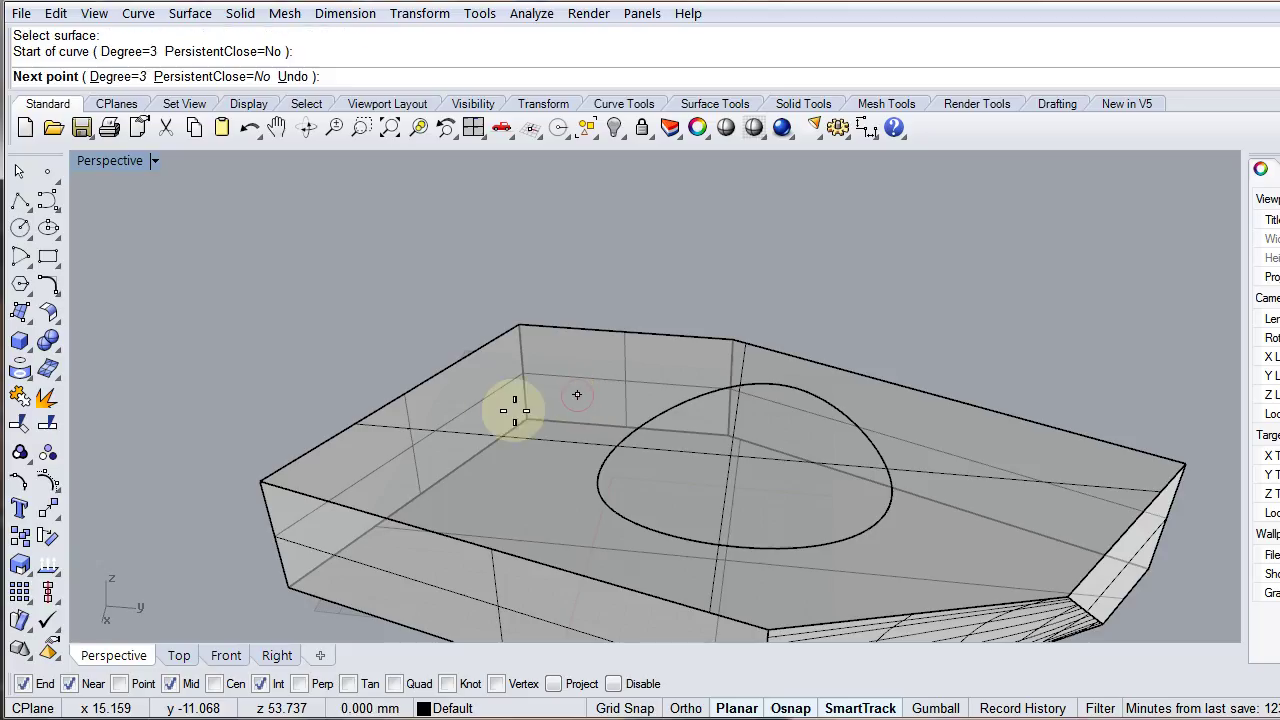
pyautogui.click(496, 412)
pyautogui.click(505, 483)
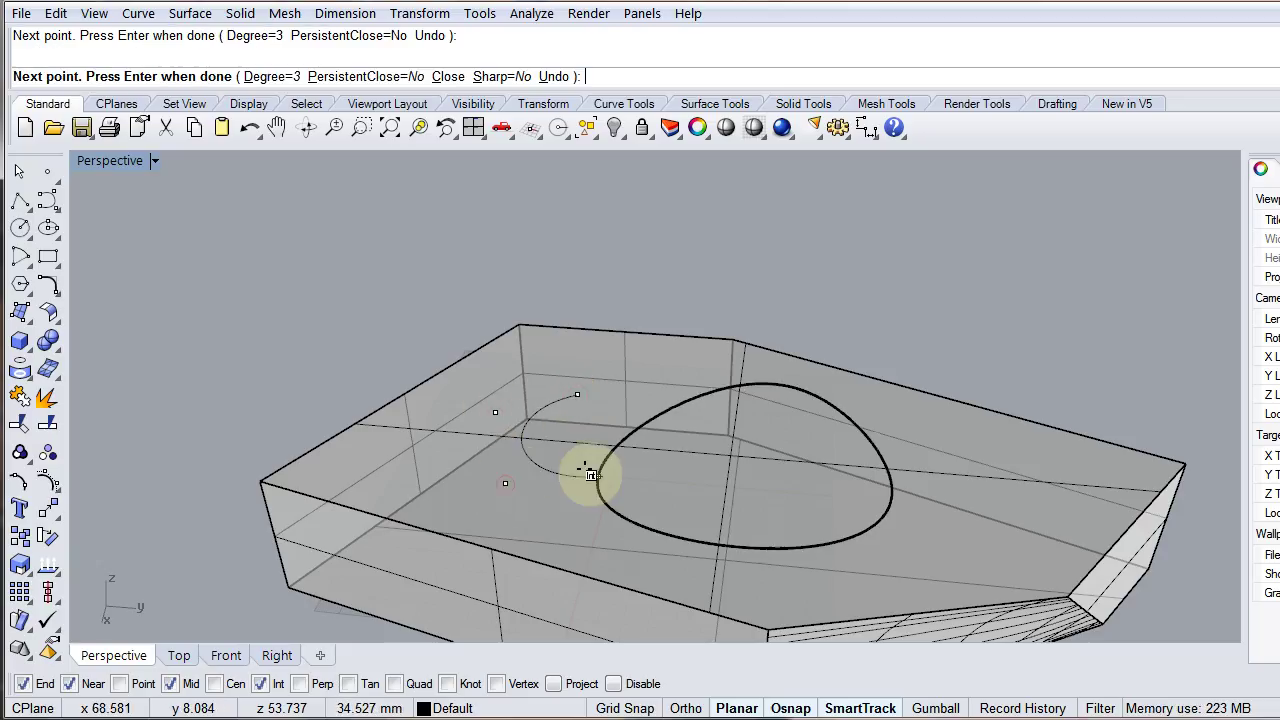
pyautogui.click(565, 465)
pyautogui.click(572, 392)
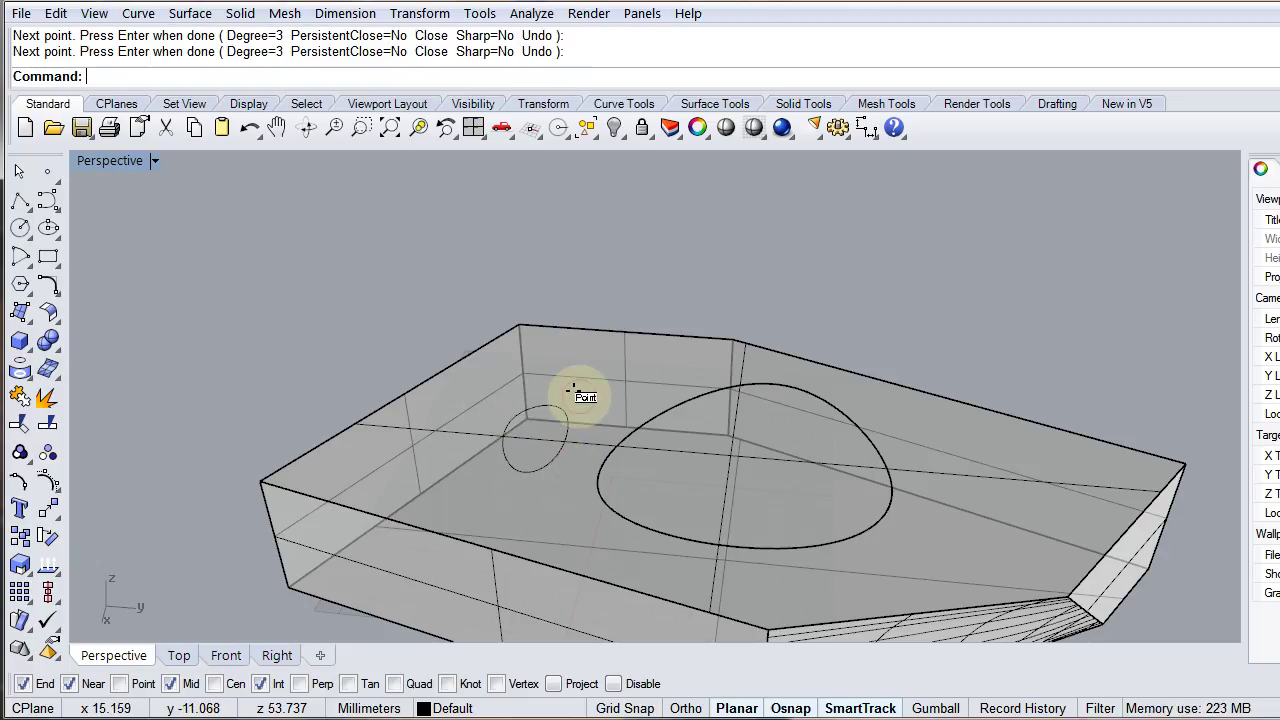
pyautogui.moveTo(677, 528); pyautogui.dragTo(460, 367, button='right')
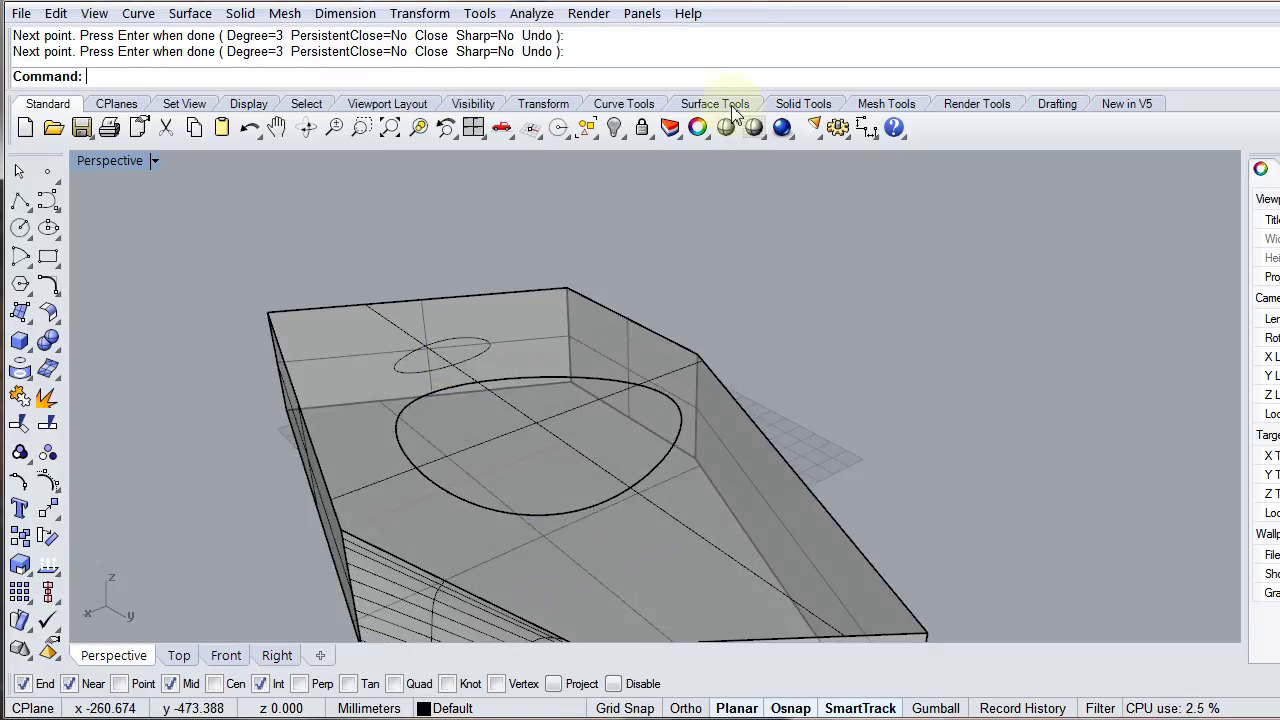
pyautogui.click(798, 106)
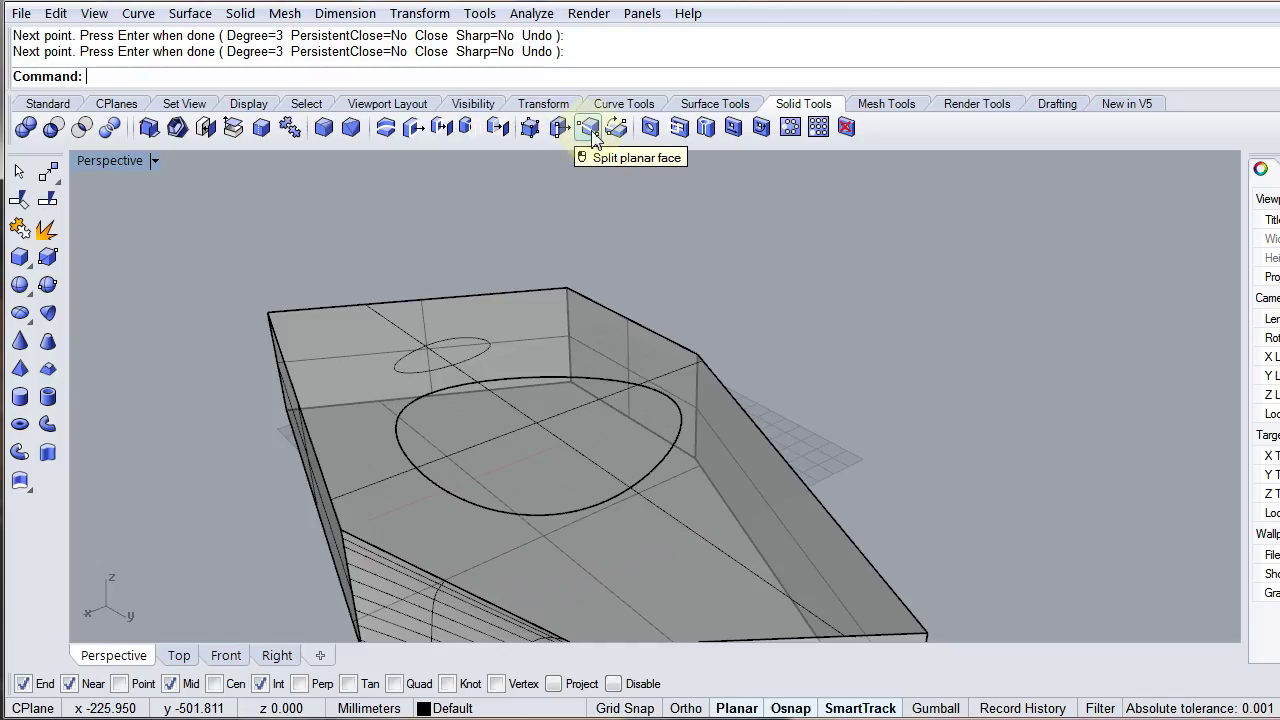
pyautogui.click(590, 128)
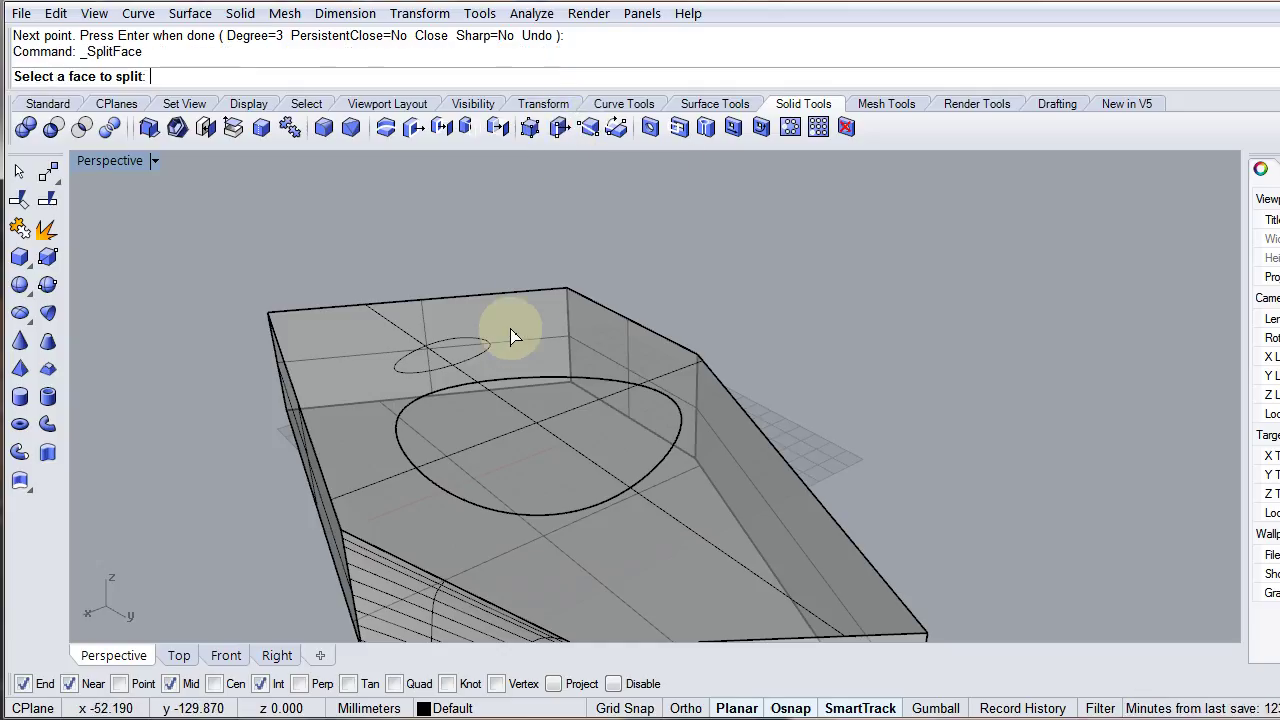
pyautogui.click(398, 333)
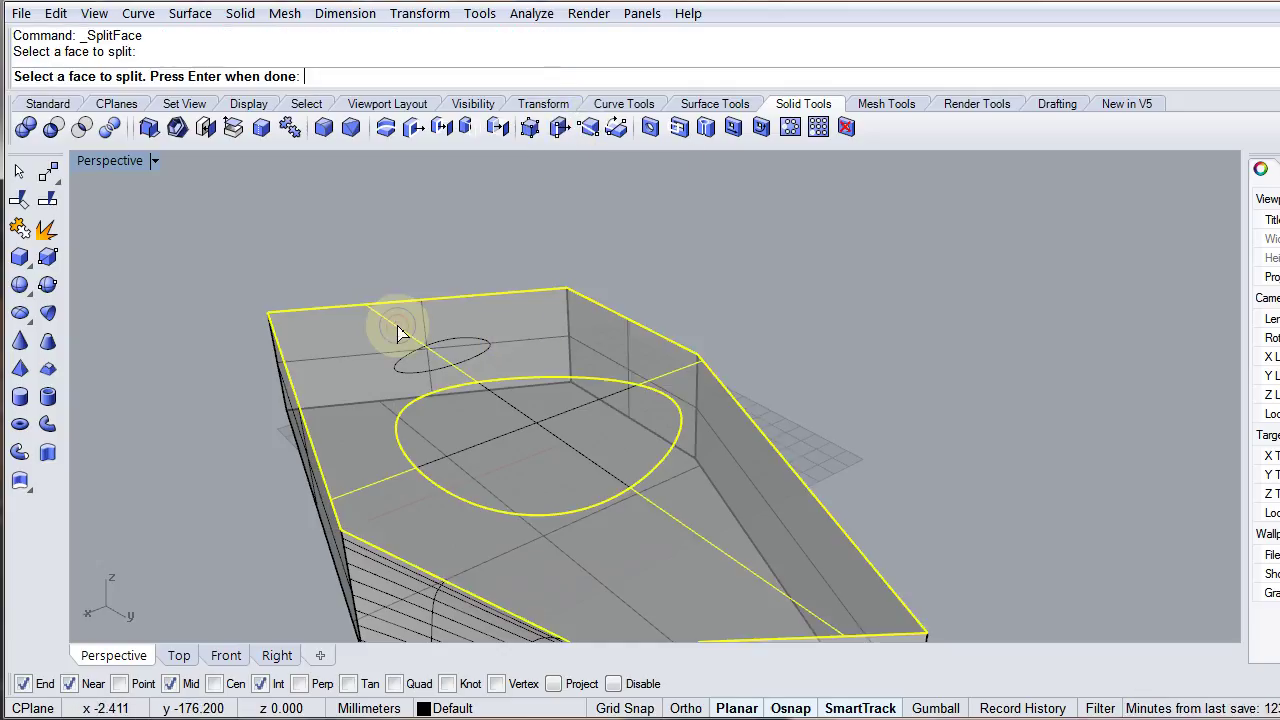
pyautogui.press('Return')
pyautogui.click(397, 366)
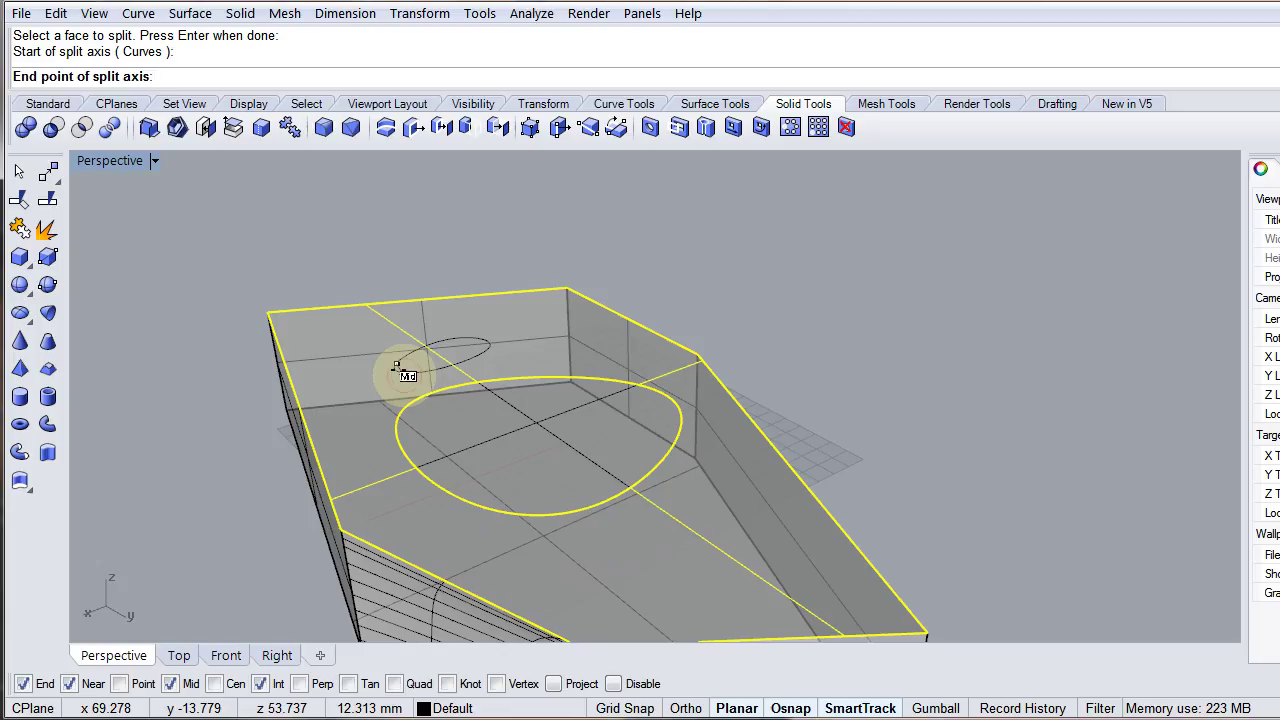
pyautogui.press('Escape')
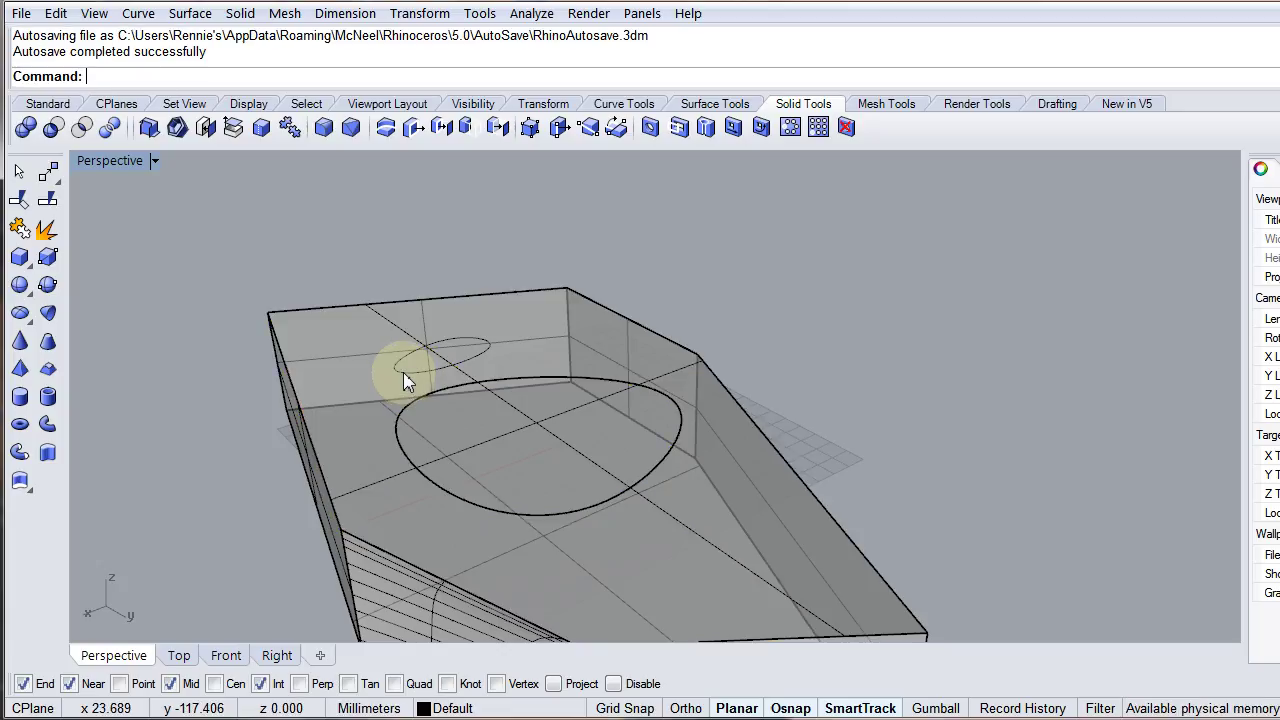
# Split the solid's top face along the small closed curve using SplitFace with the Curves option.
pyautogui.press('Return')
pyautogui.click(401, 334)
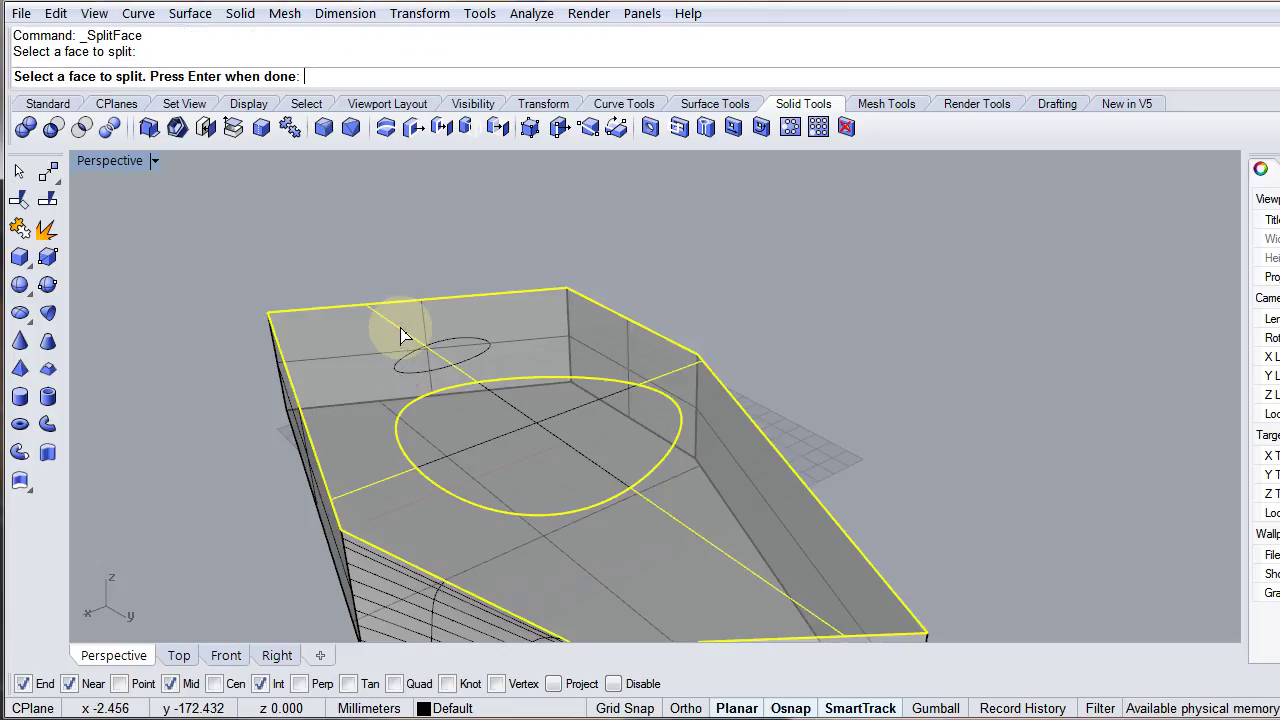
pyautogui.press('Return')
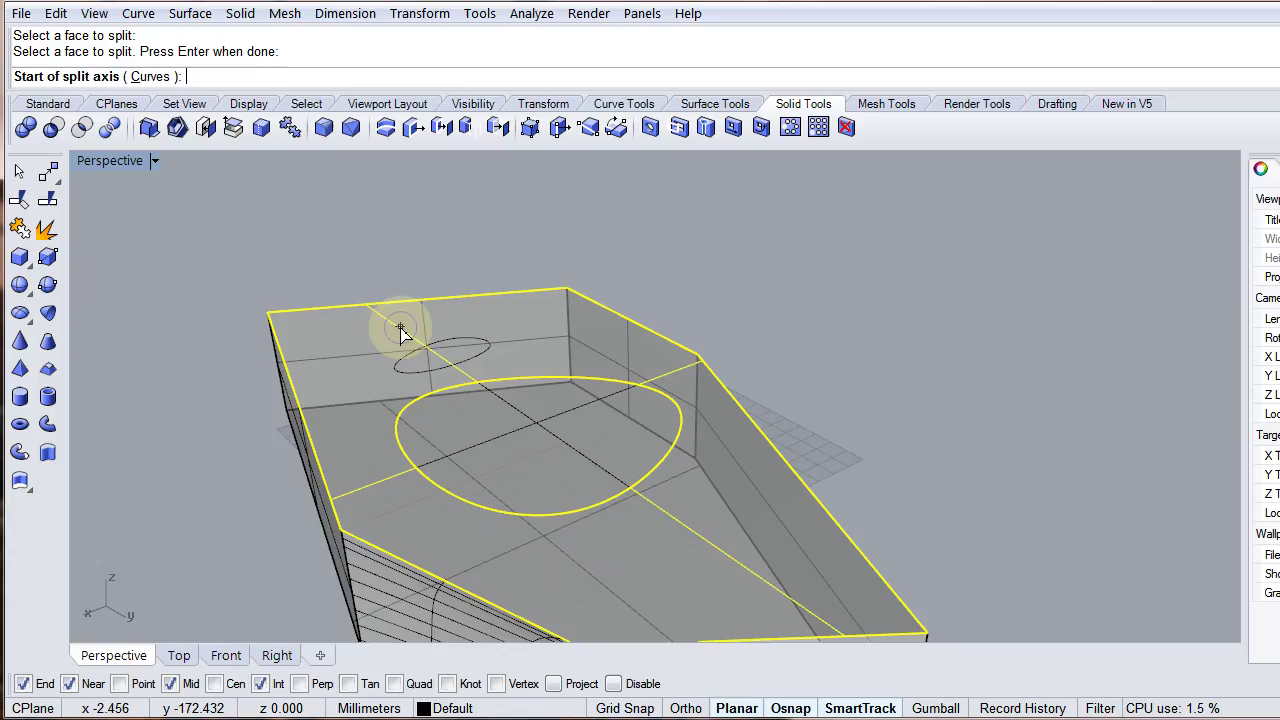
pyautogui.click(182, 76)
pyautogui.click(393, 376)
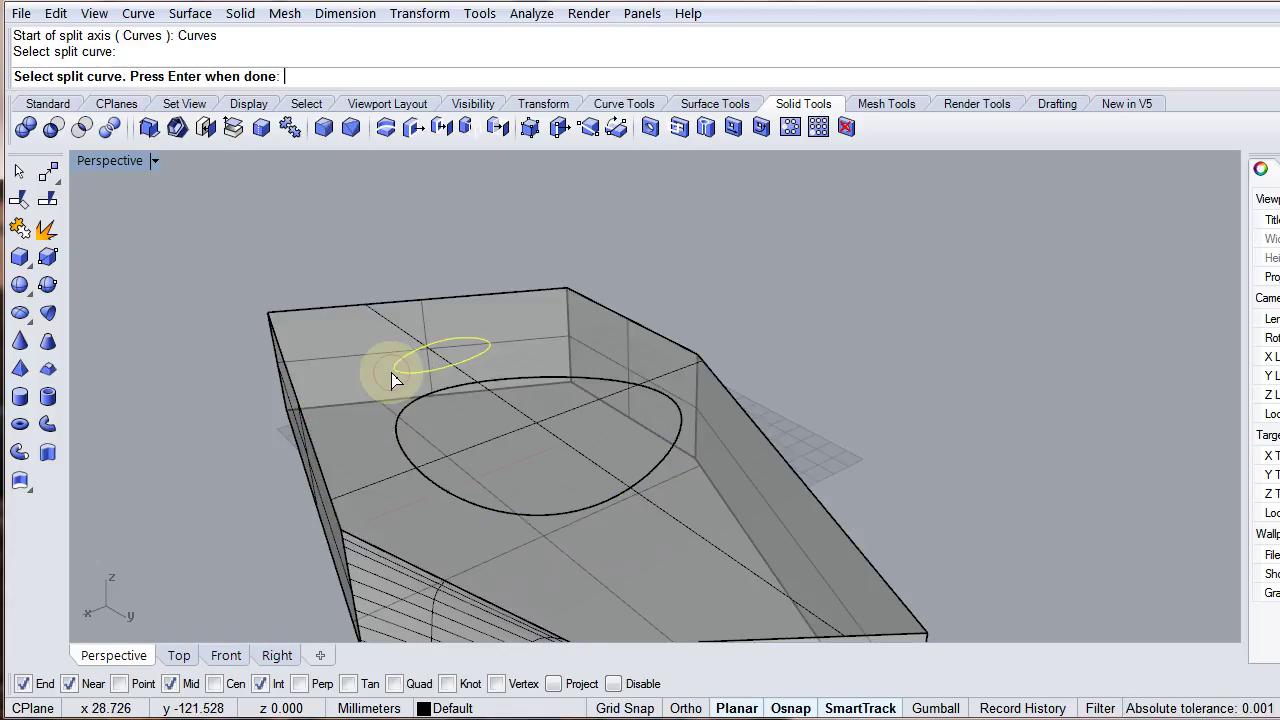
pyautogui.press('Return')
# Move the large curved face up about 53 mm using MoveFace with DirectionConstraint=Normal.
pyautogui.moveTo(614, 449); pyautogui.dragTo(651, 461, button='right')
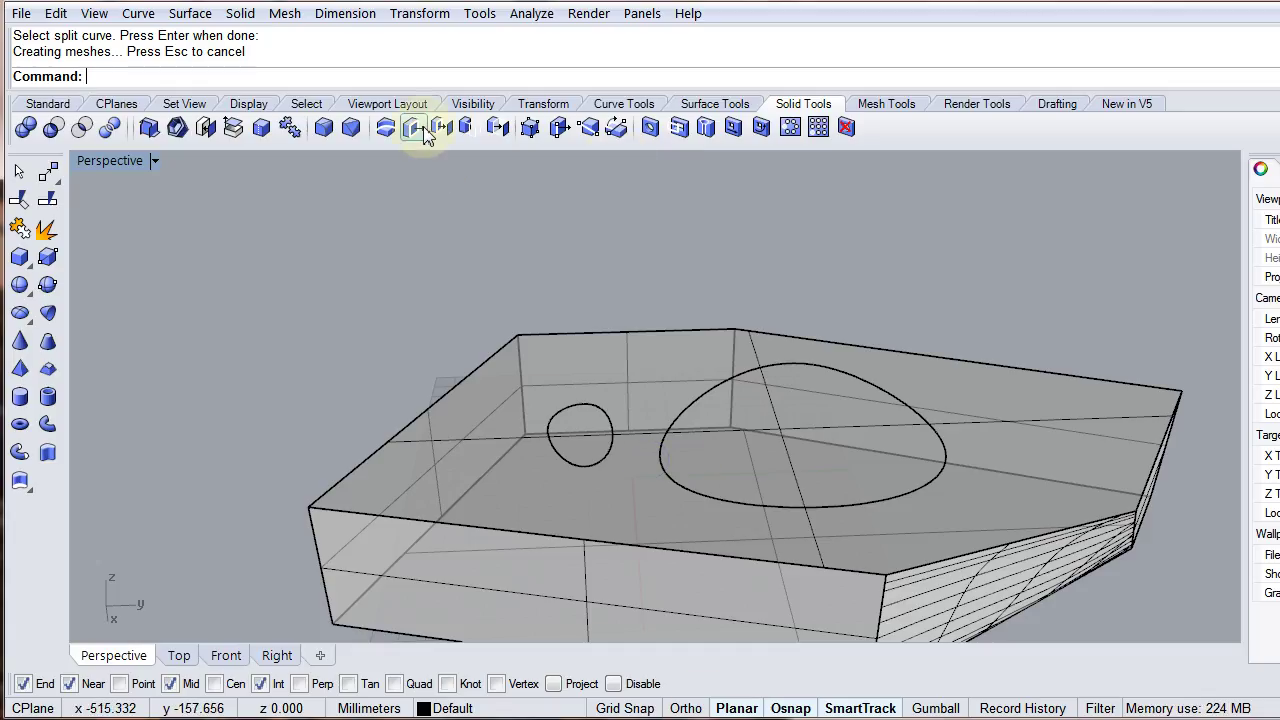
pyautogui.click(414, 129)
pyautogui.click(697, 418)
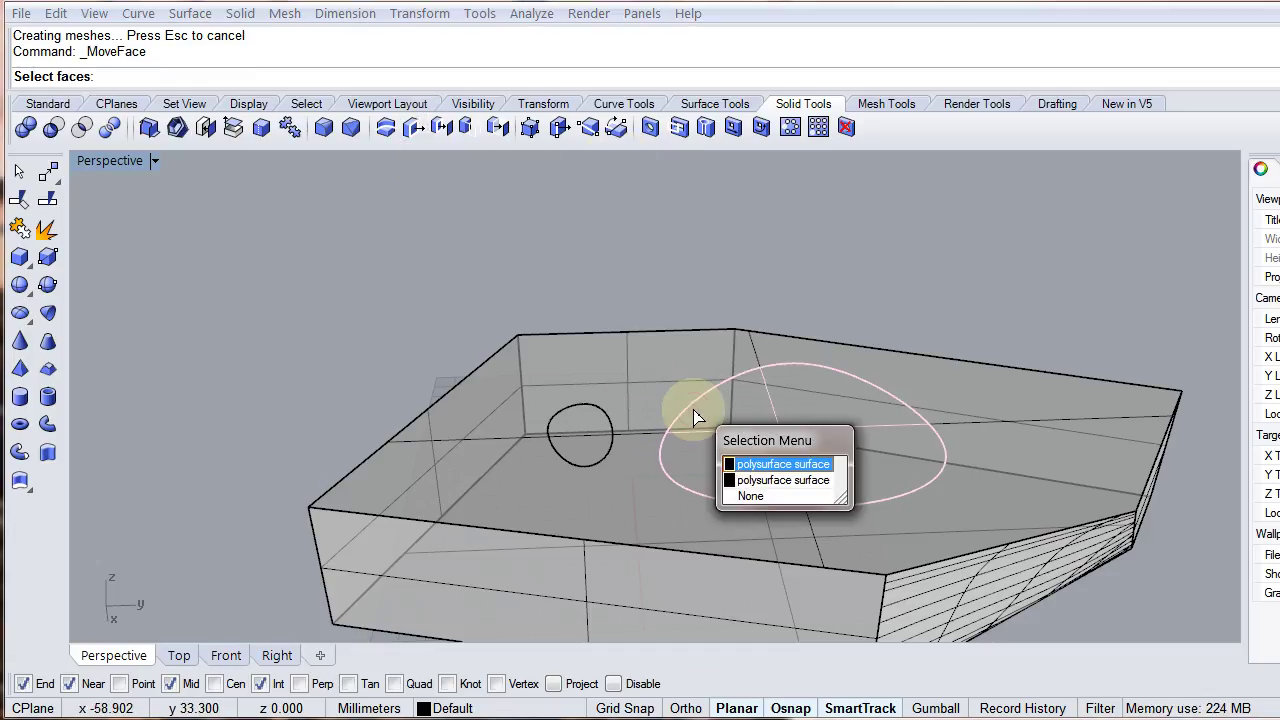
pyautogui.click(736, 462)
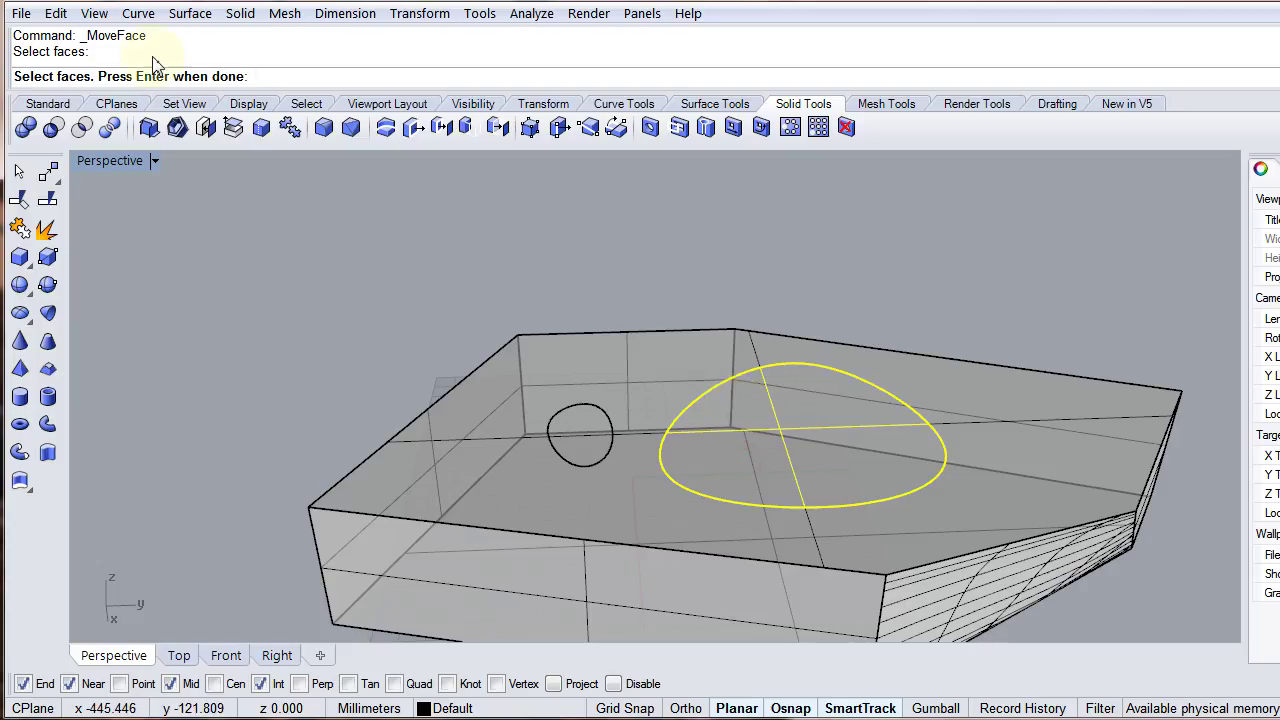
pyautogui.press('Return')
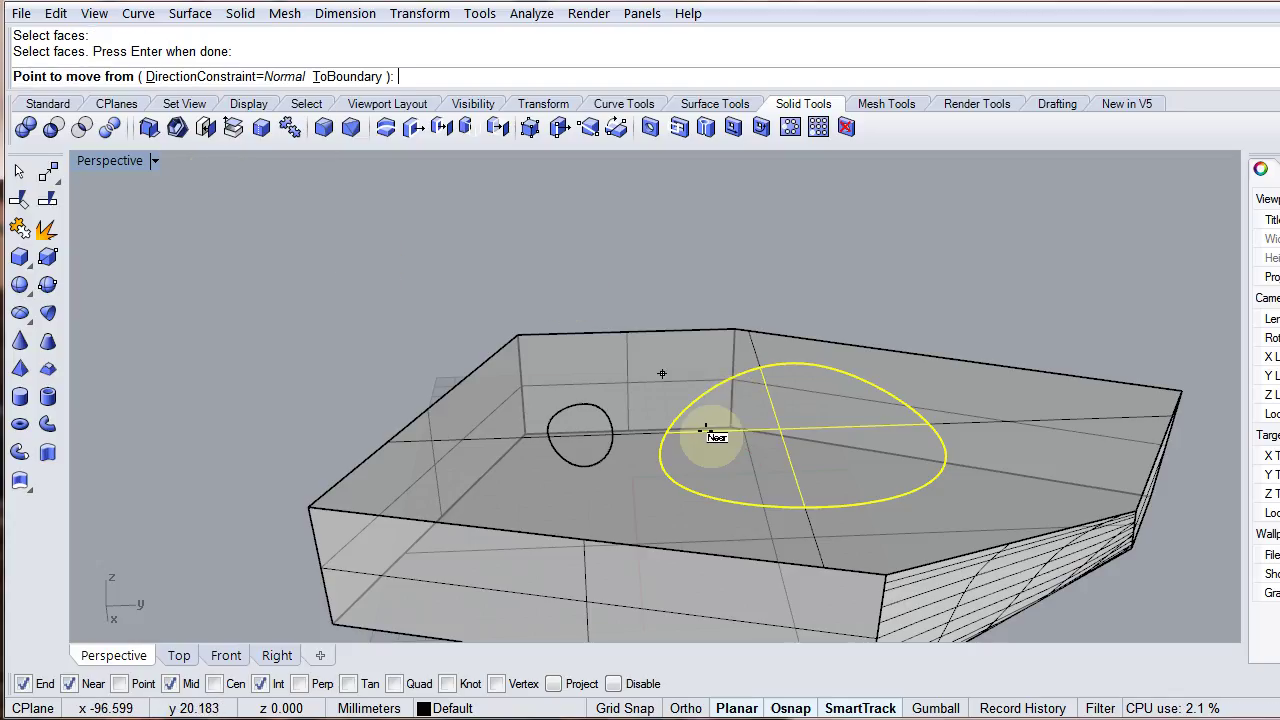
pyautogui.click(684, 486)
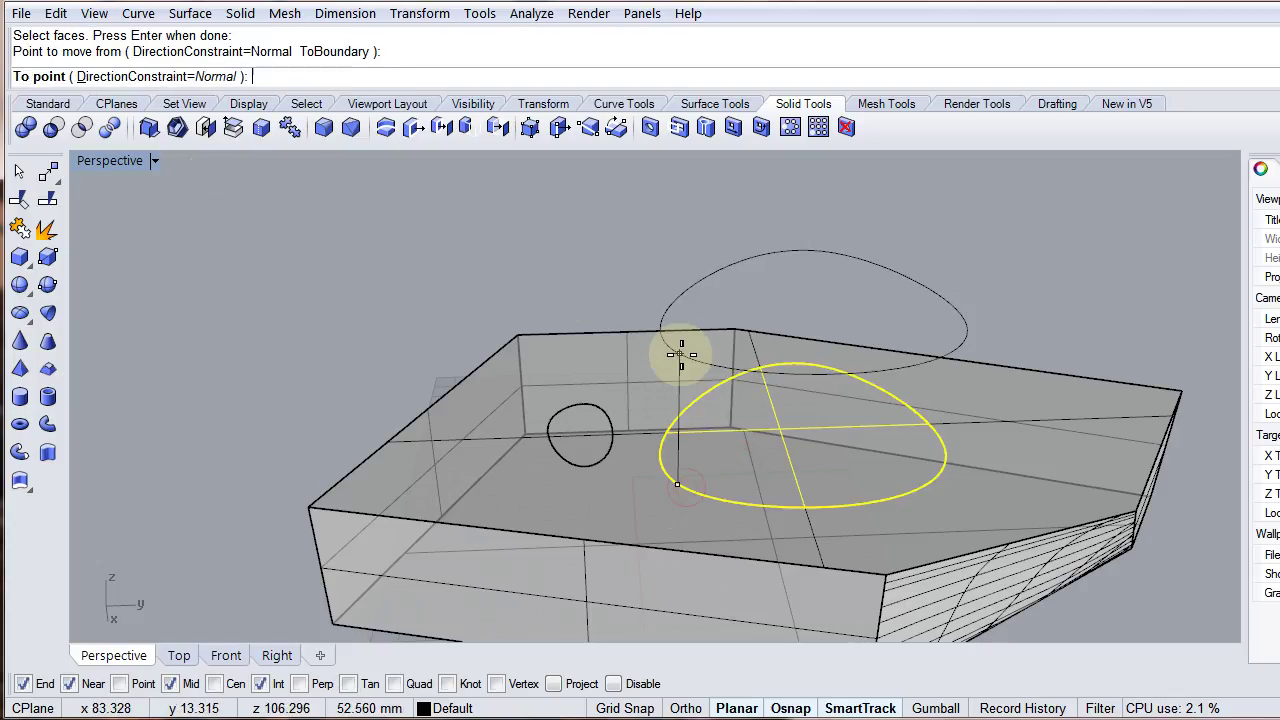
pyautogui.click(678, 355)
pyautogui.moveTo(690, 444); pyautogui.dragTo(604, 452, button='right')
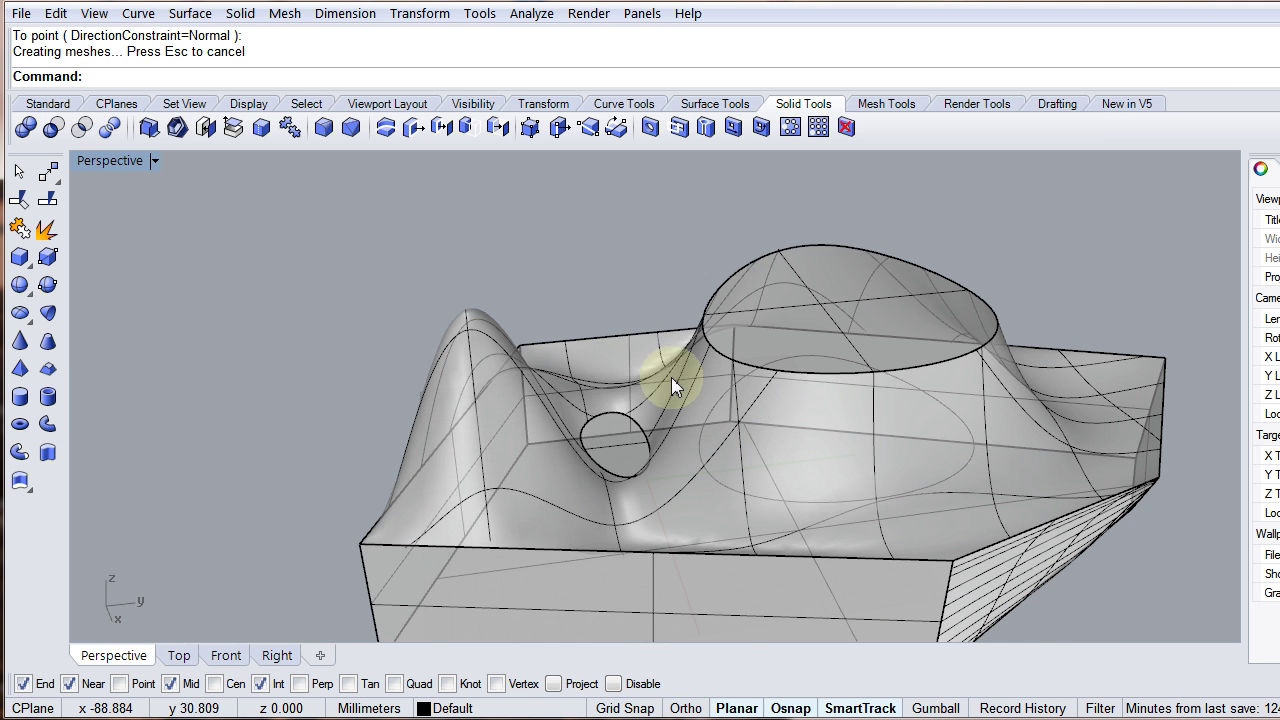
# Move the small curved face up above the large one using MoveFace with DirectionConstraint=Normal, and inspect the resulting shape.
pyautogui.moveTo(677, 377); pyautogui.dragTo(654, 486, button='right')
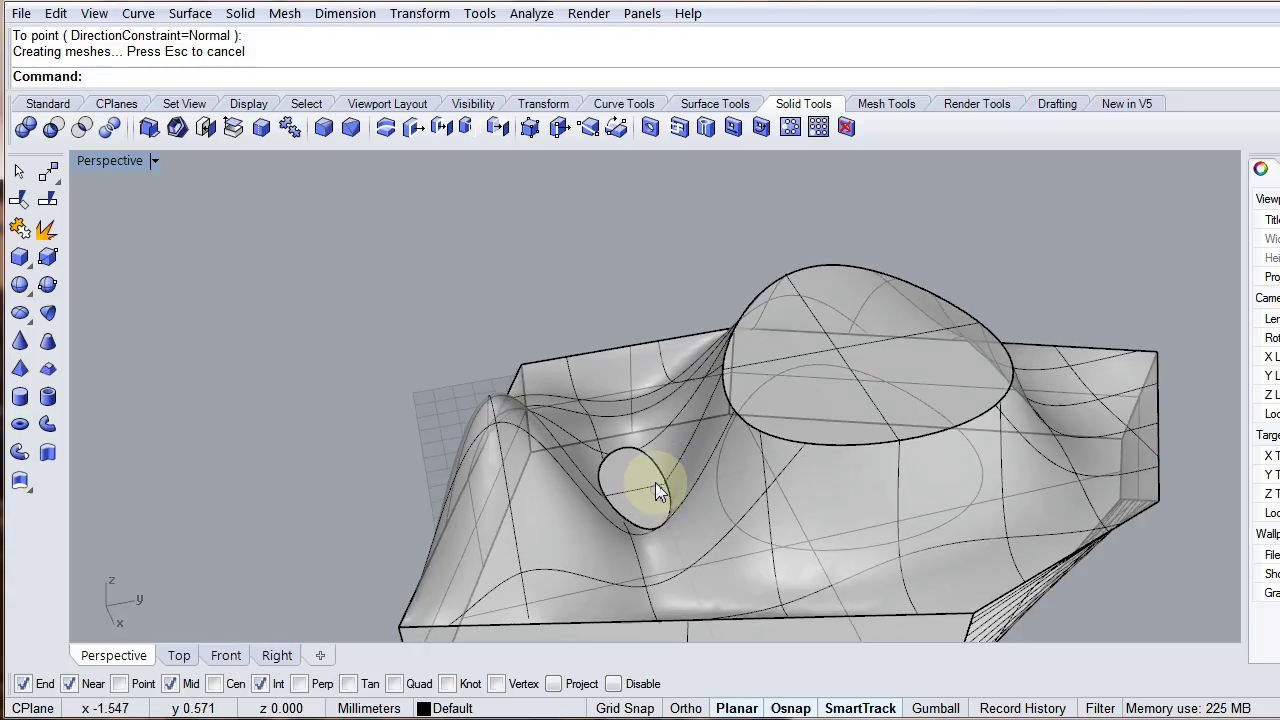
pyautogui.click(654, 490)
pyautogui.press('Return')
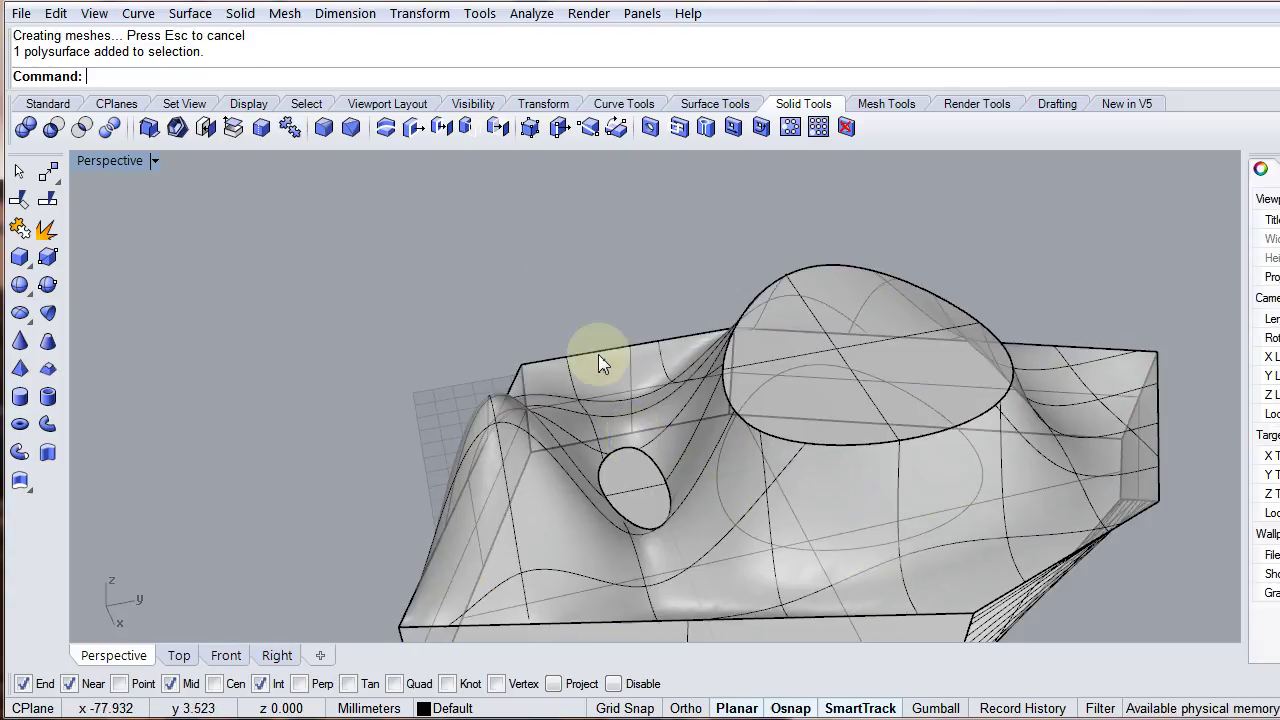
pyautogui.press('Return')
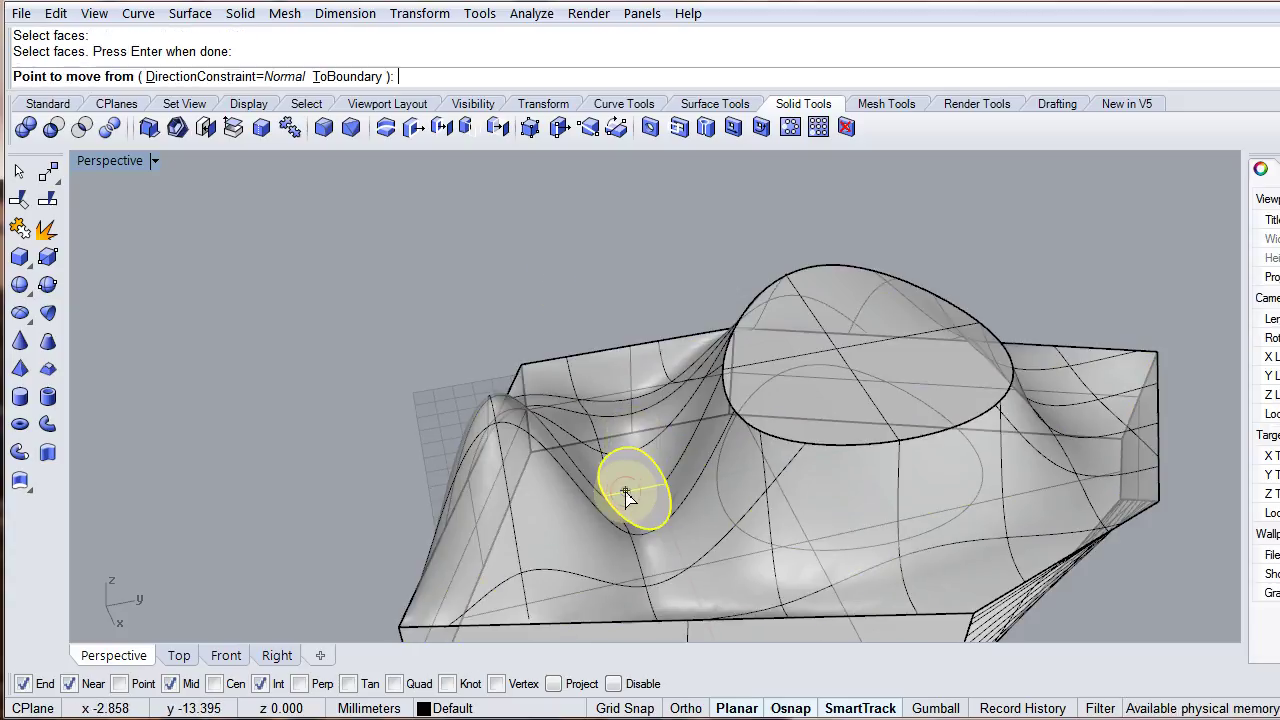
pyautogui.click(626, 485)
pyautogui.click(622, 352)
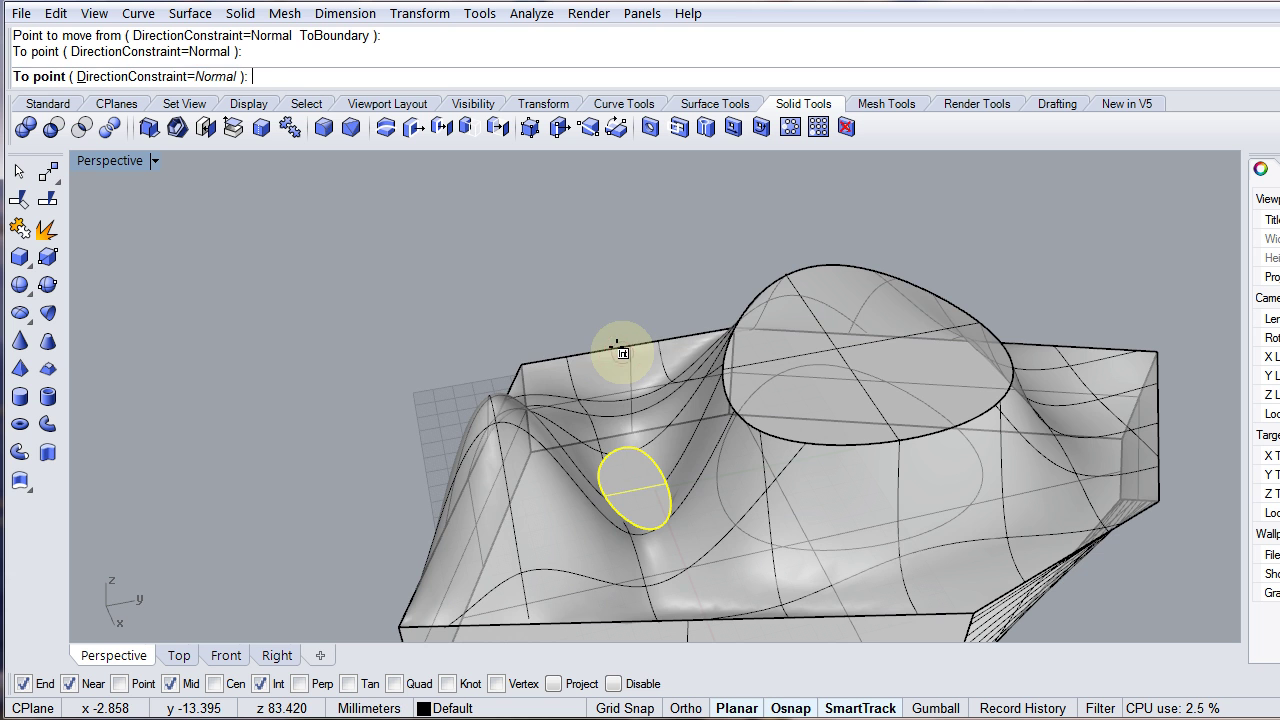
pyautogui.click(622, 352)
pyautogui.moveTo(762, 487); pyautogui.dragTo(717, 360, button='right')
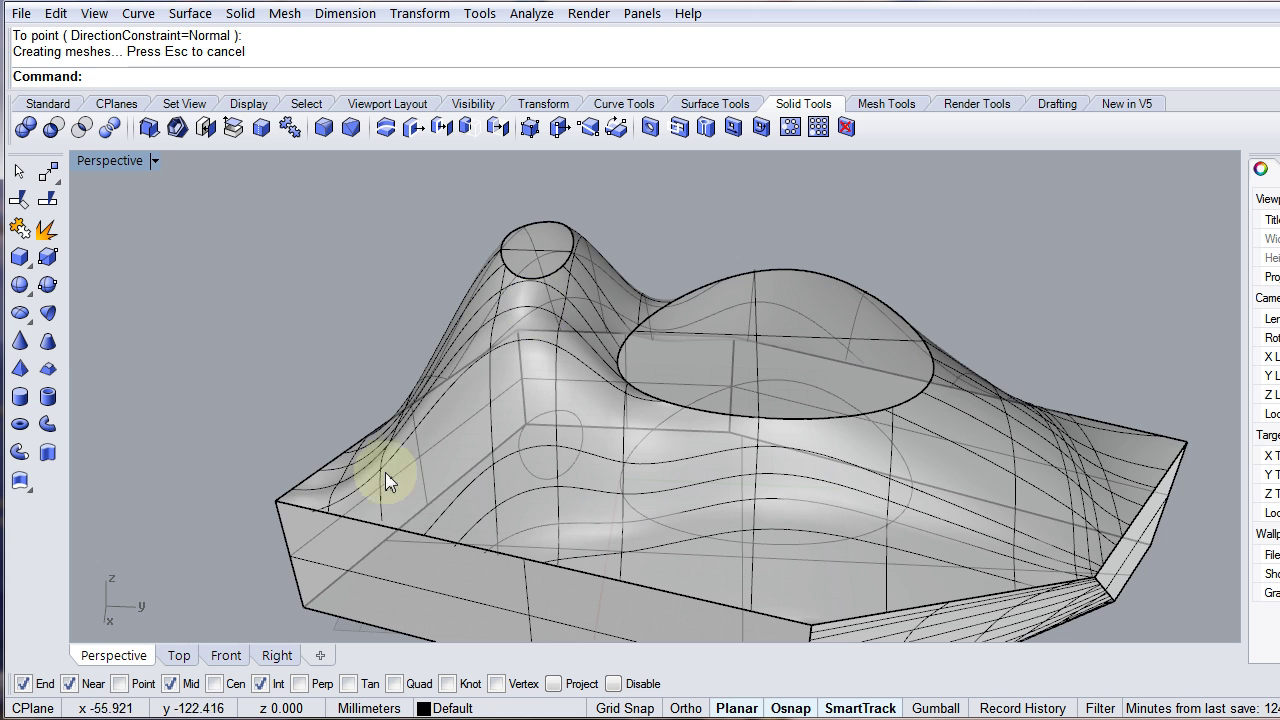
pyautogui.moveTo(758, 470); pyautogui.dragTo(391, 400, button='right')
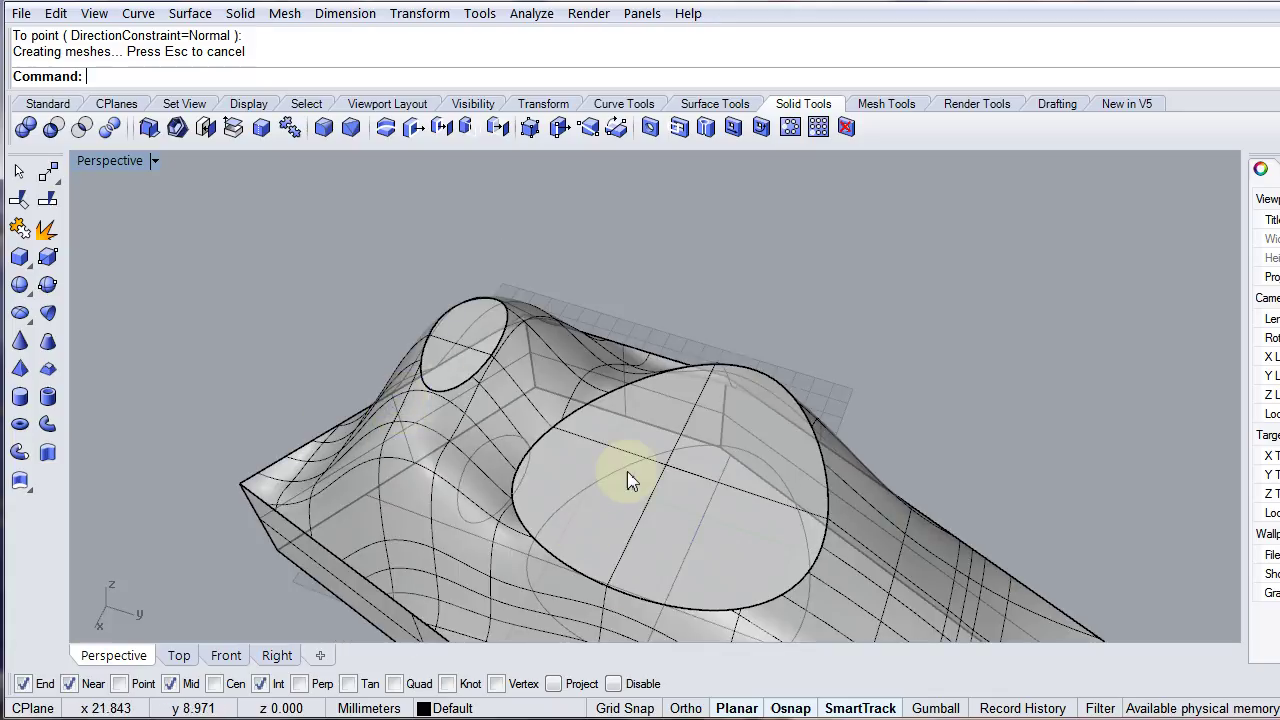
pyautogui.moveTo(629, 477); pyautogui.dragTo(689, 423, button='right')
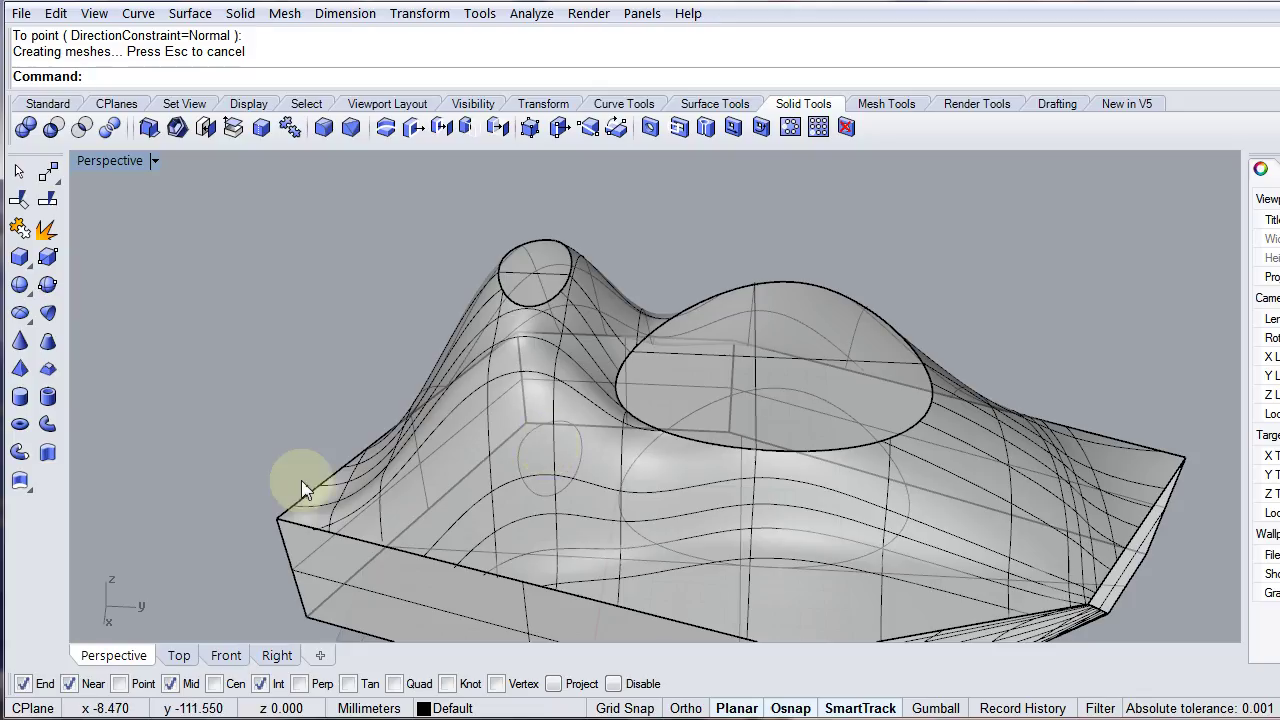
# Explode the deformed solid into separate surfaces and turn on the control points of its curved top surface.
pyautogui.click(510, 397)
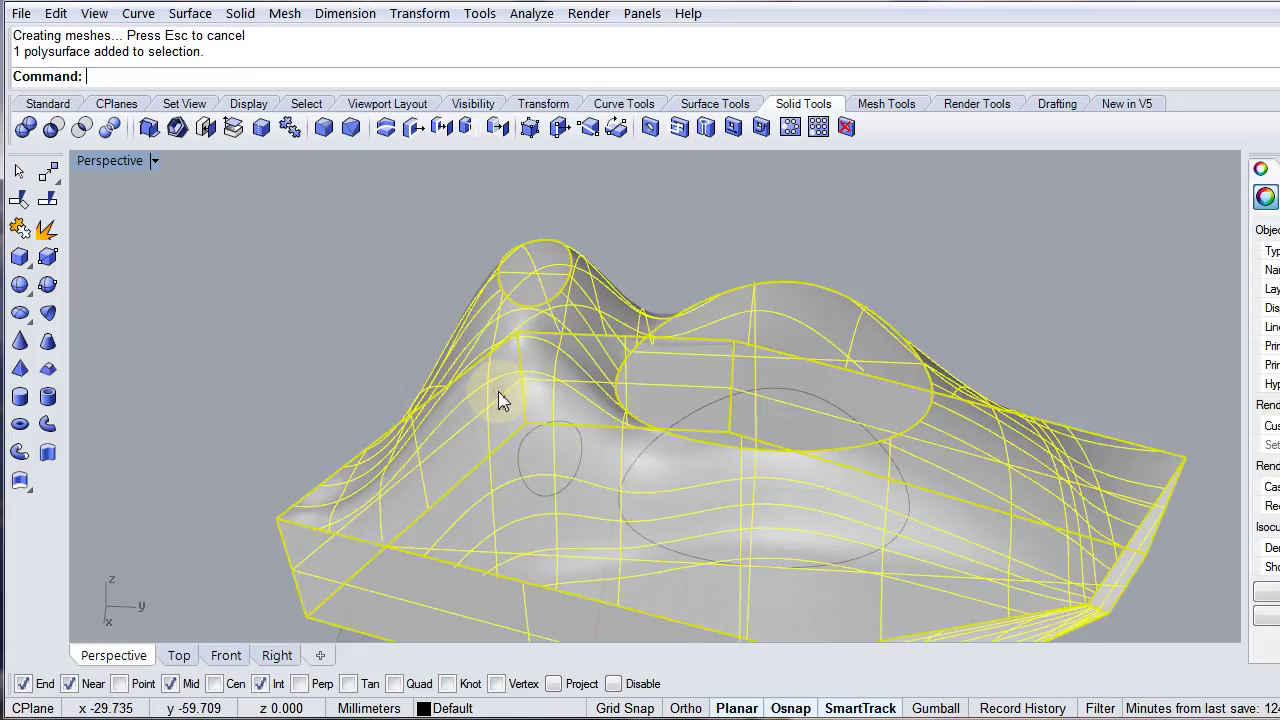
pyautogui.click(47, 230)
pyautogui.click(437, 412)
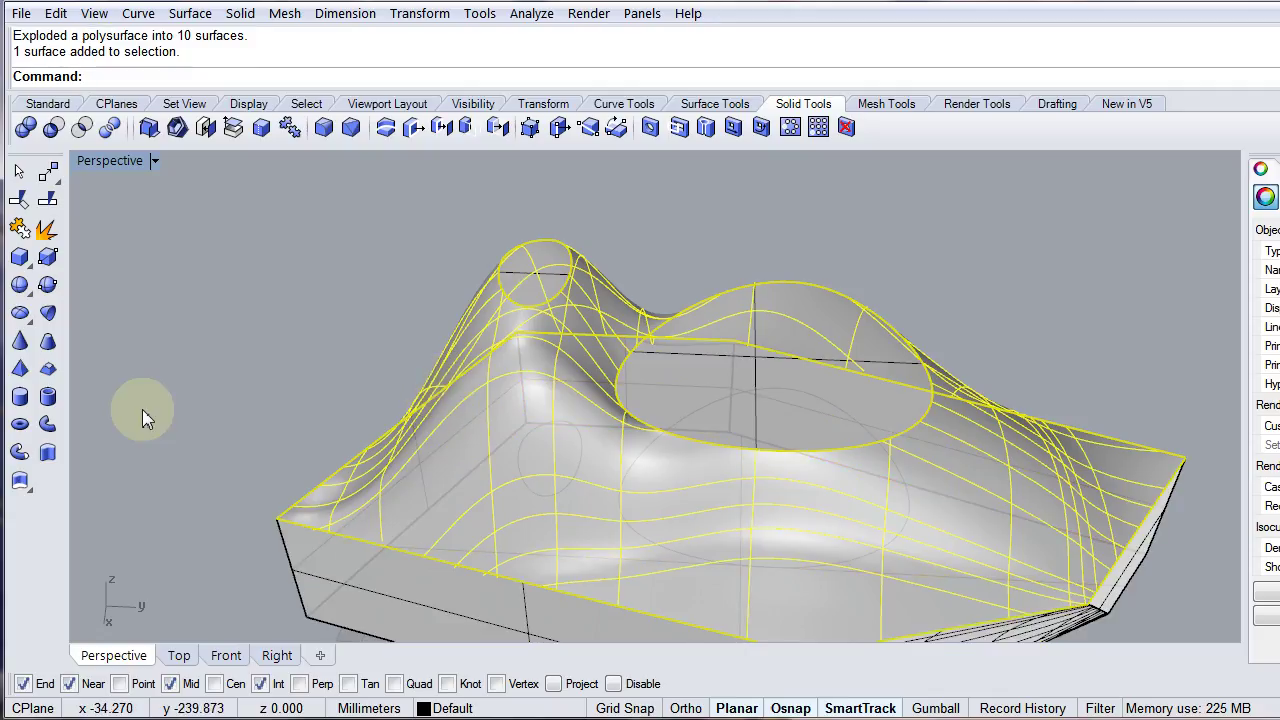
pyautogui.click(55, 105)
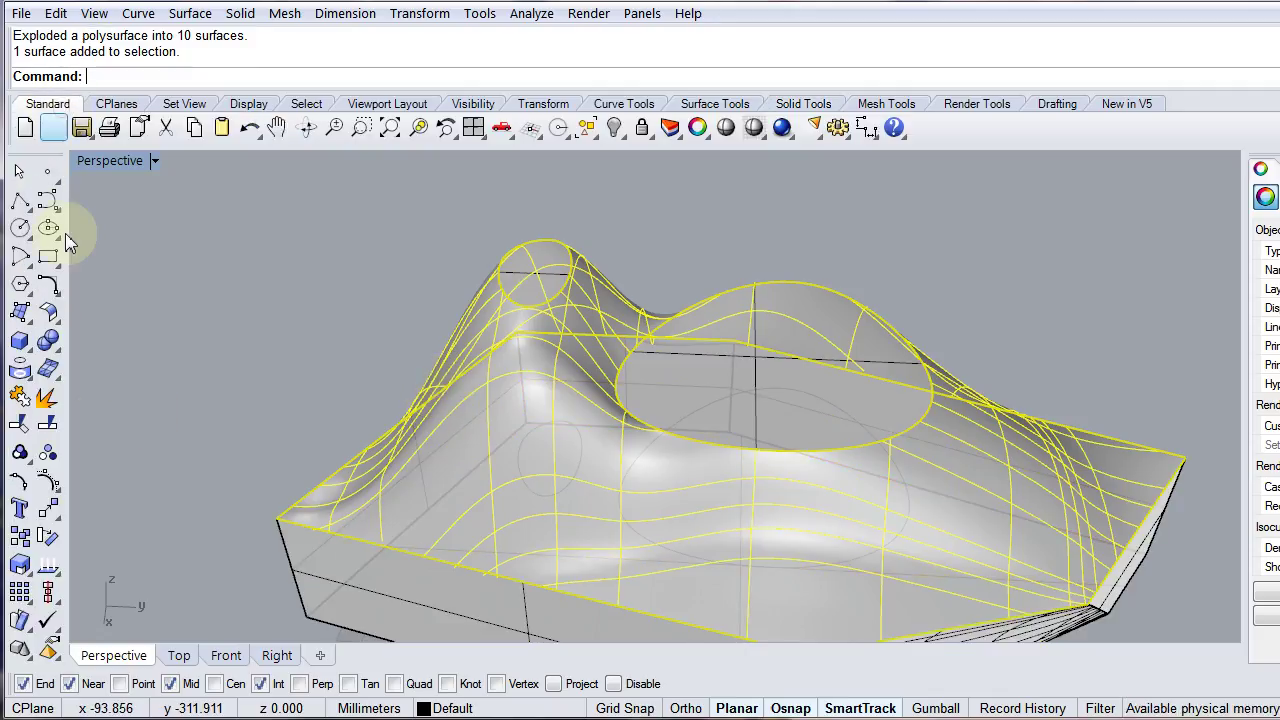
pyautogui.click(50, 480)
# With object snaps disabled, move one control point below the small raised face down to the block's top level in the Right view, and inspect the edges.
pyautogui.moveTo(491, 420); pyautogui.dragTo(762, 590, button='right')
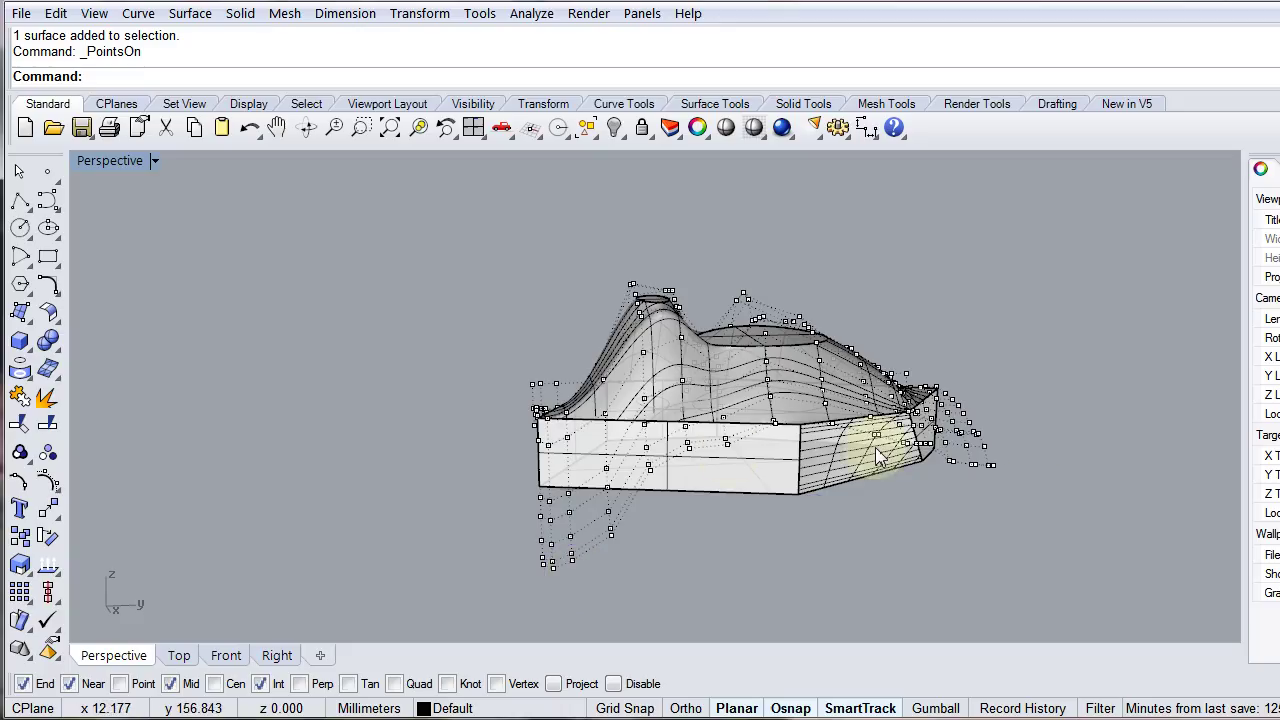
pyautogui.moveTo(1049, 500); pyautogui.dragTo(871, 551, button='right')
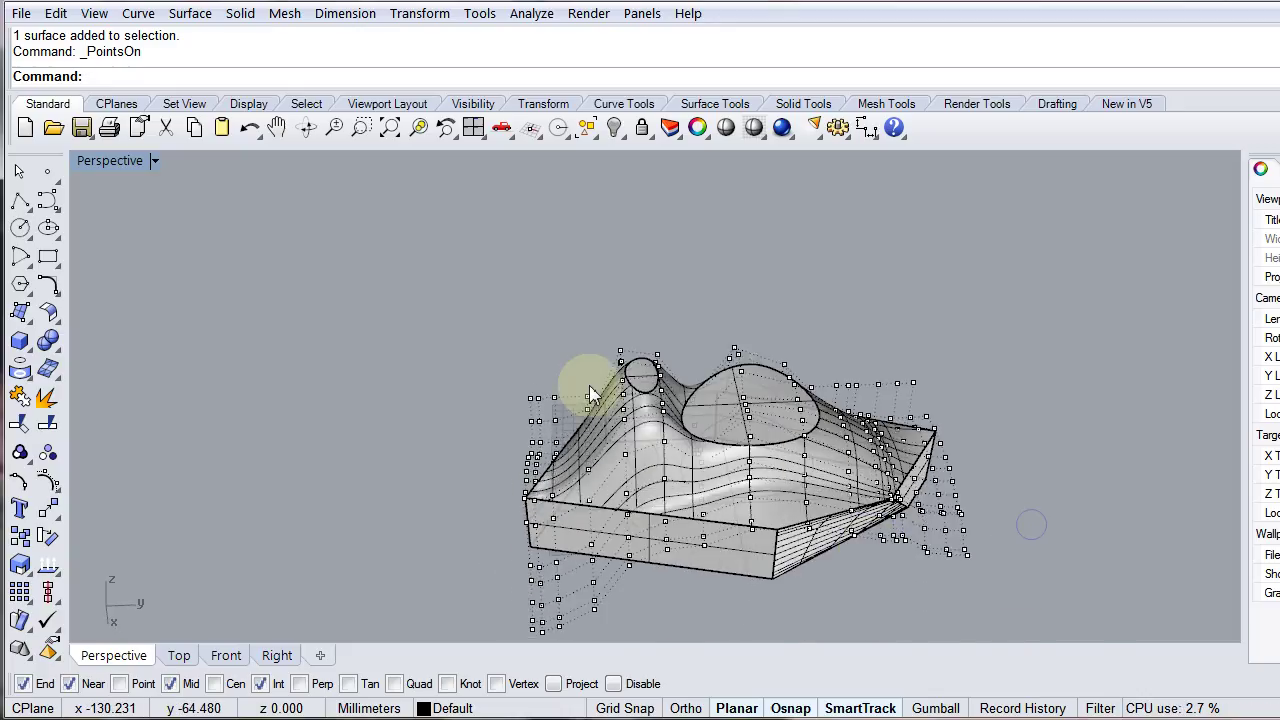
pyautogui.scroll(5, 673, 378)
pyautogui.scroll(-5, 650, 514)
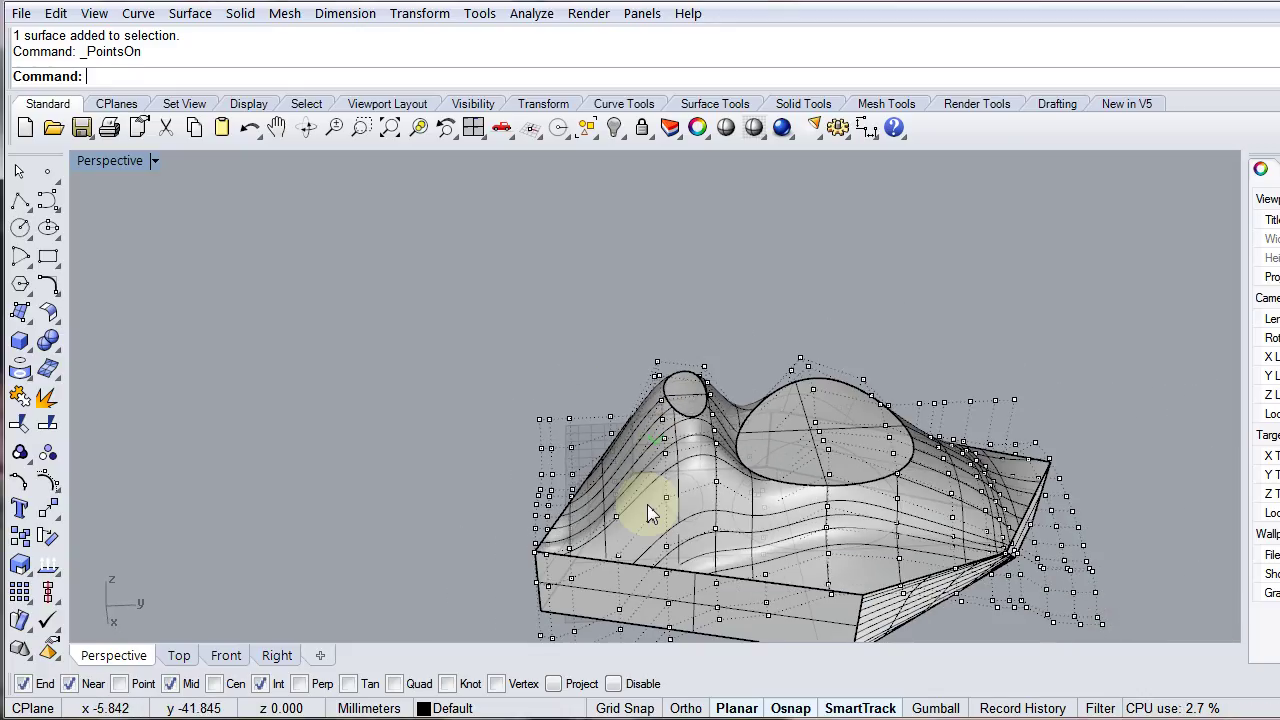
pyautogui.scroll(2, 660, 470)
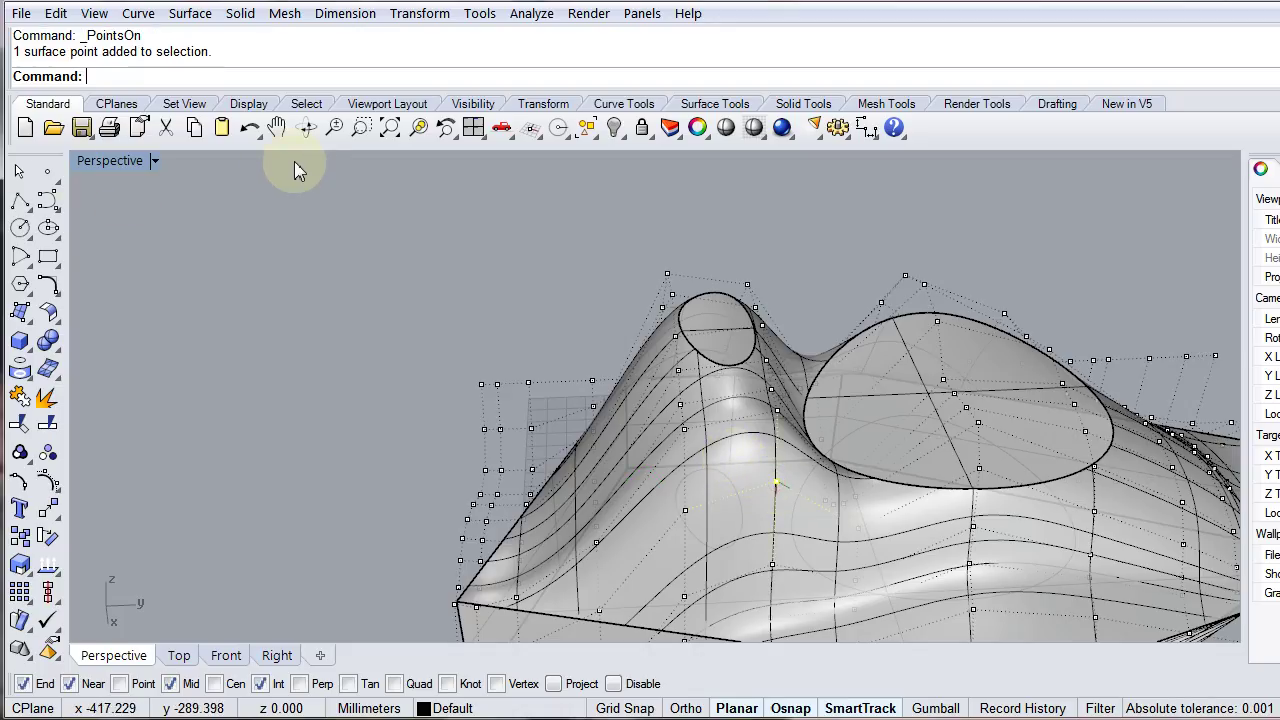
pyautogui.doubleClick(122, 163)
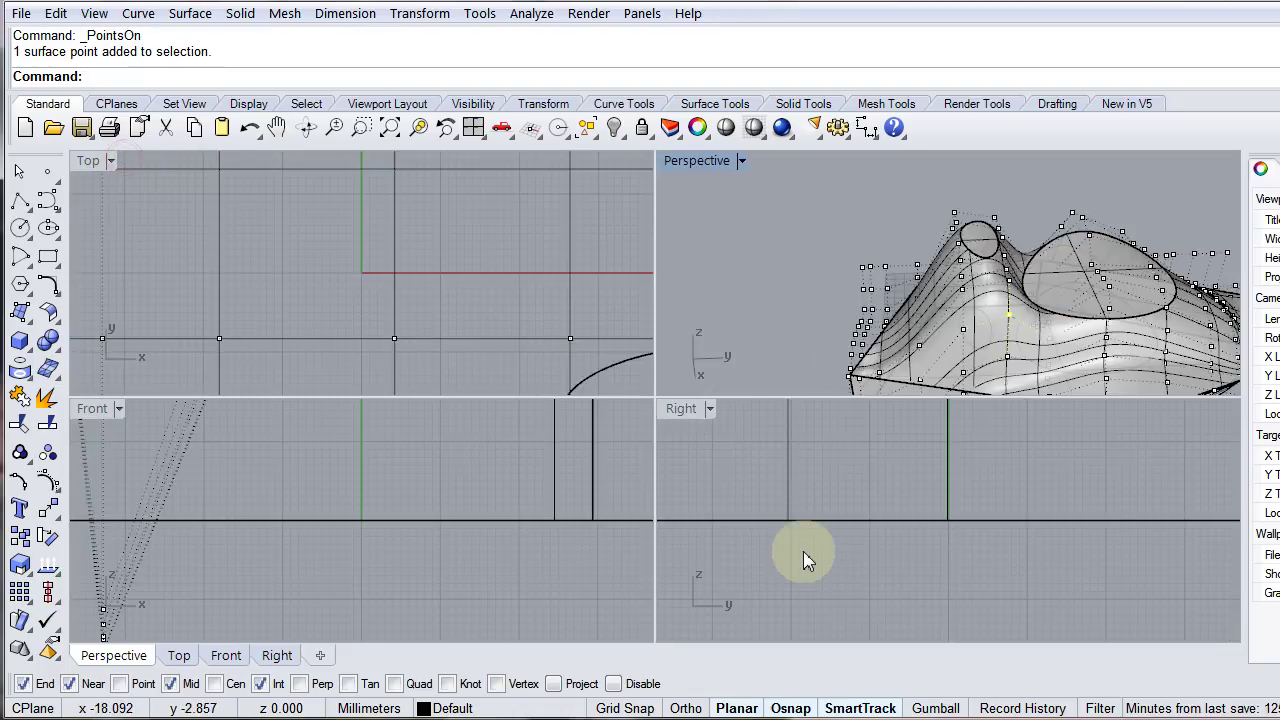
pyautogui.scroll(-6, 811, 546)
pyautogui.scroll(3, 823, 440)
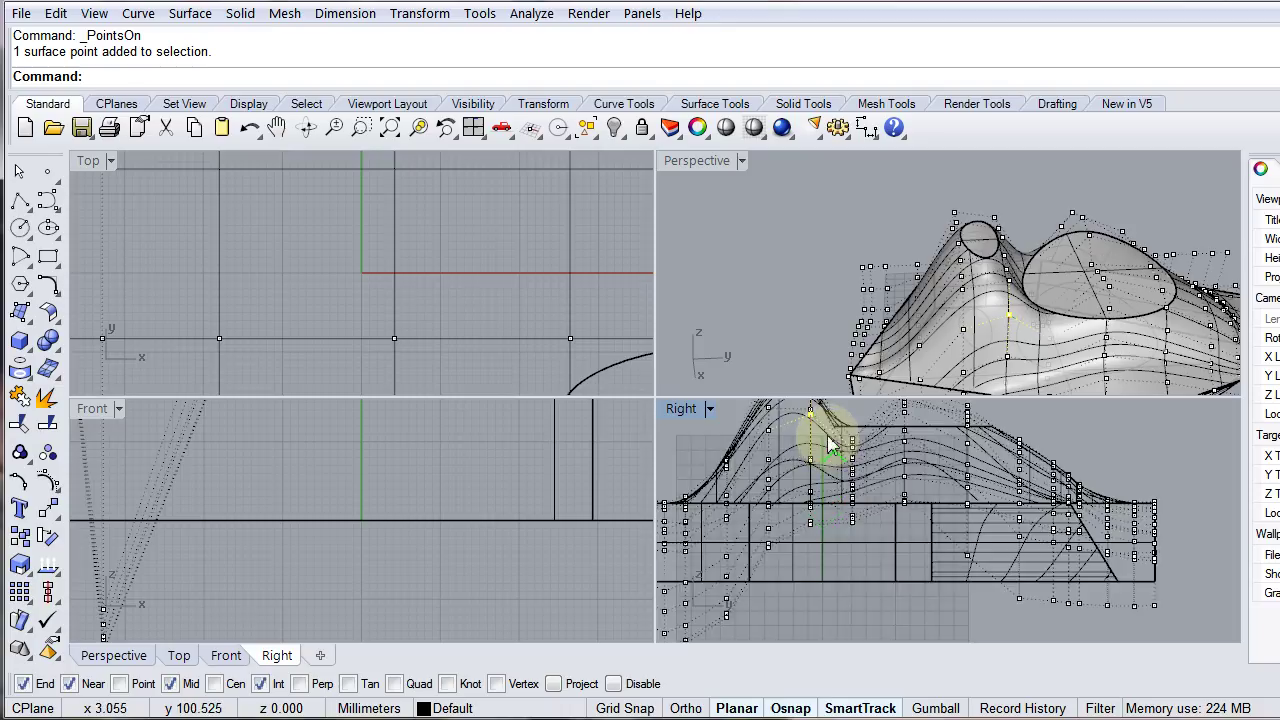
pyautogui.click(620, 686)
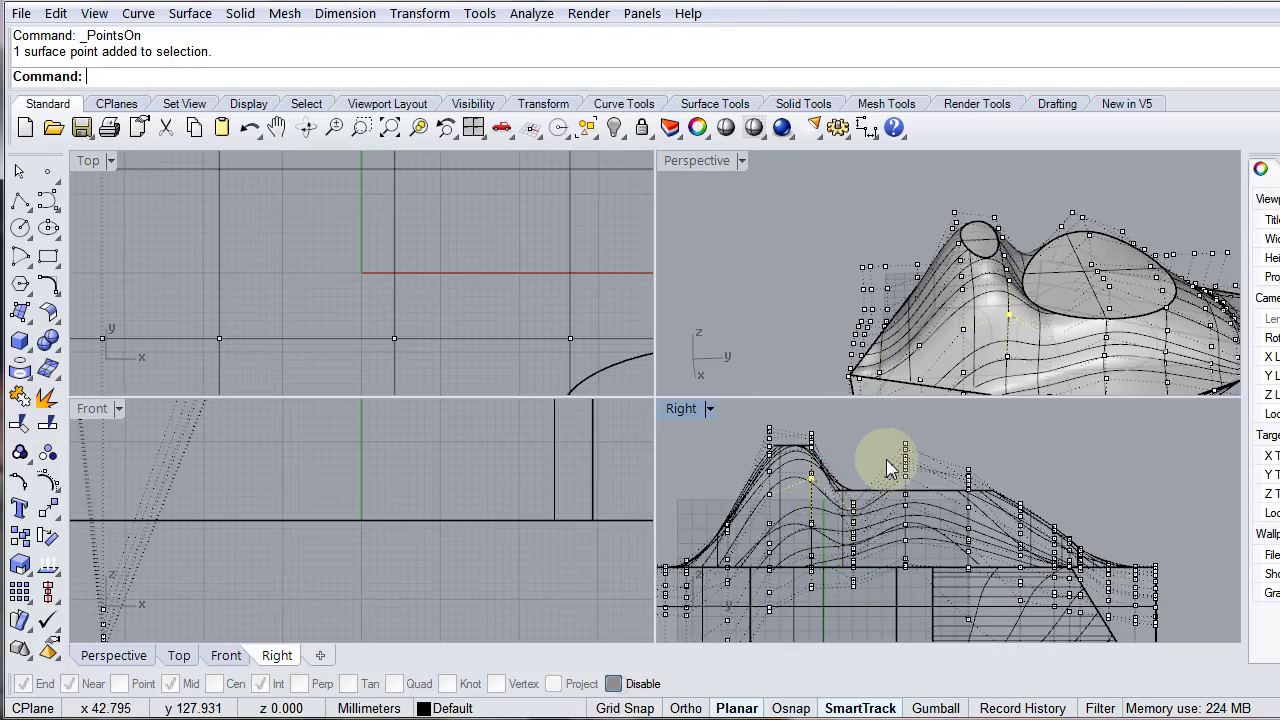
pyautogui.moveTo(811, 487); pyautogui.dragTo(811, 565)
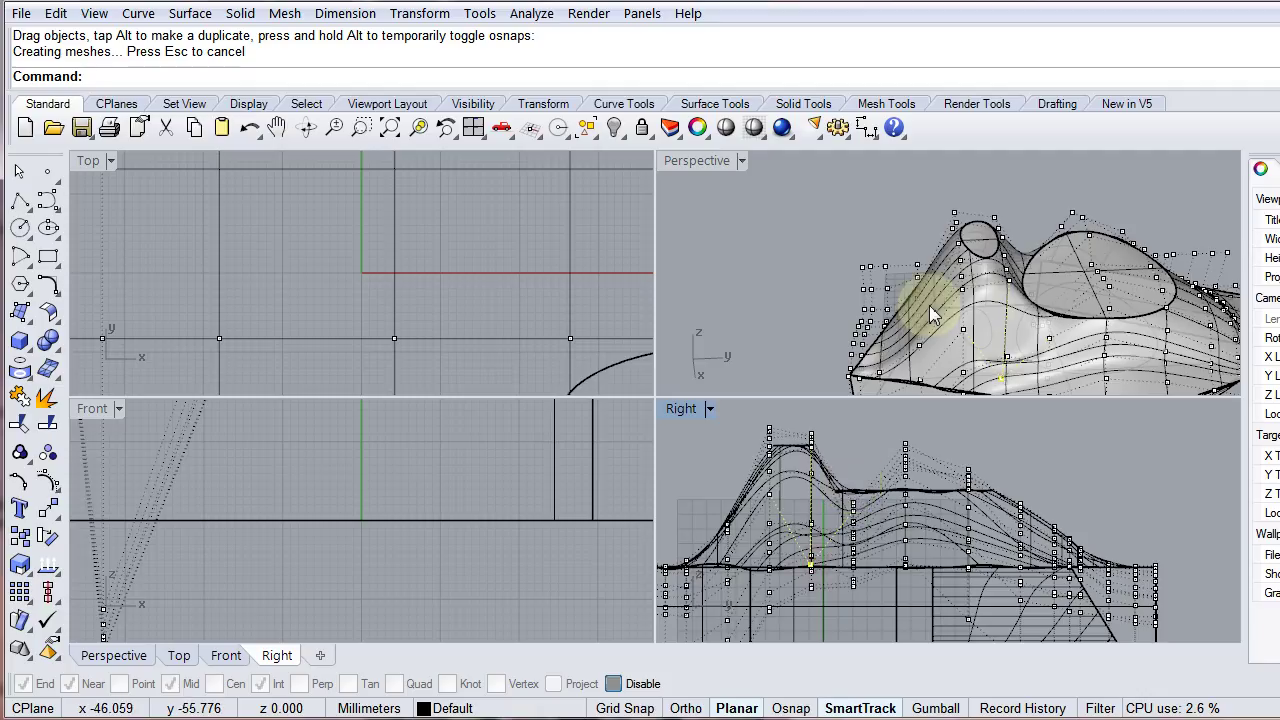
pyautogui.scroll(5, 957, 286)
pyautogui.moveTo(838, 311)
pyautogui.mouseDown(button='right')
pyautogui.moveTo(917, 323)
pyautogui.moveTo(960, 354)
pyautogui.moveTo(786, 263)
pyautogui.moveTo(857, 314)
pyautogui.mouseUp(button='right')
pyautogui.scroll(3, 790, 268)
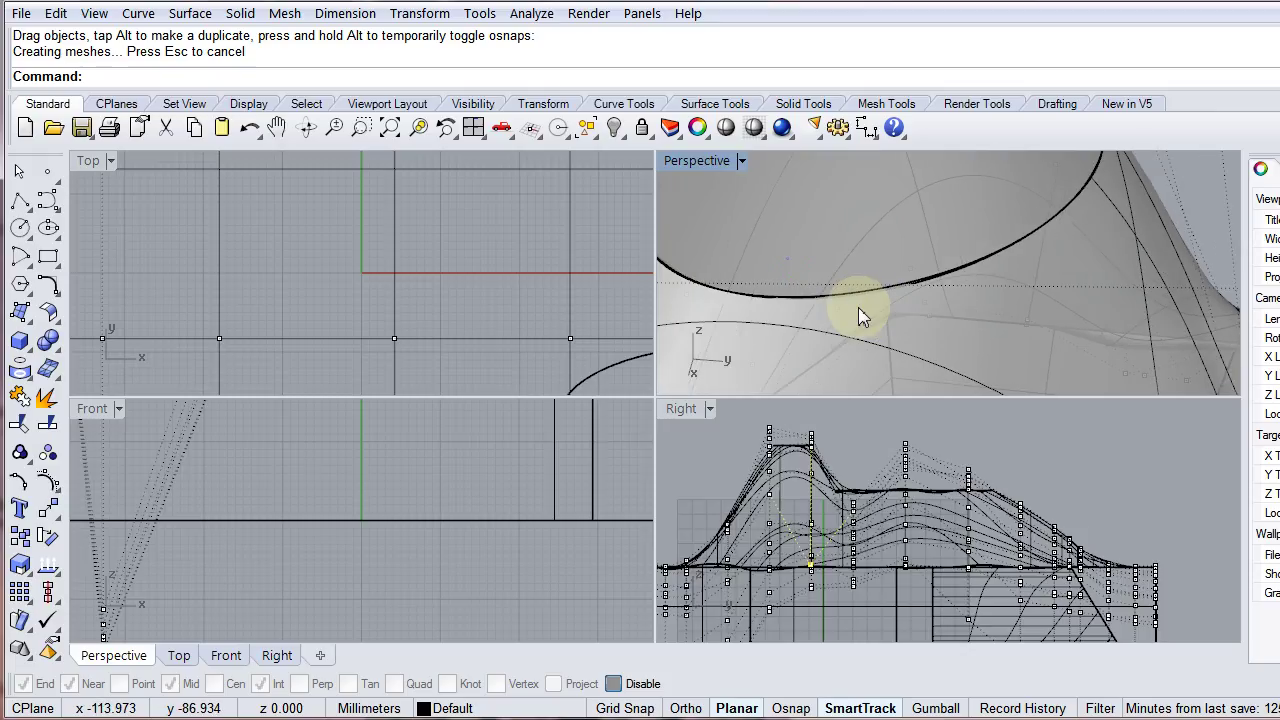
# Turn off the control points, select all objects and join the surfaces back together.
pyautogui.press('F11')
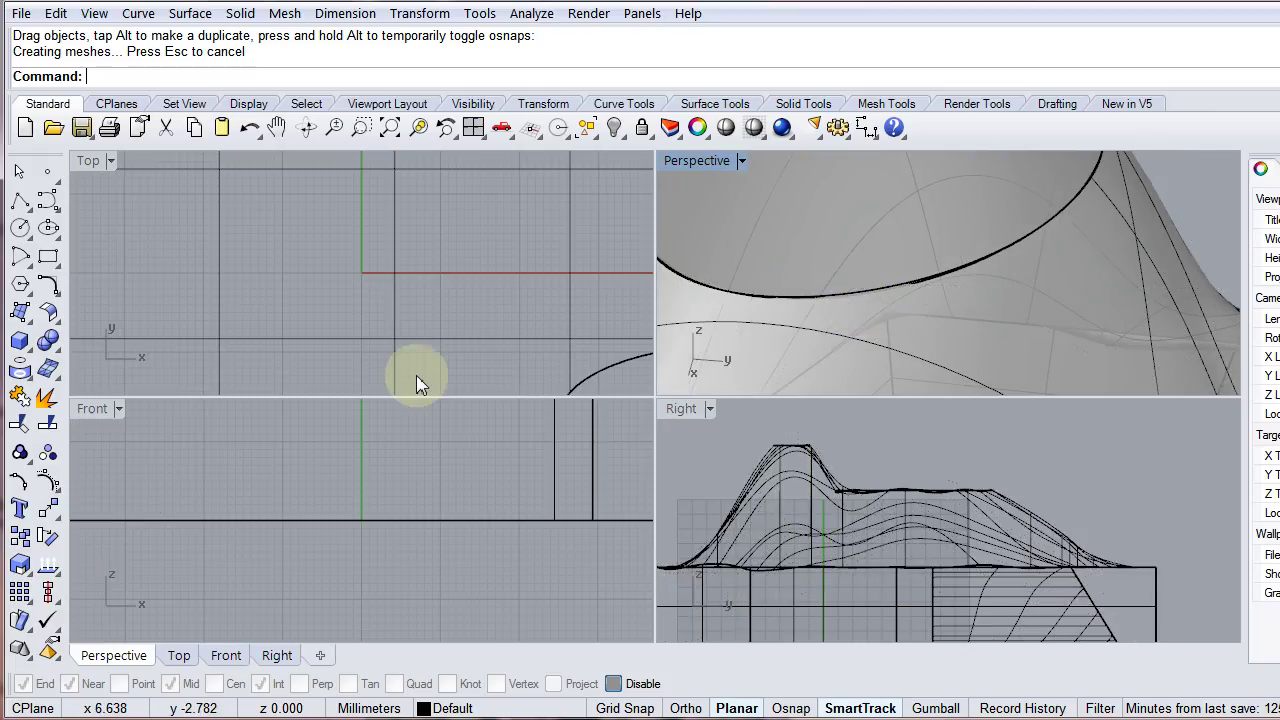
pyautogui.scroll(-5, 866, 480)
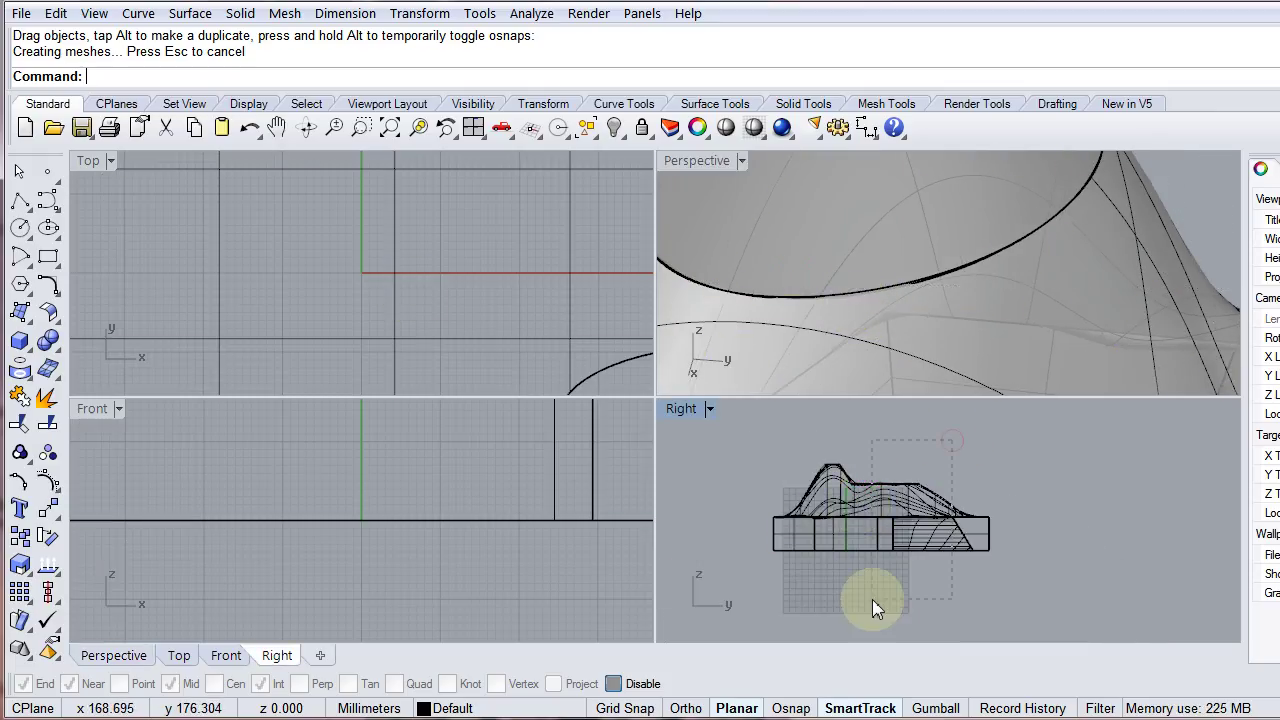
pyautogui.hotkey('ctrl', 'a')
pyautogui.click(22, 424)
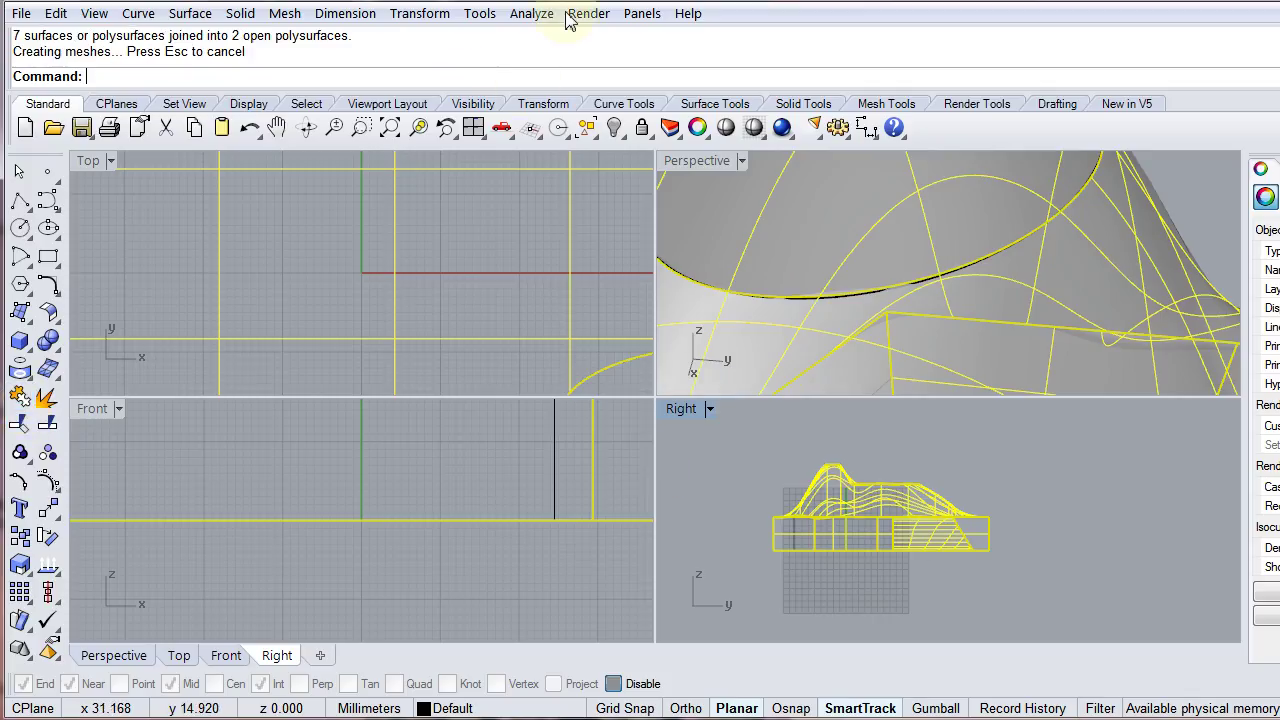
# Check the volume of the joined polysurfaces with the Volume mass-properties command, declining the calculation for non-closed objects.
pyautogui.click(531, 14)
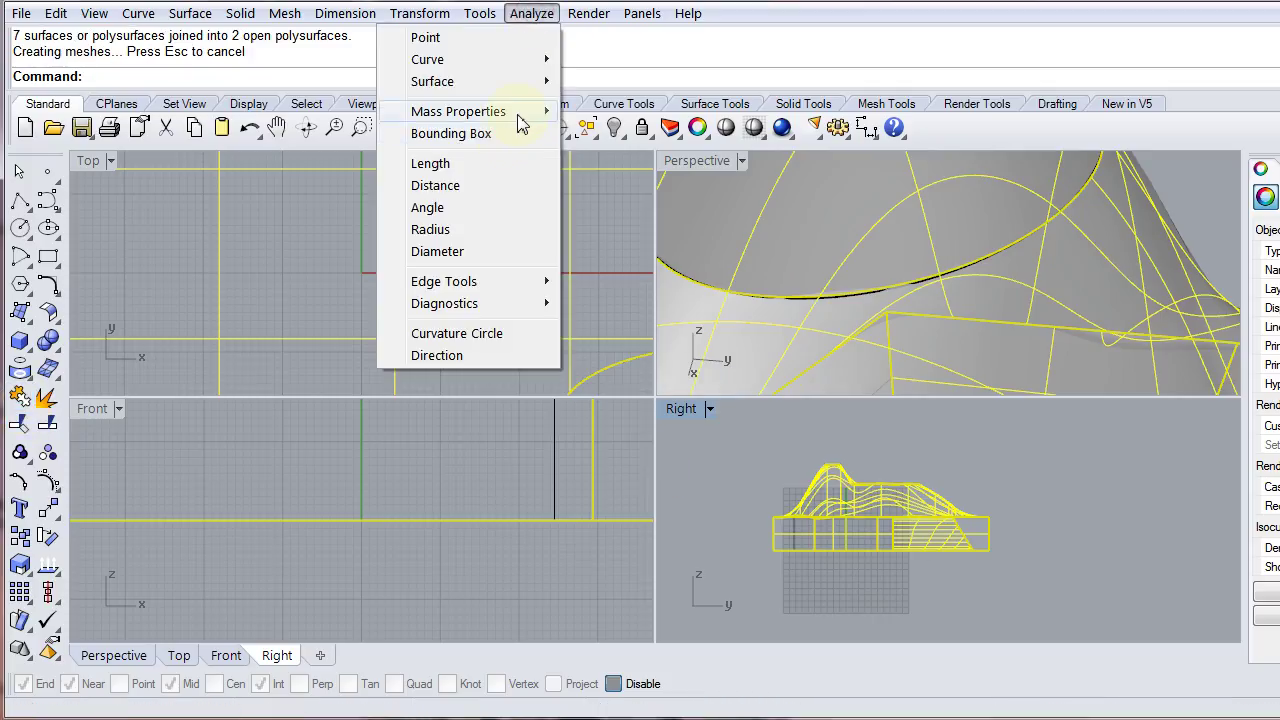
pyautogui.moveTo(521, 120)
pyautogui.click(332, 186)
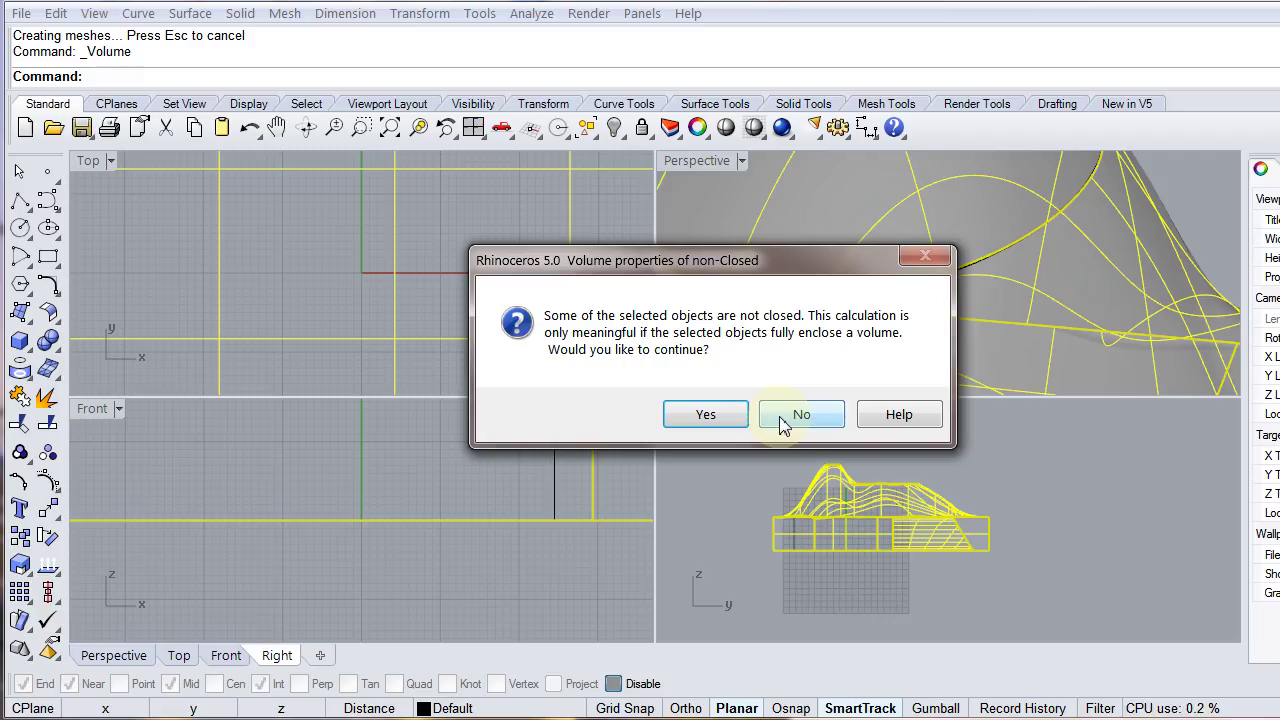
pyautogui.click(783, 424)
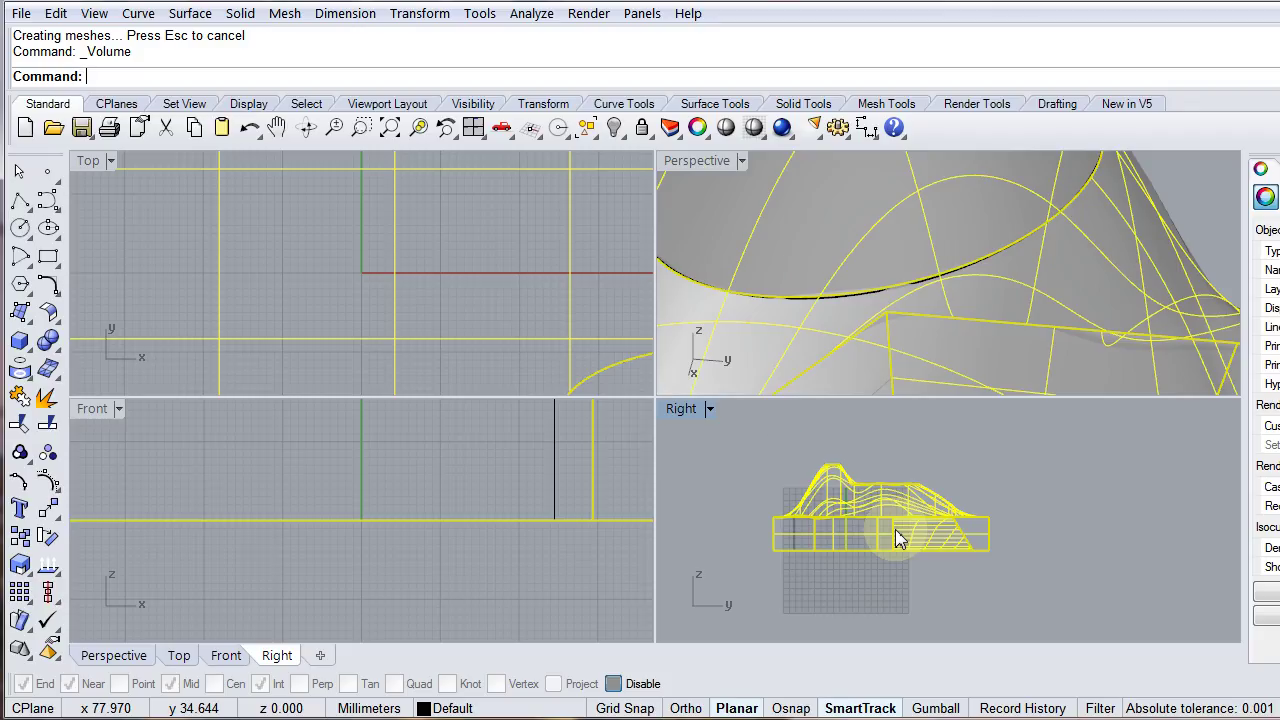
# Undo the join and the control point move, and clear the selection.
pyautogui.hotkey('ctrl', 'z')
pyautogui.click(883, 465)
pyautogui.press('Escape')
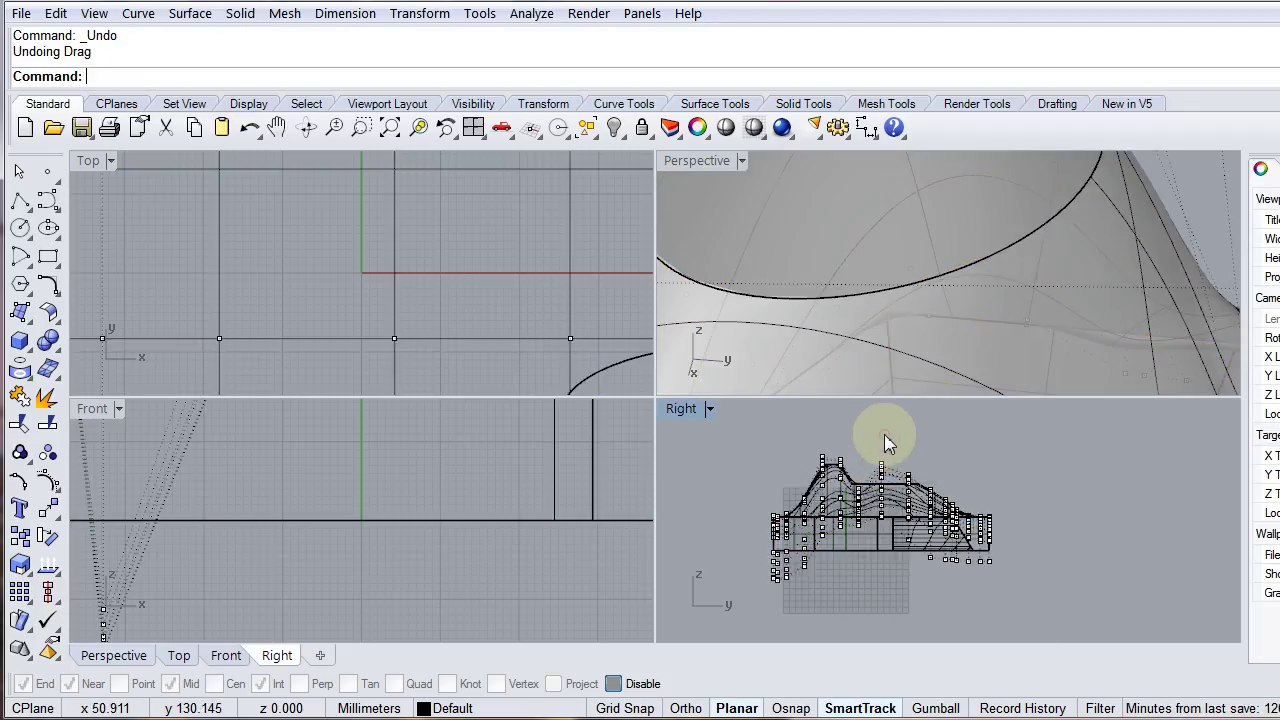
# Undo the explode to restore the single polysurface, select it and calculate its volume with the Volume mass-properties command.
pyautogui.hotkey('ctrl', 'z')
pyautogui.click(878, 488)
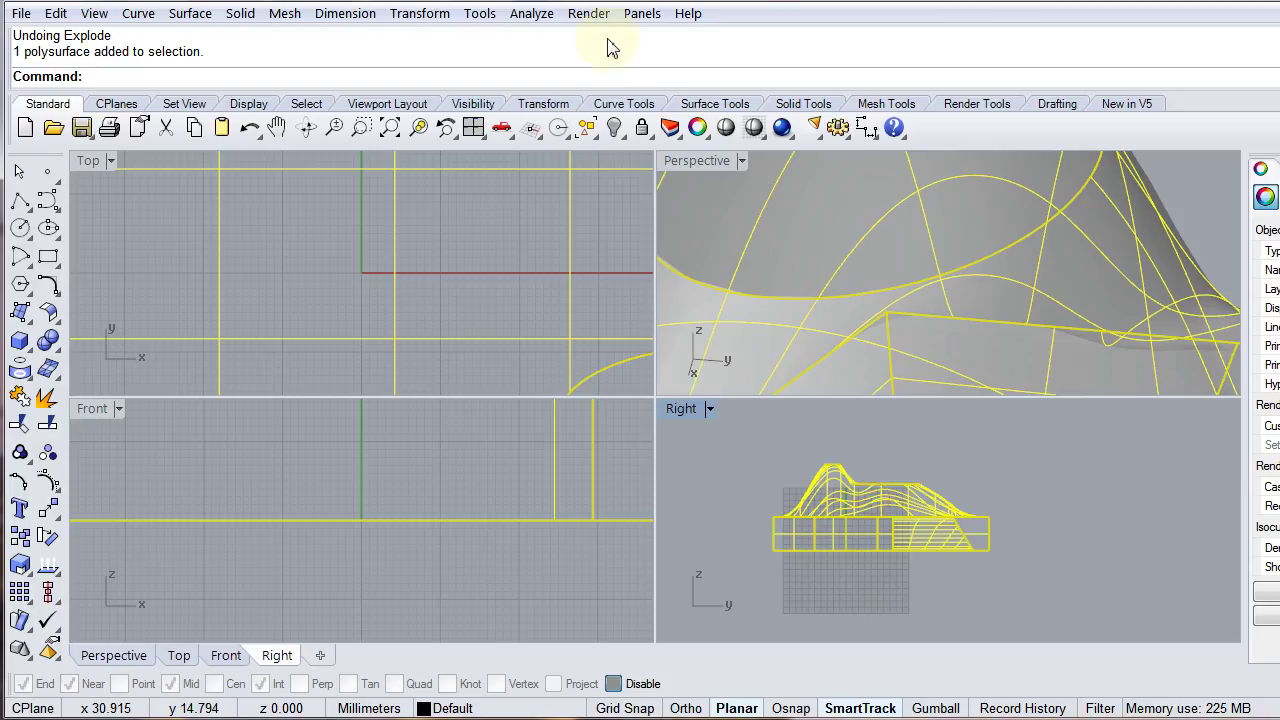
pyautogui.click(517, 18)
pyautogui.moveTo(528, 110)
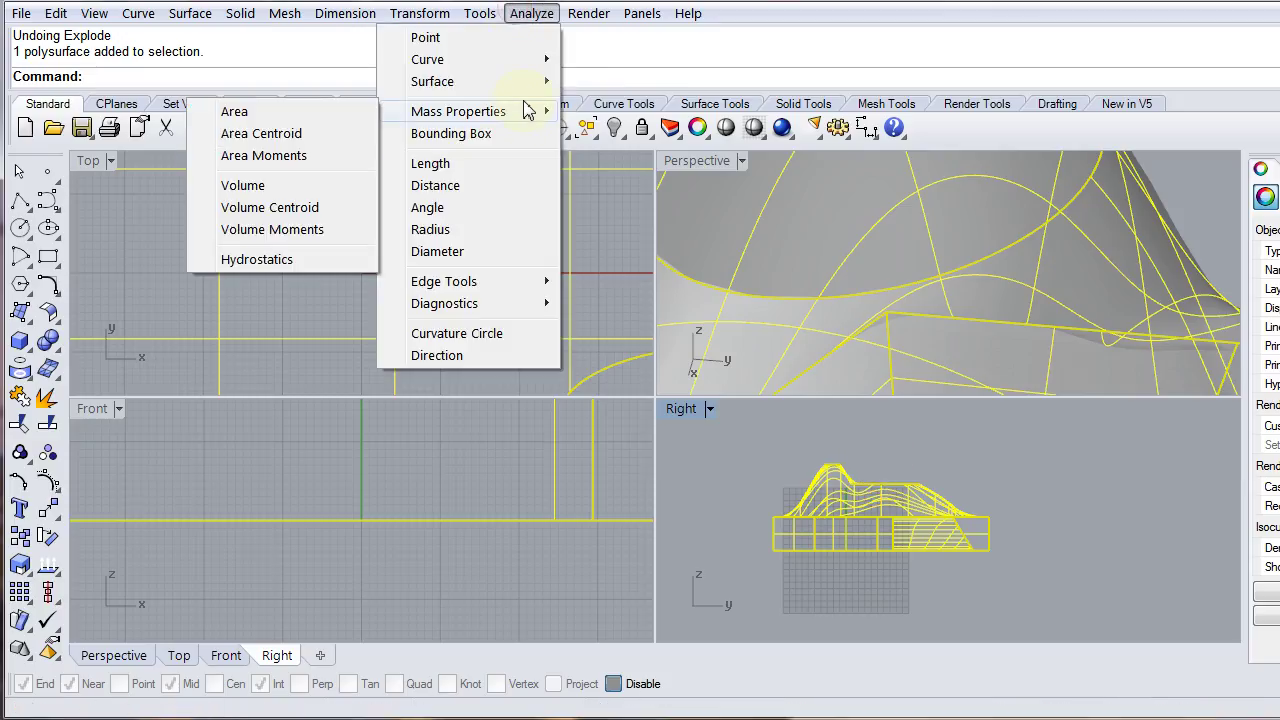
pyautogui.click(294, 187)
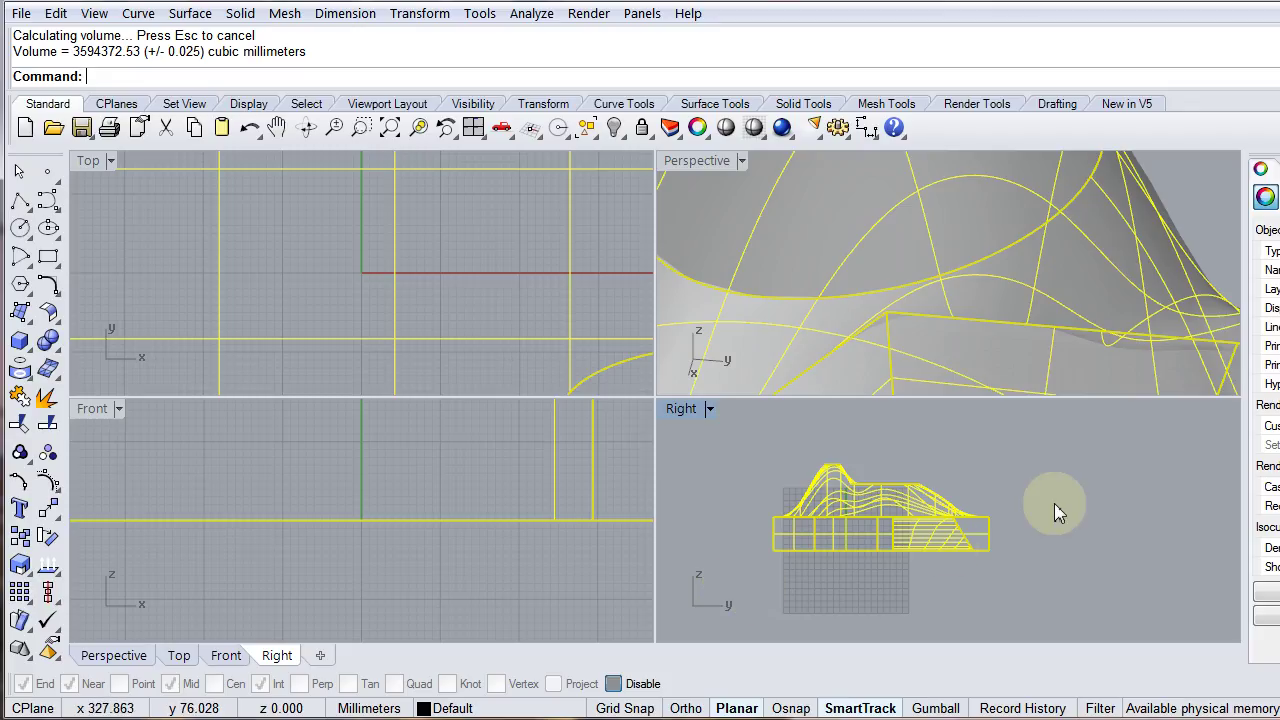
# Maximize the Perspective view, deselect the polysurface and examine its raised faces, sides and edges from several angles.
pyautogui.doubleClick(700, 175)
pyautogui.scroll(-6, 640, 400)
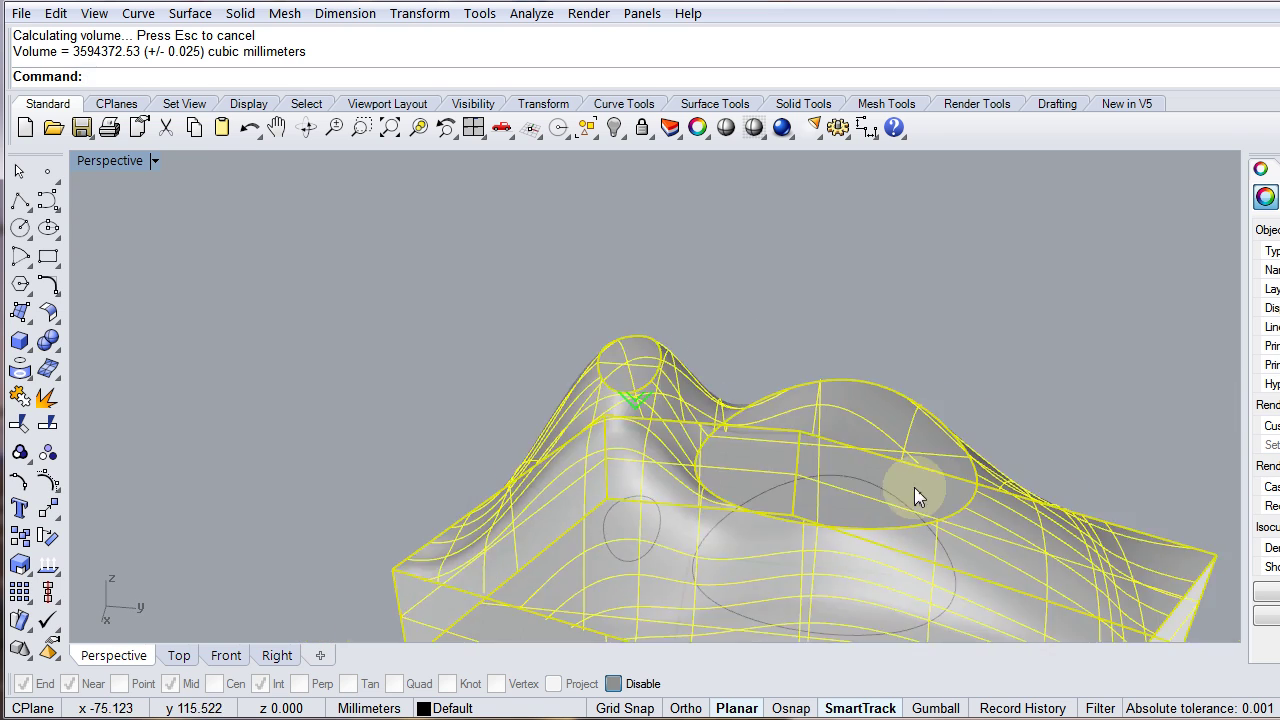
pyautogui.moveTo(918, 497); pyautogui.dragTo(752, 366, button='right')
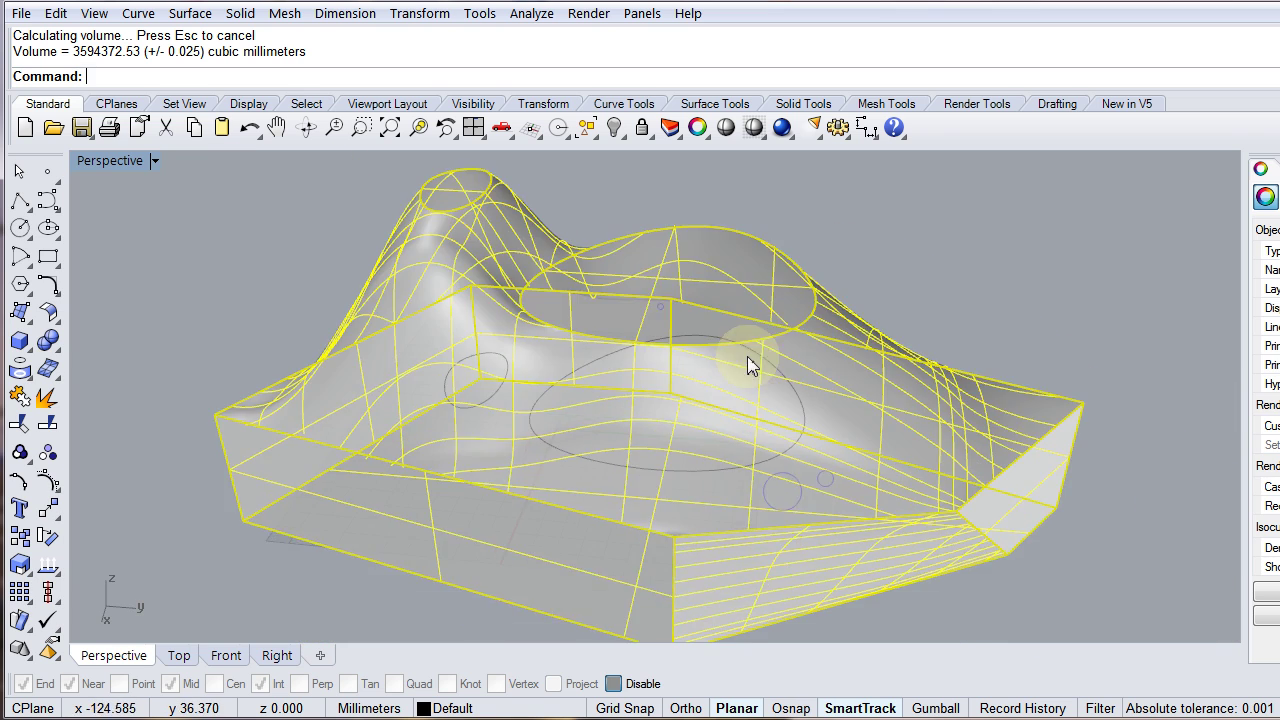
pyautogui.click(1071, 271)
pyautogui.moveTo(1071, 271); pyautogui.dragTo(668, 408, button='right')
pyautogui.rightClick(571, 360)
pyautogui.moveTo(688, 478); pyautogui.dragTo(627, 444, button='right')
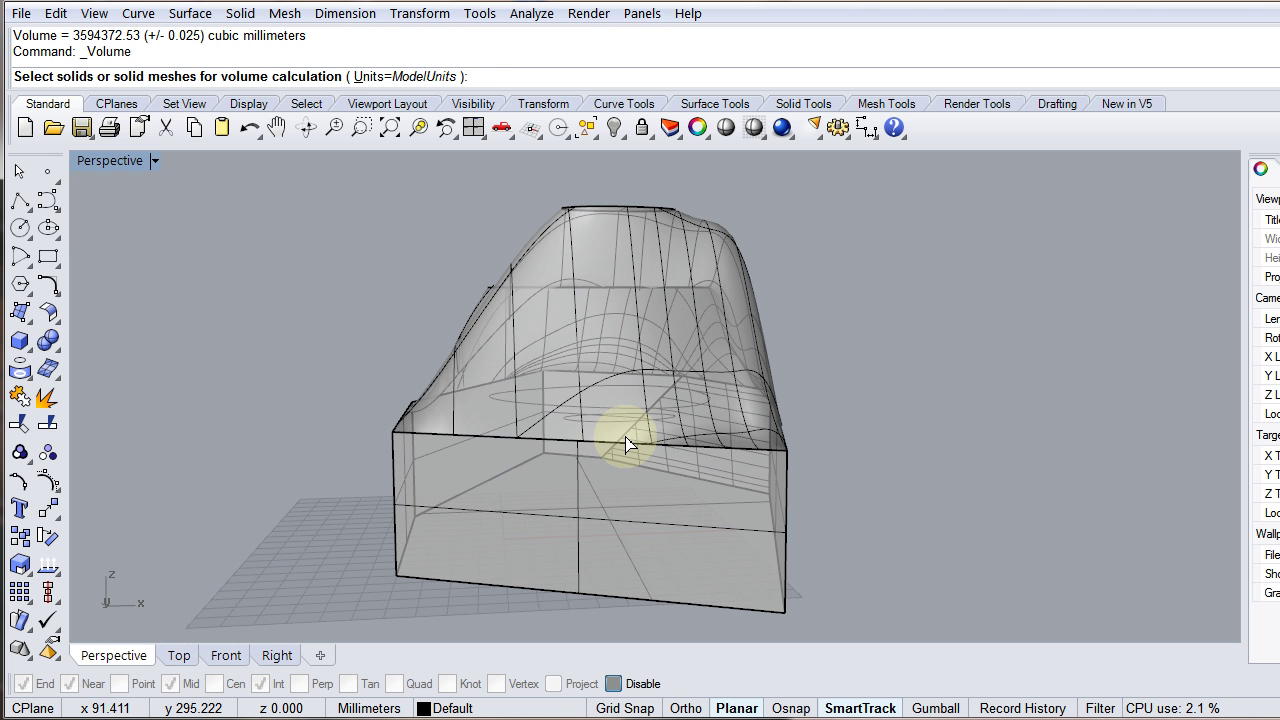
pyautogui.moveTo(717, 445); pyautogui.dragTo(509, 484, button='right')
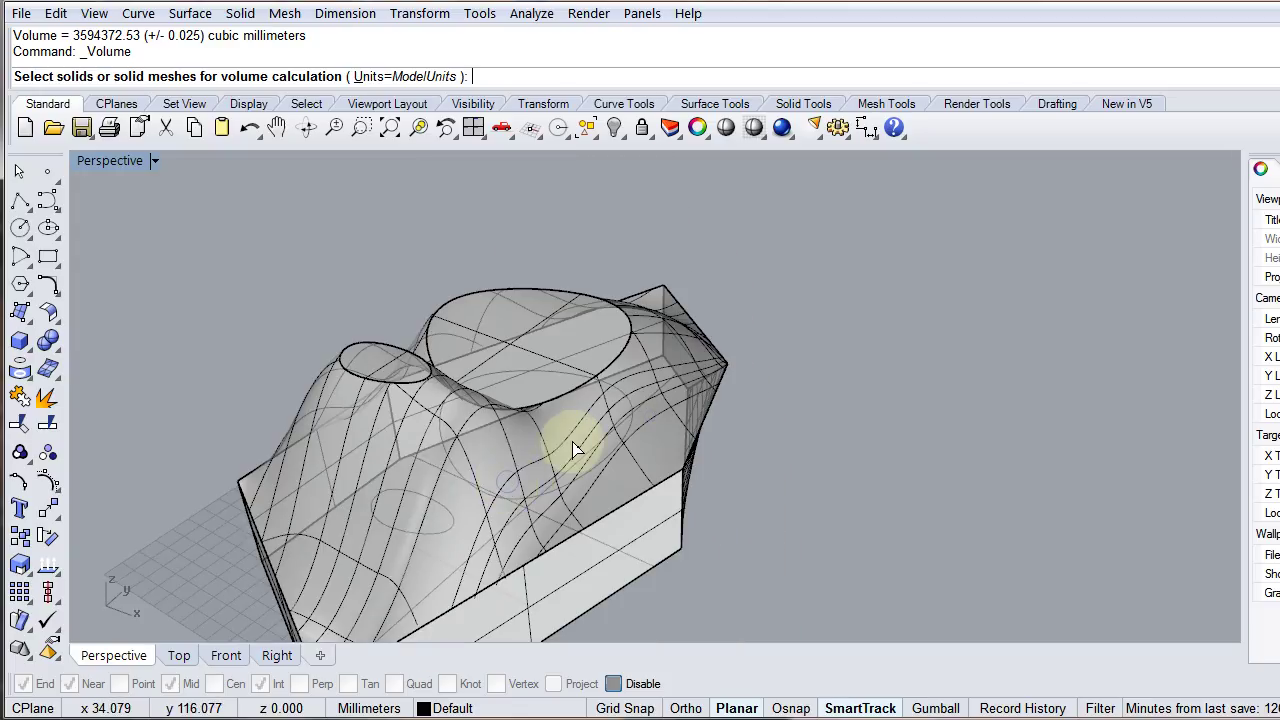
pyautogui.moveTo(660, 434); pyautogui.dragTo(742, 476, button='right')
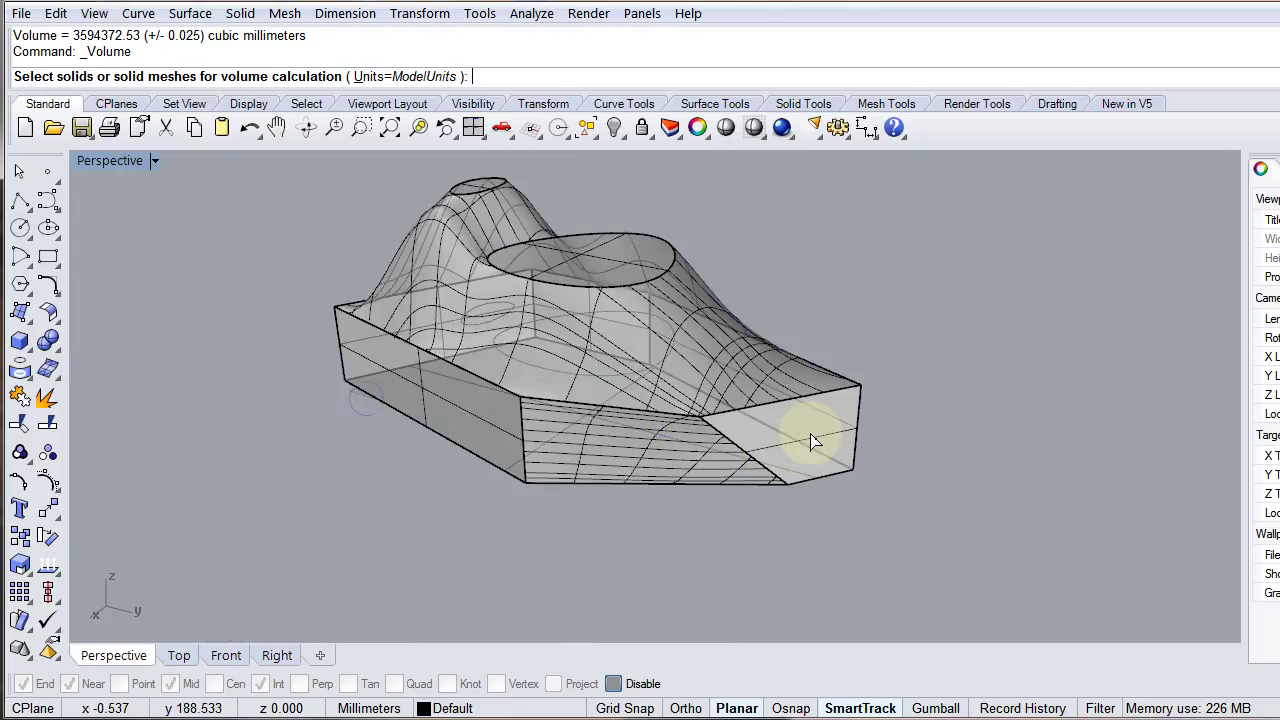
pyautogui.moveTo(877, 463); pyautogui.dragTo(790, 395, button='right')
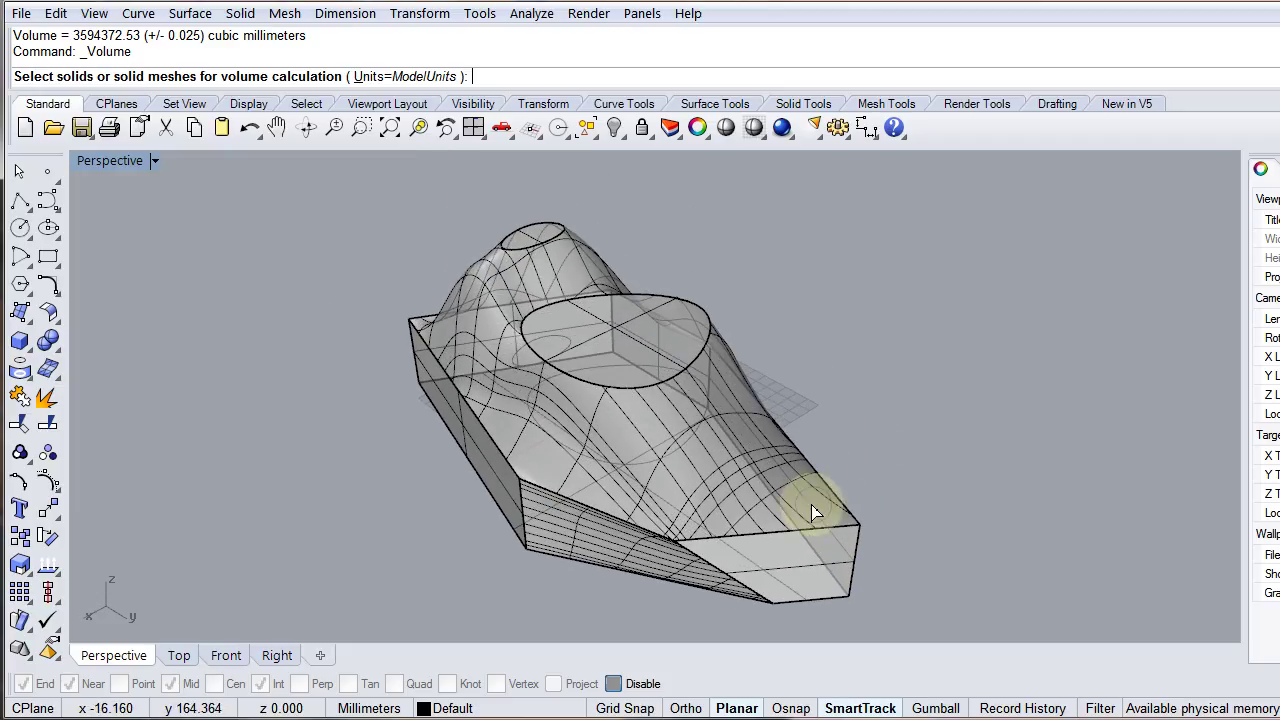
pyautogui.moveTo(813, 512); pyautogui.dragTo(802, 290, button='right')
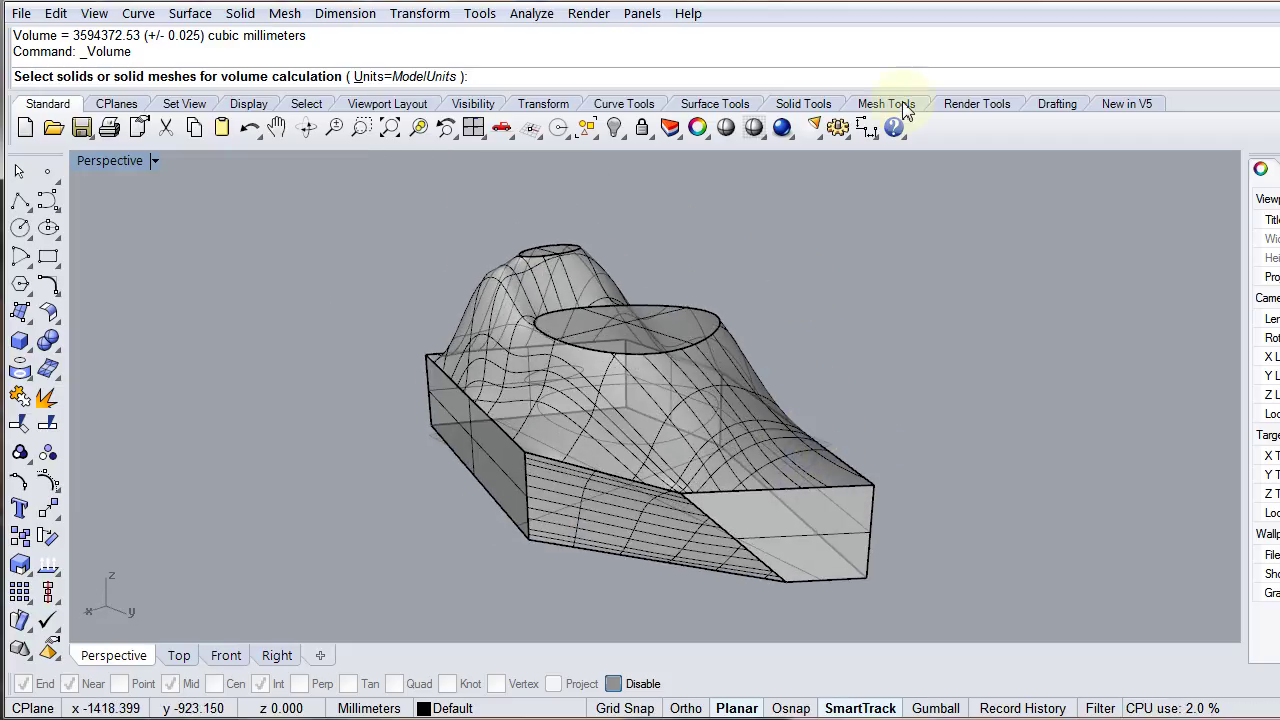